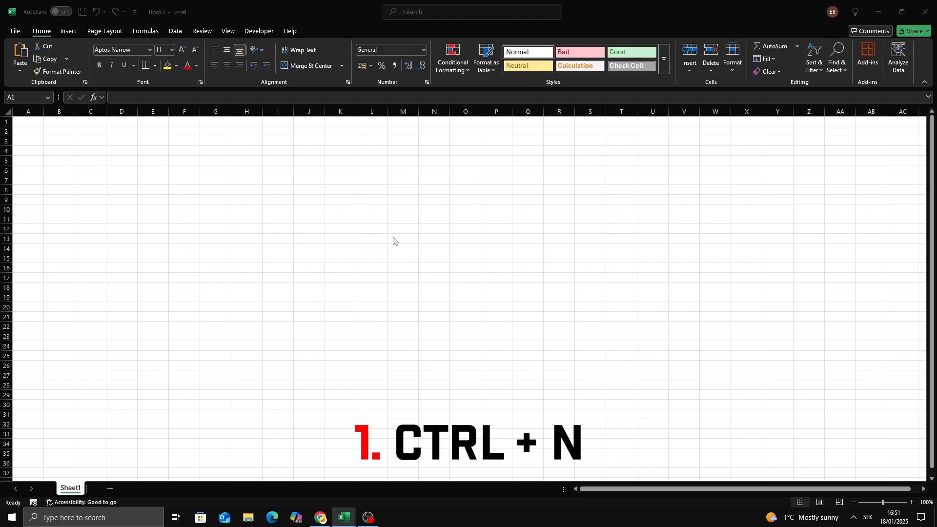
Step: Create a new blank workbook and close it again
key("ctrl+n")
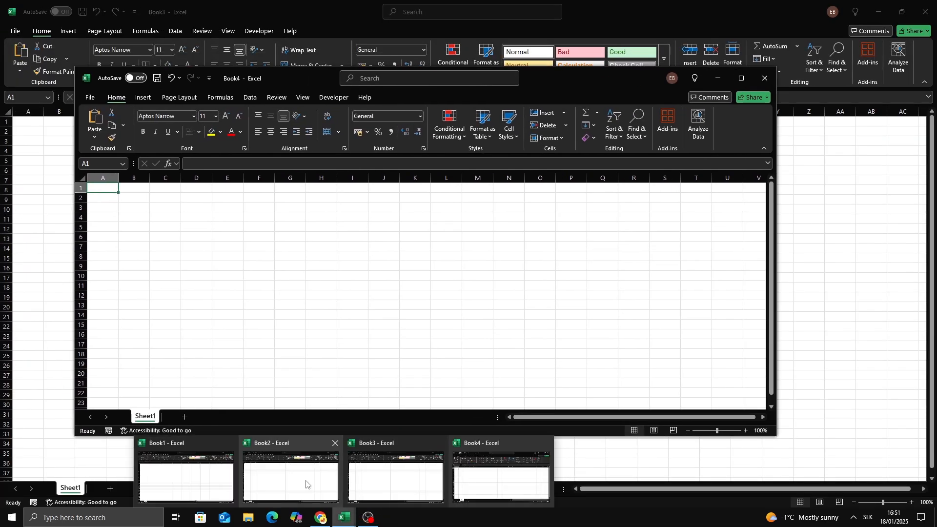
left_click(765, 82)
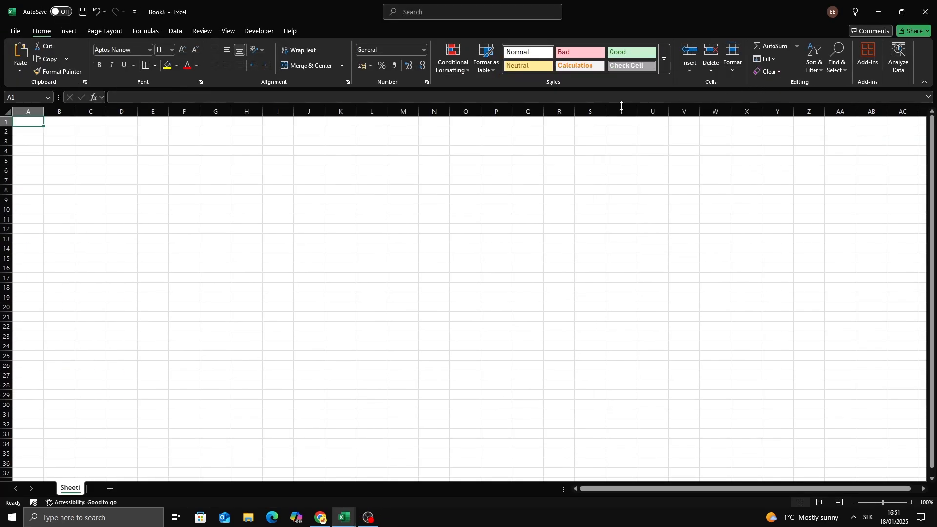
left_click(265, 229)
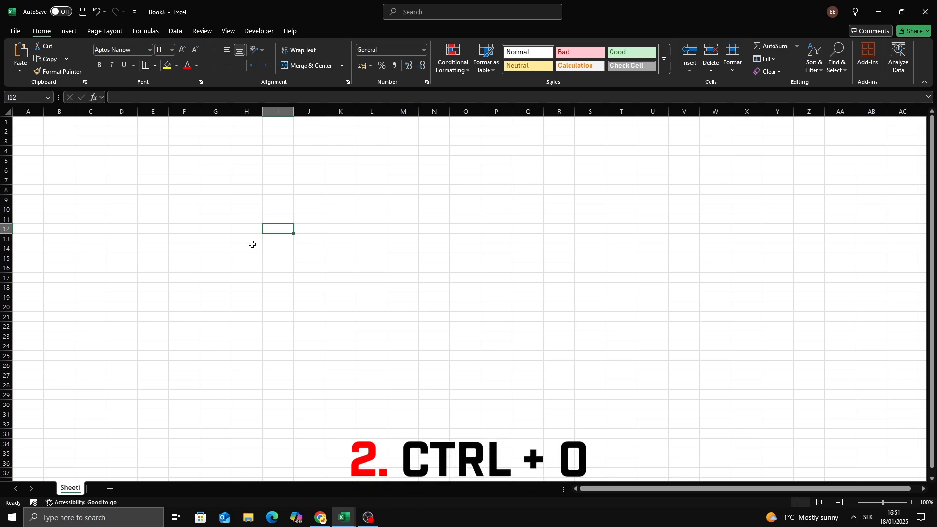
Step: Browse the list of recent workbooks available for opening and leave it without opening any file
key("ctrl+o")
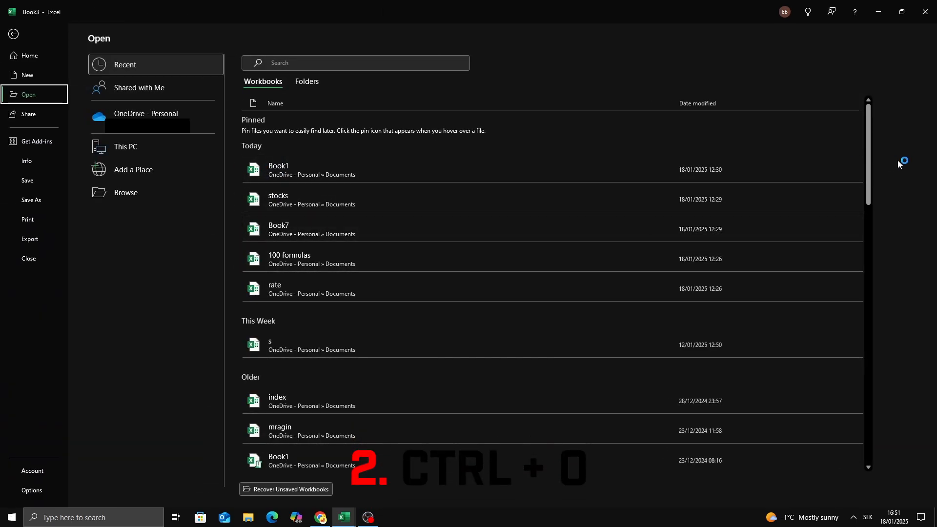
left_click_drag(868, 170, 870, 148)
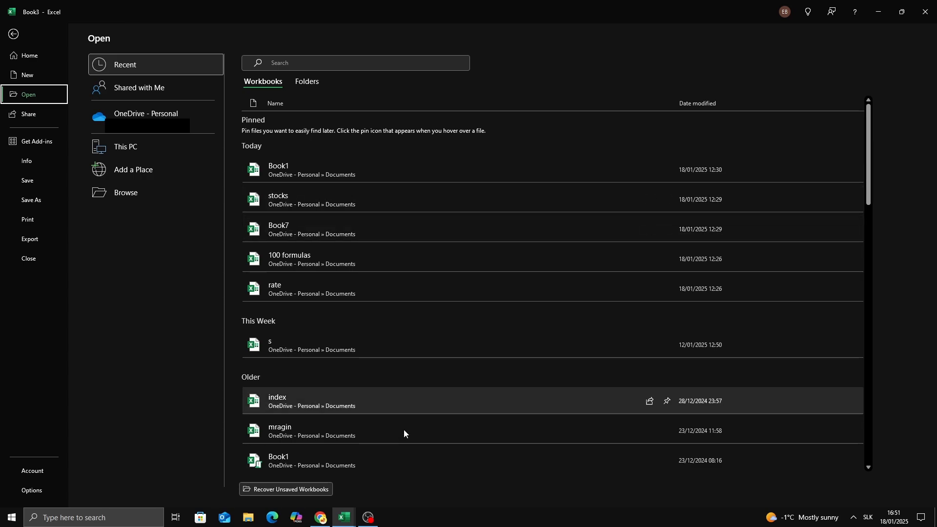
left_click(39, 58)
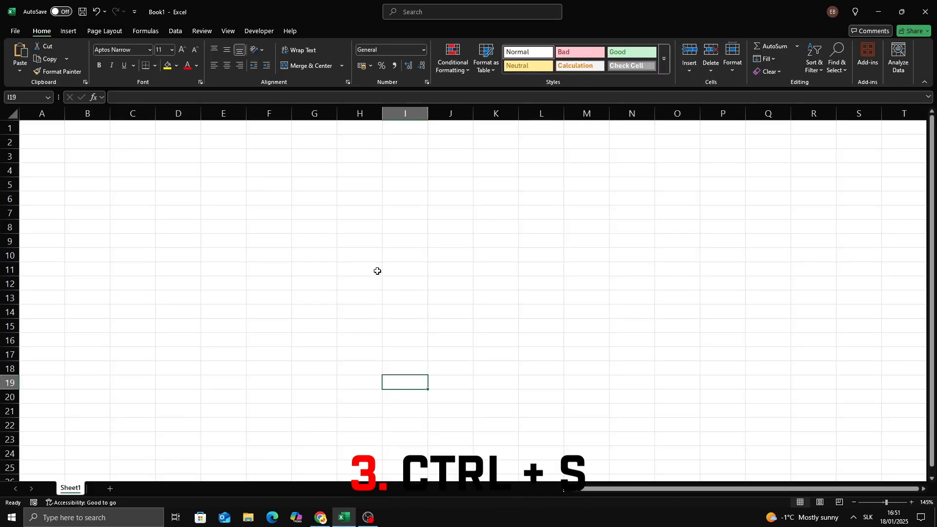
Step: Save the workbook as "ctrl s" in the OneDrive Documents folder
key("ctrl+s")
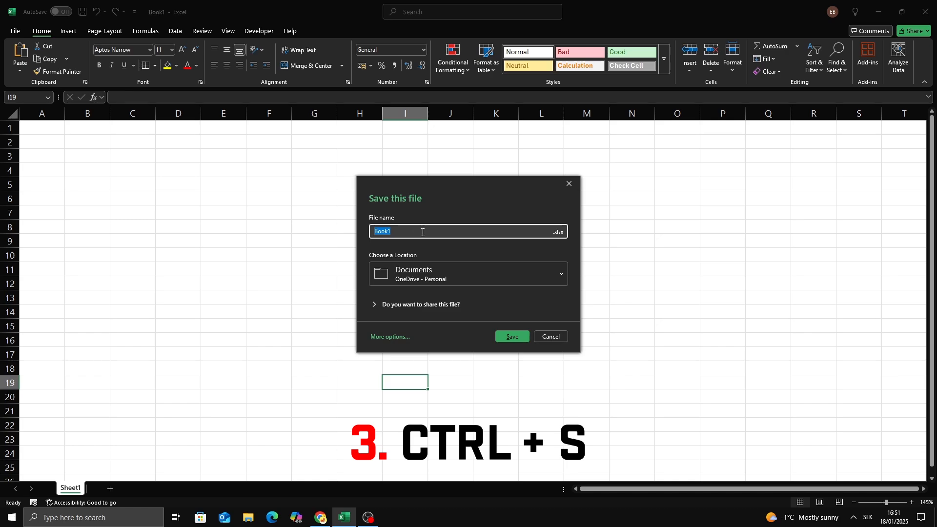
type("ctrl s")
key("Return")
Step: Enter the sample texts "ggg" in G8, "dfsd" in G10 and "fdffsd" in G13
left_click(454, 268)
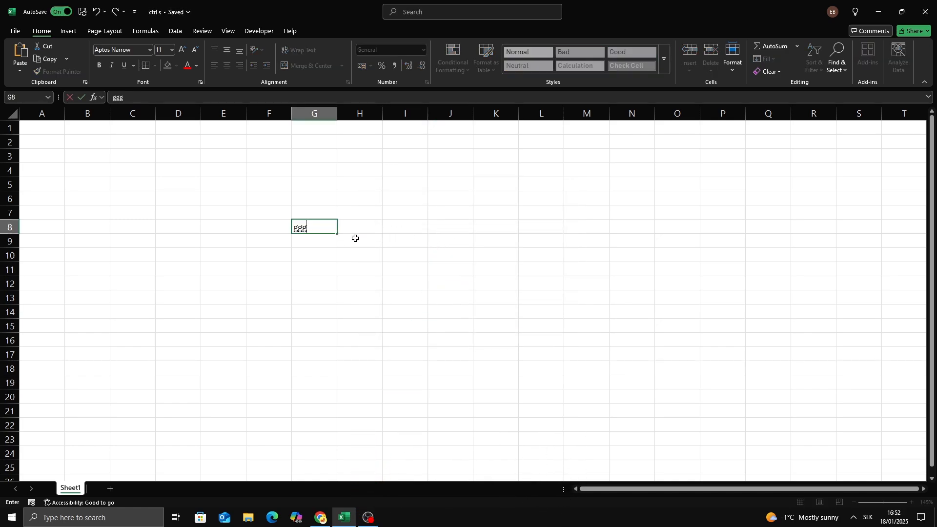
left_click(320, 256)
type("dfsd")
left_click(329, 294)
type("fdffsd")
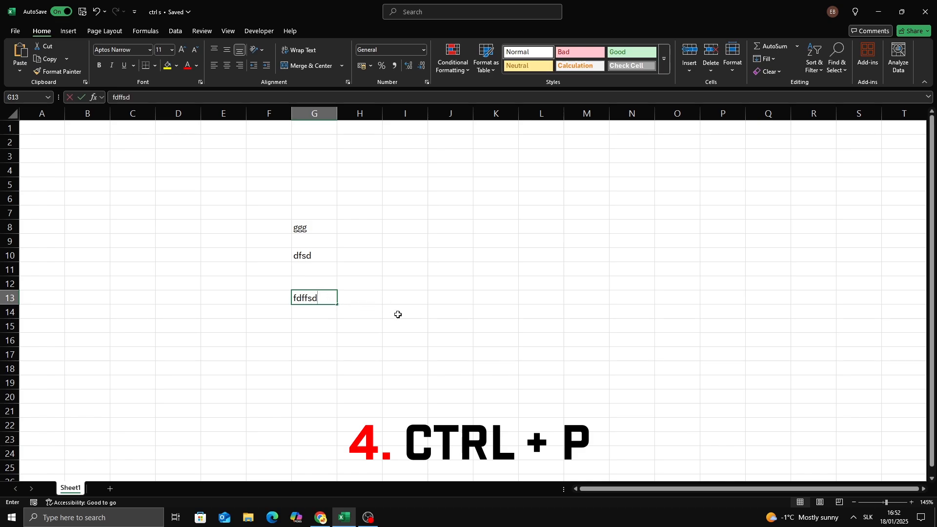
left_click(399, 327)
Step: Show the print preview of the active sheet and set the number of copies to 2
key("ctrl+p")
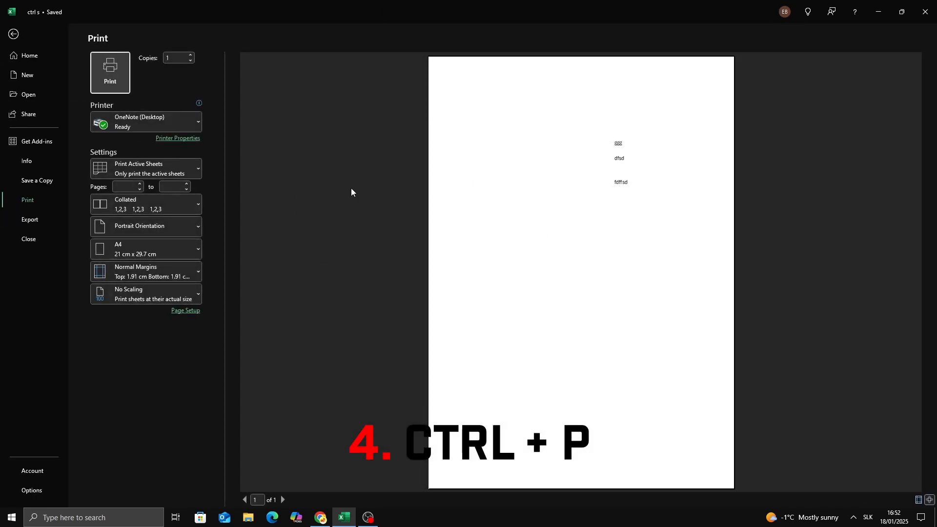
left_click(190, 55)
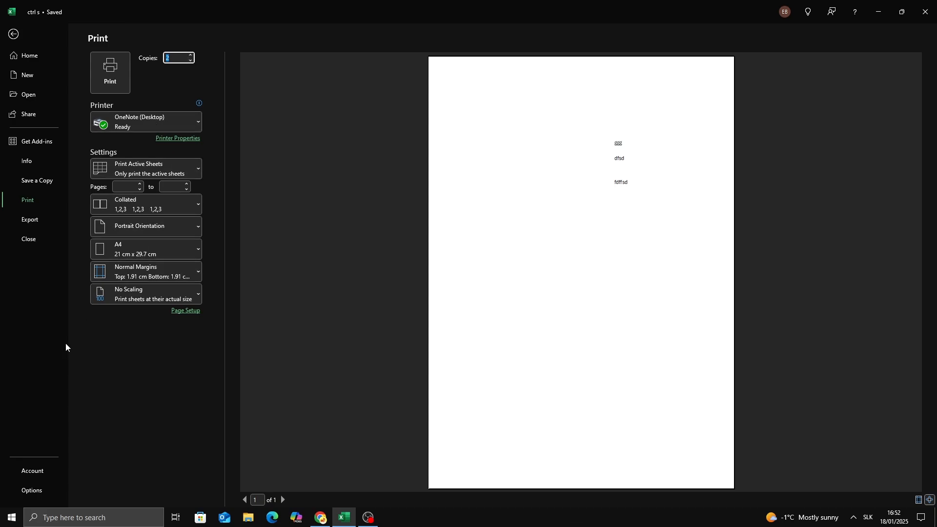
Step: Close the open workbook while keeping the program running
key("ctrl+w")
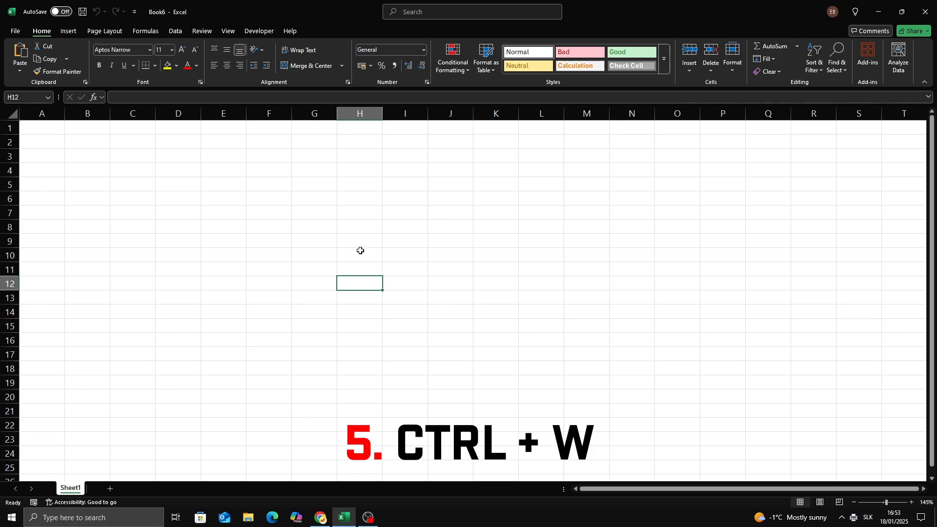
key("ctrl+w")
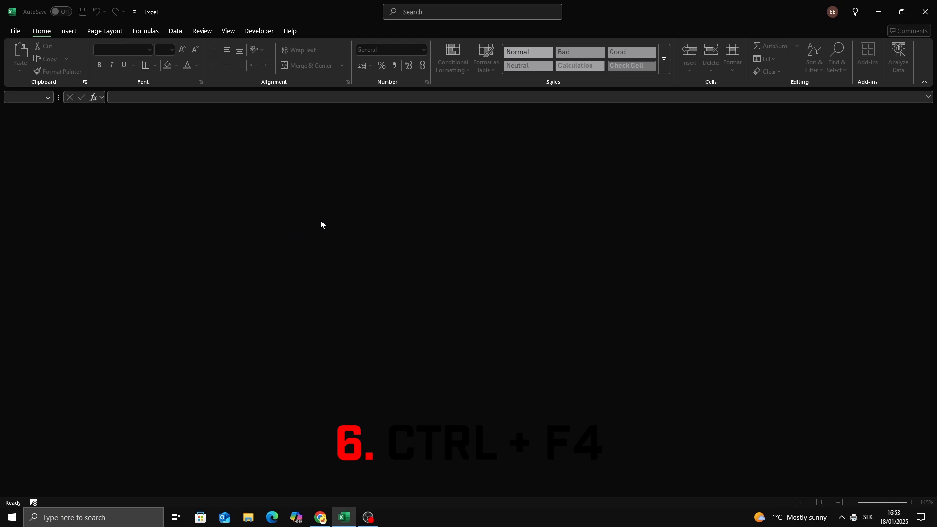
Step: Create a new blank workbook and quit the program
key("ctrl+n")
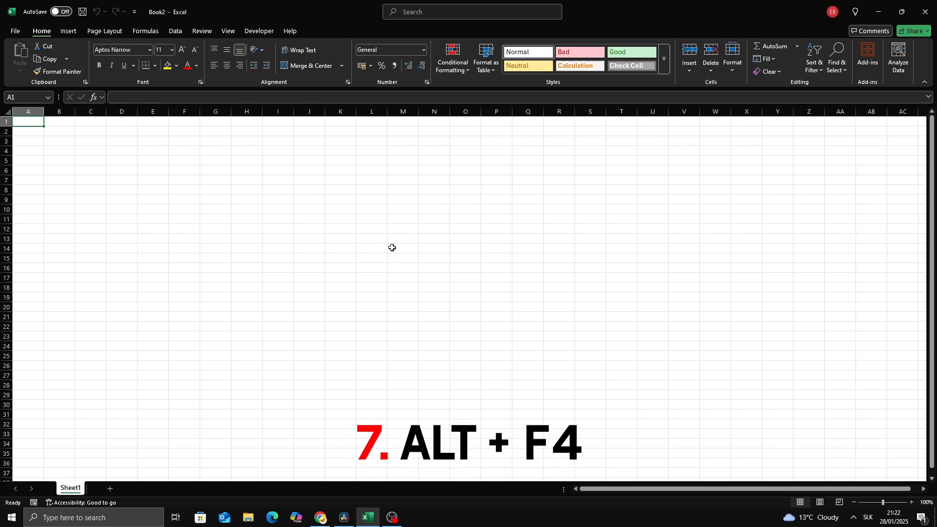
key("alt+F4")
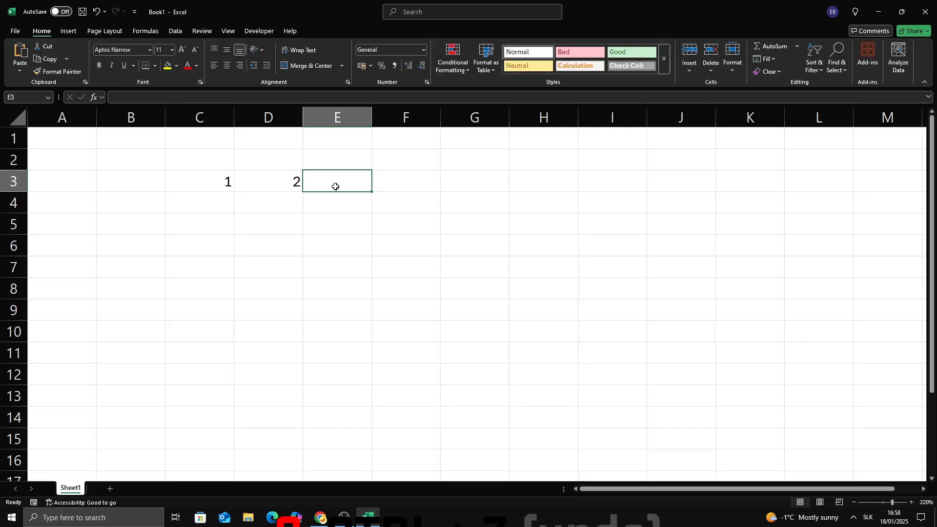
Step: Enter 3 in cell E3 and 5 in cell G3
type("3")
left_click_drag(395, 195, 479, 187)
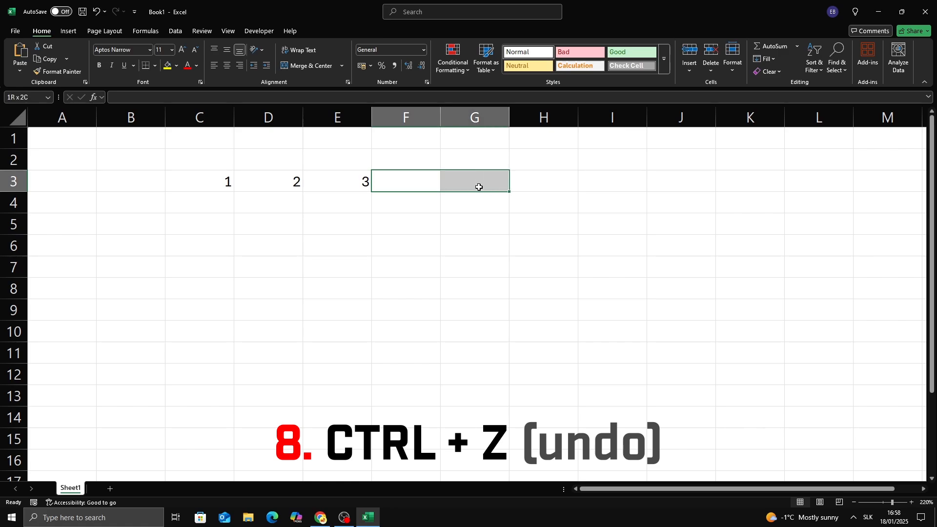
left_click(479, 187)
type("5")
key("Return")
key("Return")
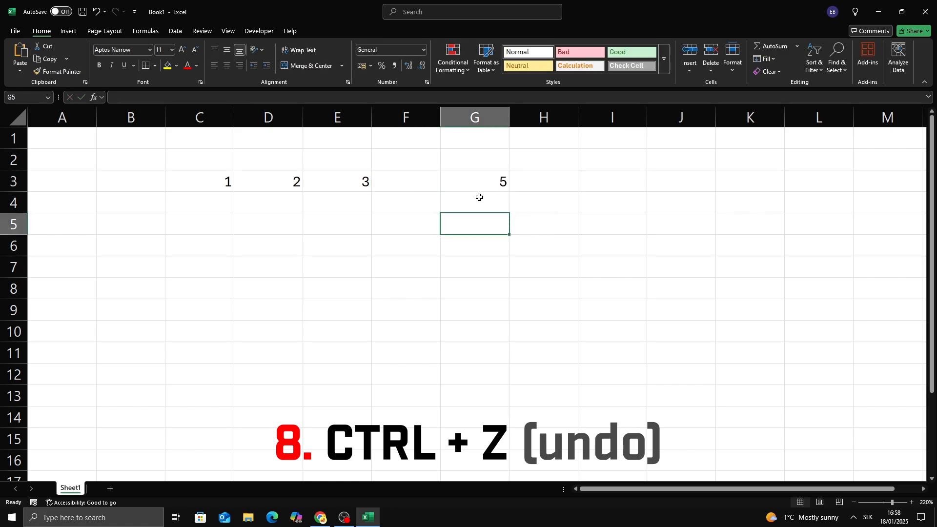
Step: Undo the last entry in cell G3 and redo it
key("ctrl+z")
left_click_drag(479, 191, 468, 224)
left_click(417, 189)
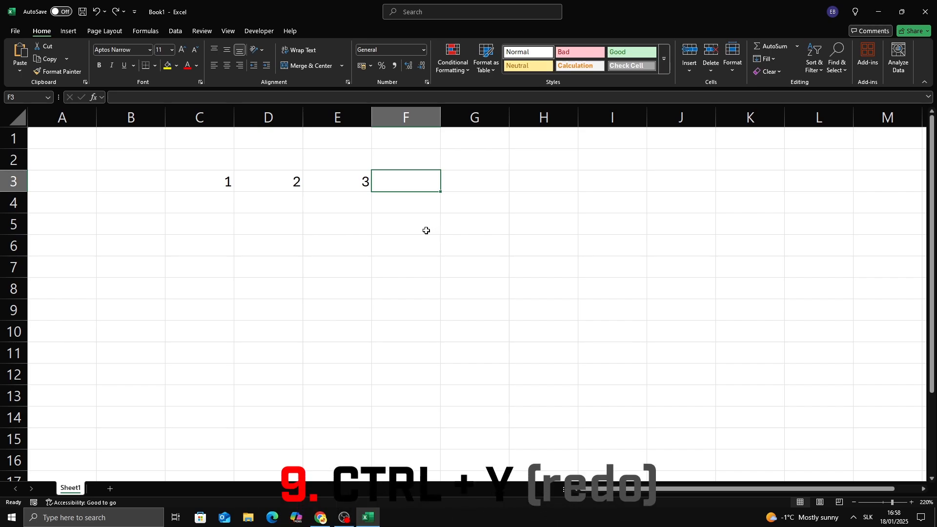
left_click(403, 273)
key("ctrl+y")
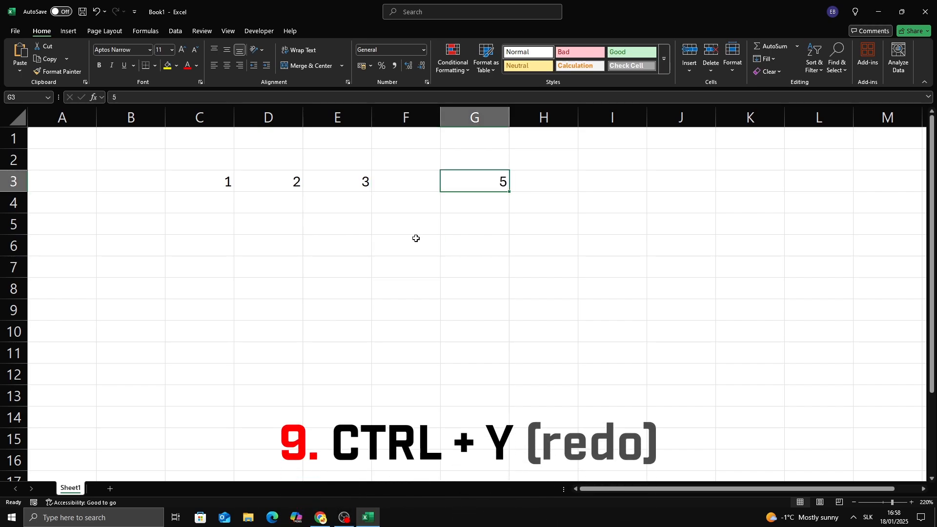
left_click(482, 224)
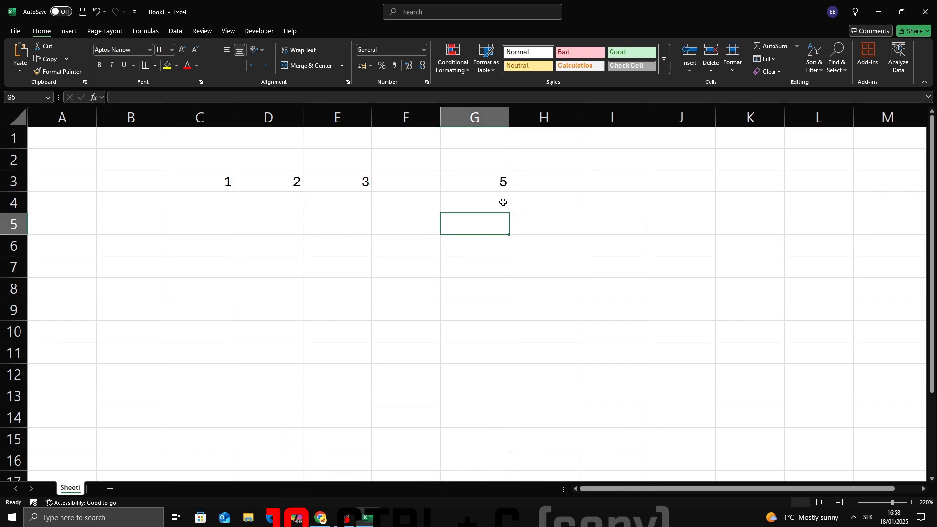
Step: Copy the value of cell G3 into cell E6 and end the copy mode
left_click(491, 183)
key("ctrl+c")
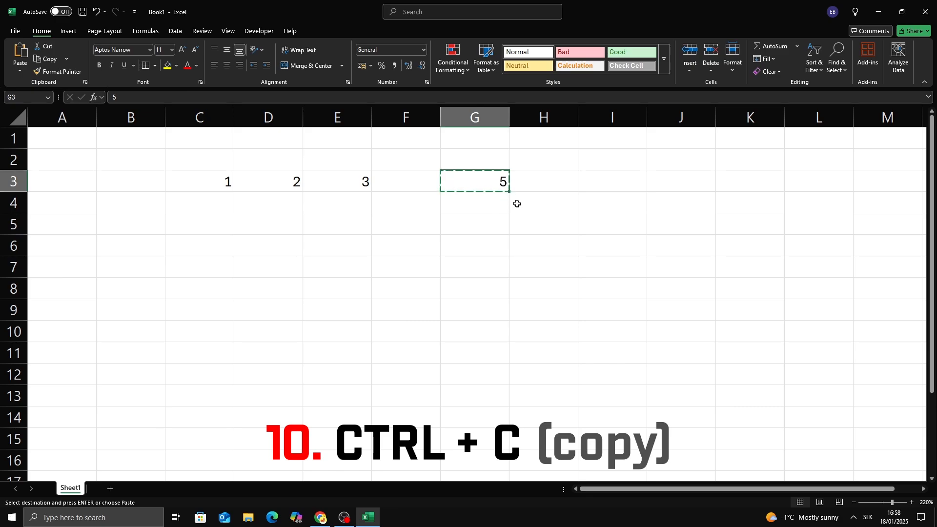
left_click(478, 225)
scroll(467, 214, "up", 1)
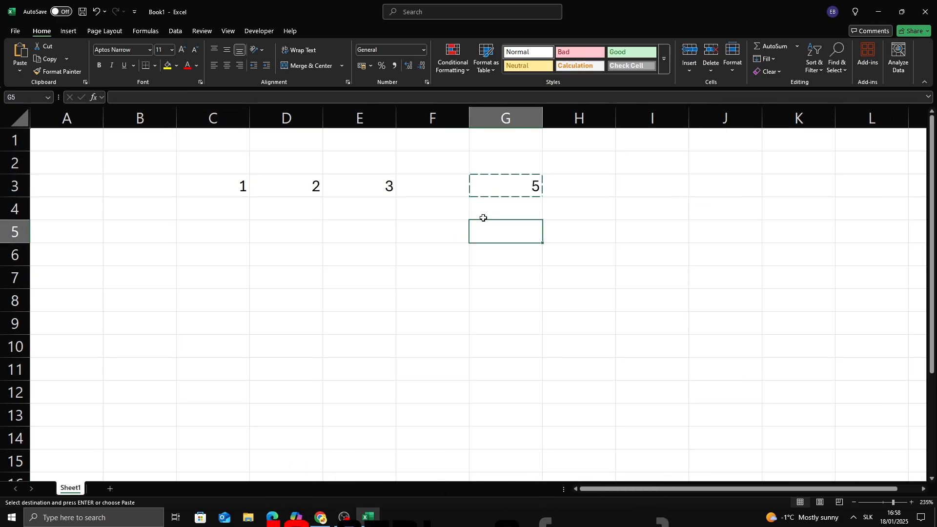
left_click(361, 249)
key("ctrl+v")
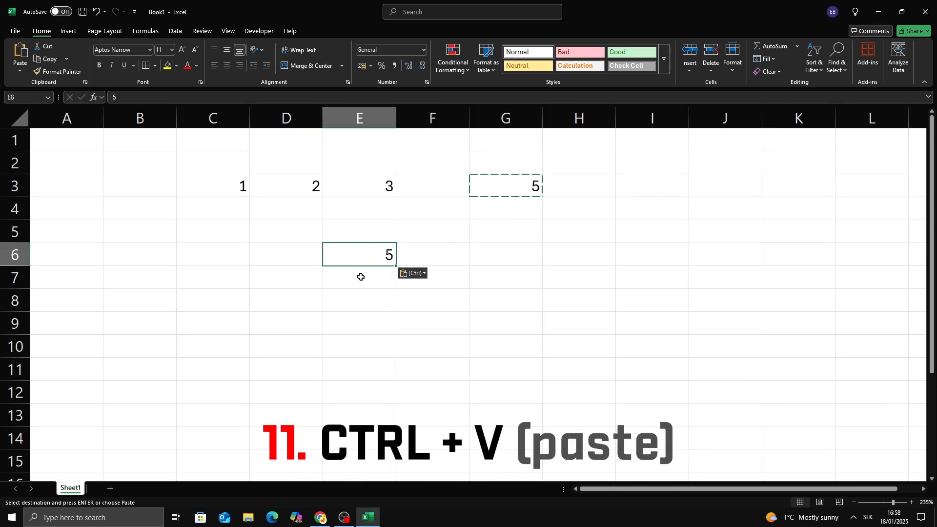
left_click(366, 286)
left_click(372, 260)
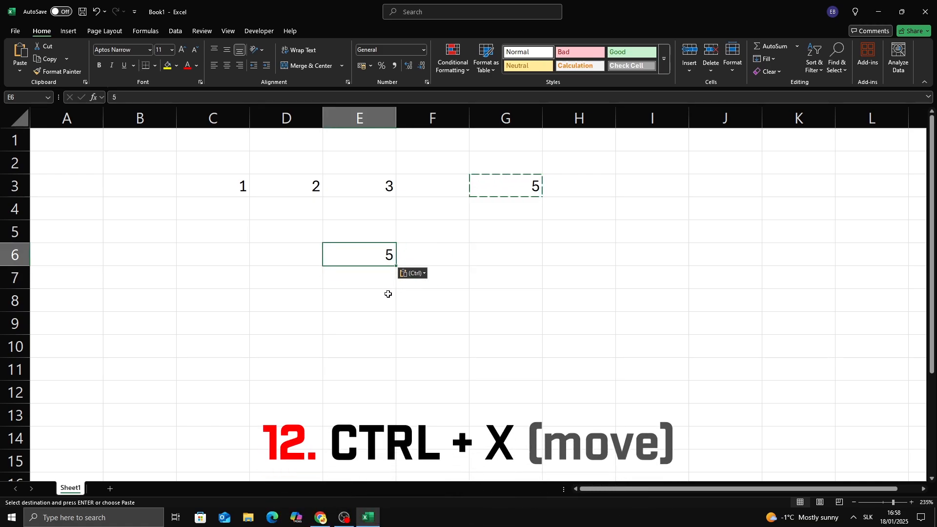
left_click(442, 286)
key("Escape")
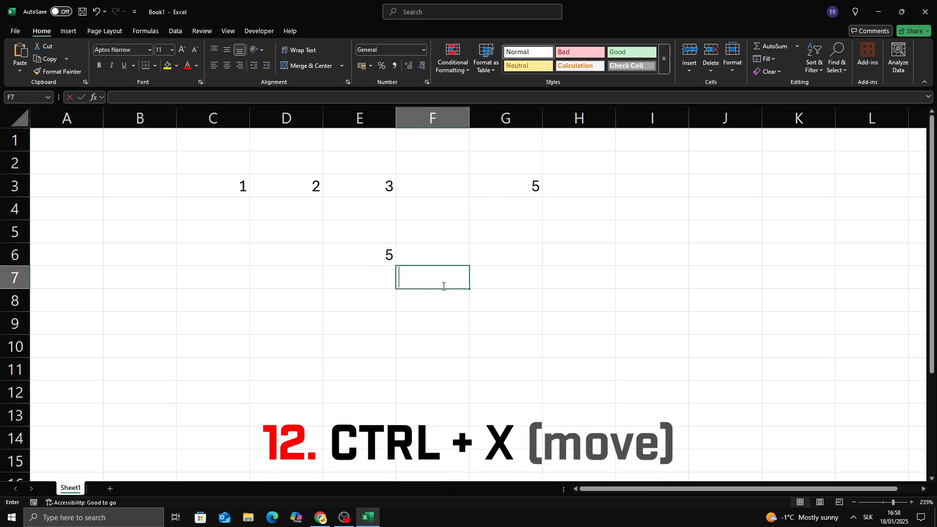
Step: Move the value of cell E6 to cell G8 by cutting and pasting it
left_click(378, 260)
key("ctrl+x")
left_click(526, 298)
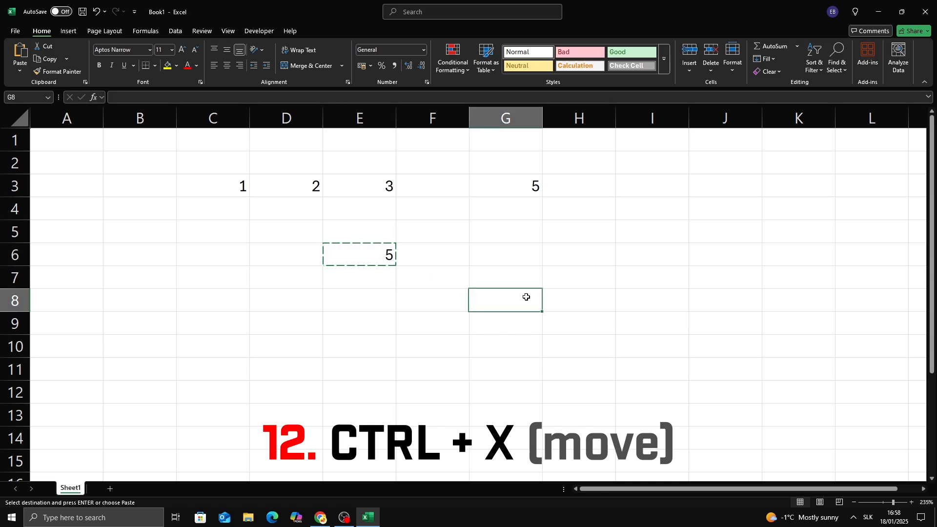
key("ctrl+v")
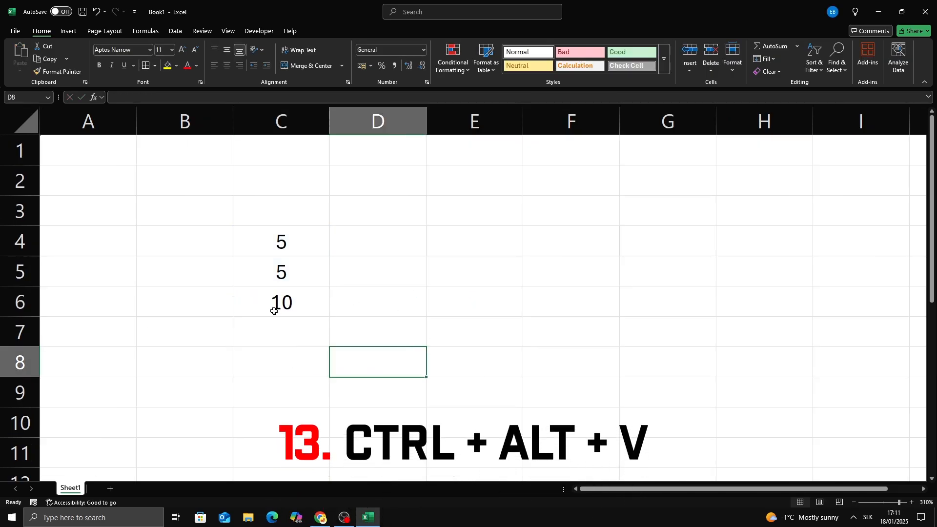
Step: Copy the range C4:C6 and insert it at cell E4 with Paste Special, using the All option and no operation
left_click(316, 305)
left_click_drag(264, 247, 309, 297)
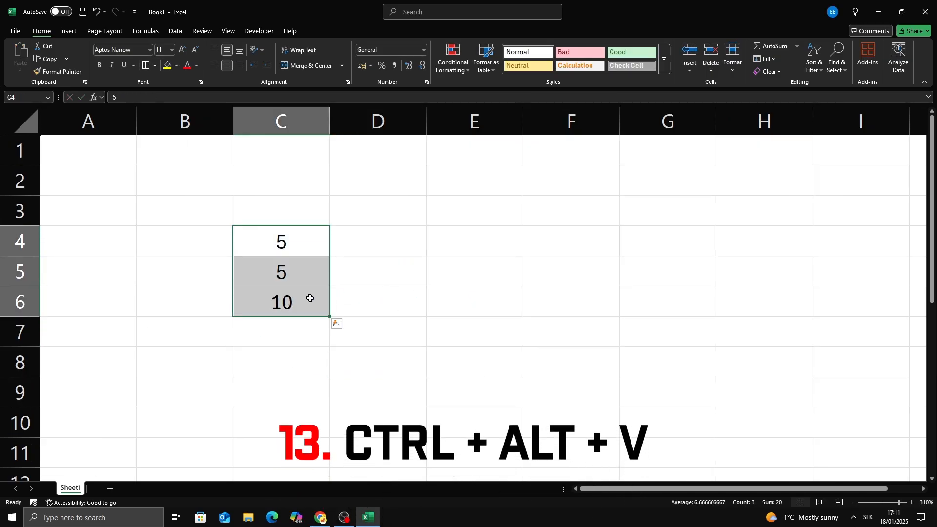
key("ctrl+c")
left_click(485, 252)
key("ctrl+alt+v")
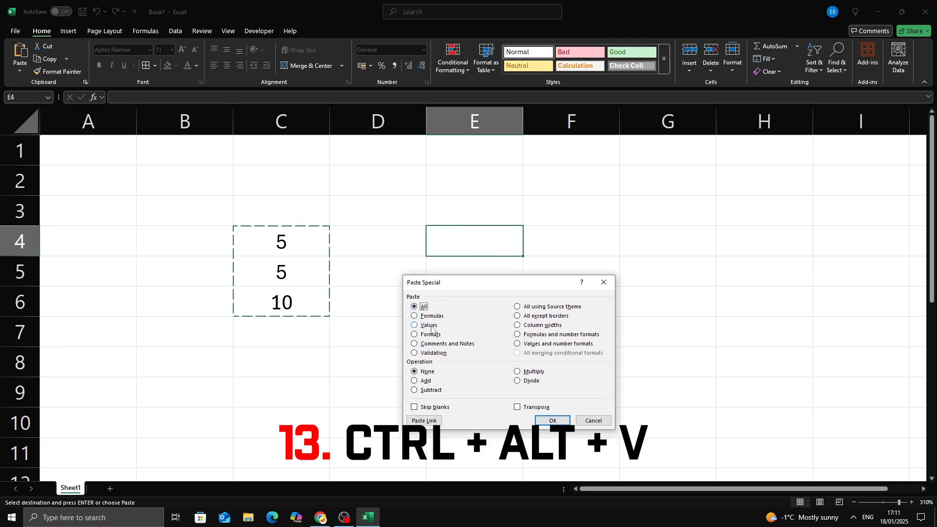
left_click(415, 318)
left_click(416, 308)
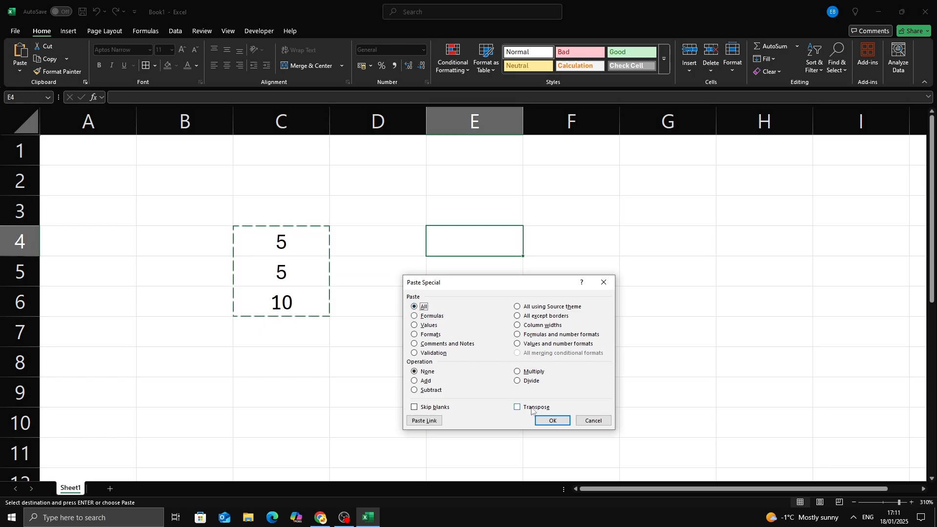
left_click(549, 420)
left_click(622, 350)
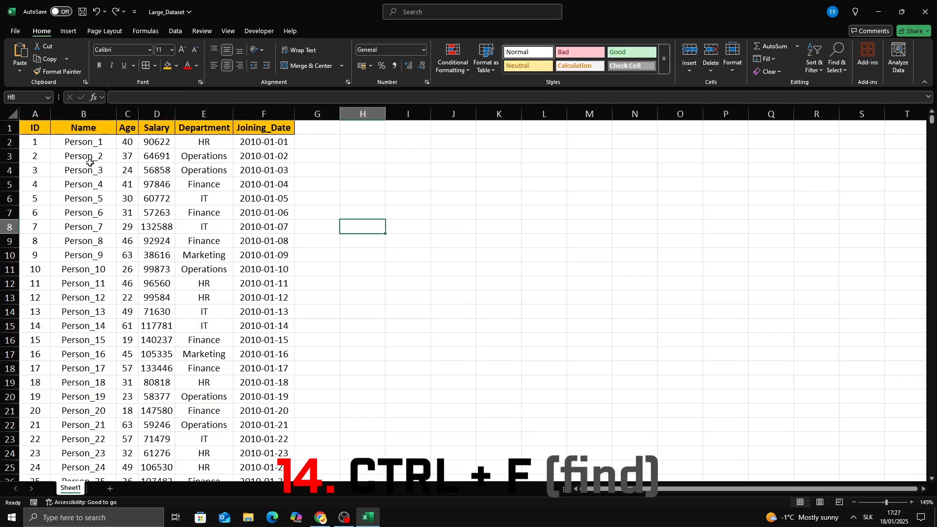
Step: Search the sheet for the entry Person_621 with Find
left_click(353, 258)
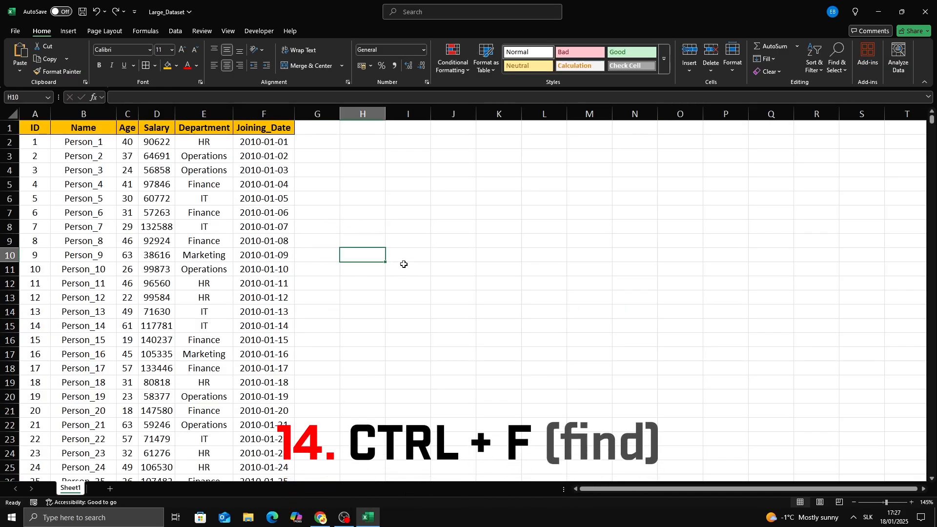
key("ctrl+f")
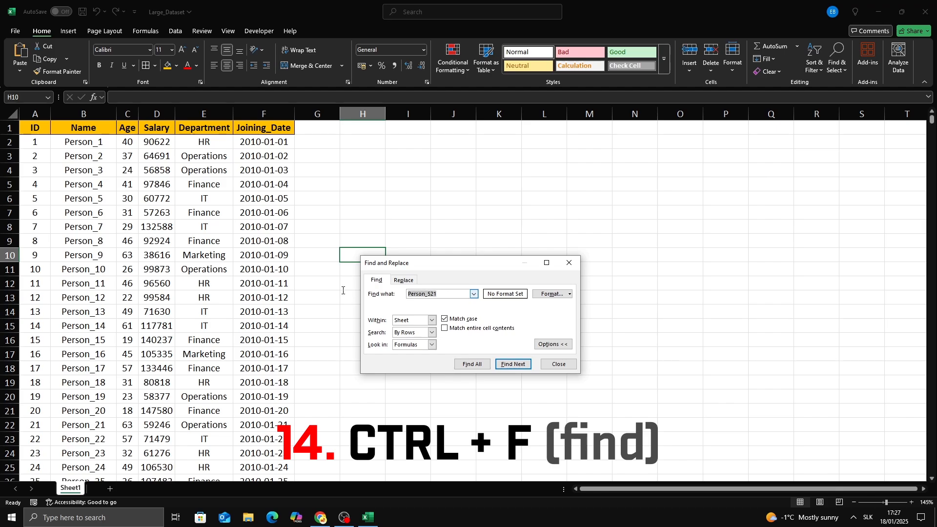
key("BackSpace")
type("Pers")
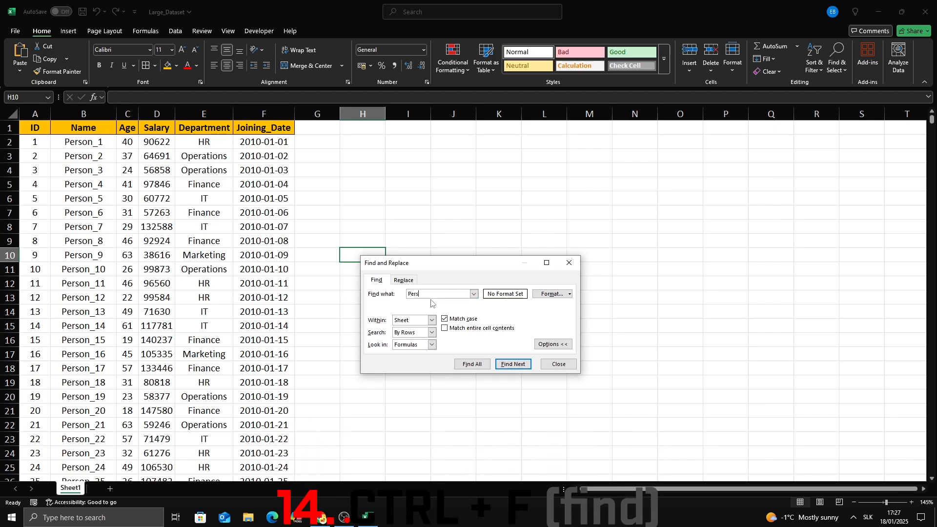
type("on_")
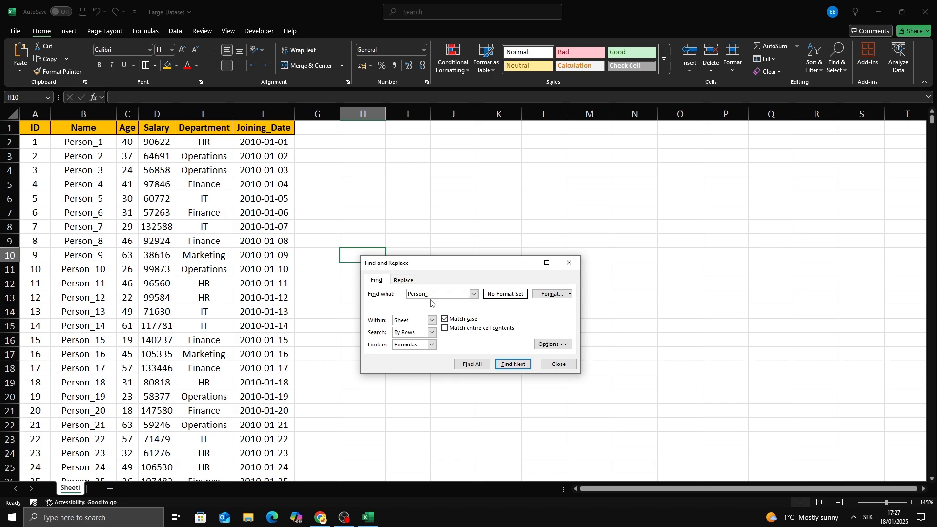
type("621")
key("Return")
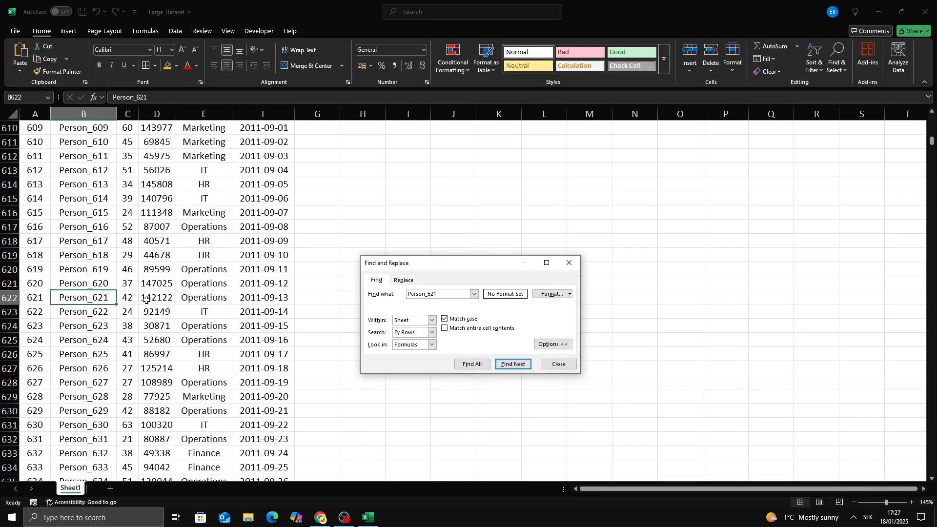
left_click(146, 300)
left_click(433, 300)
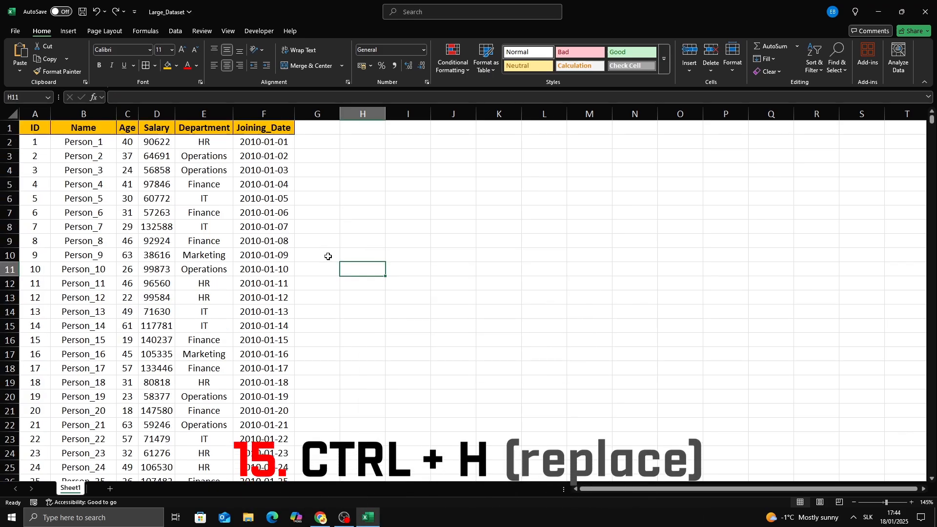
Step: Replace every occurrence of Marketing in the sheet with Advertising and check the changed cells in the Department column
key("ctrl+h")
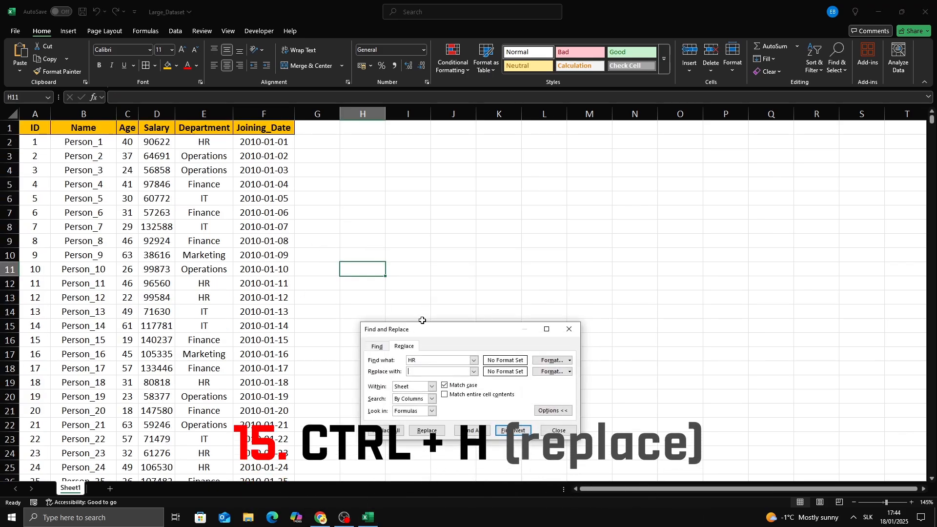
left_click_drag(421, 320, 375, 263)
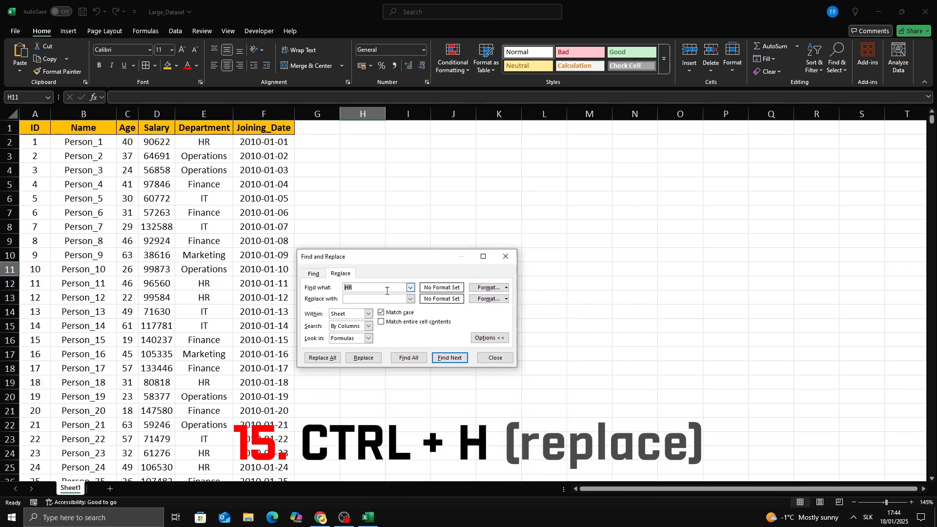
type("Marketing")
left_click(360, 301)
type("Adver")
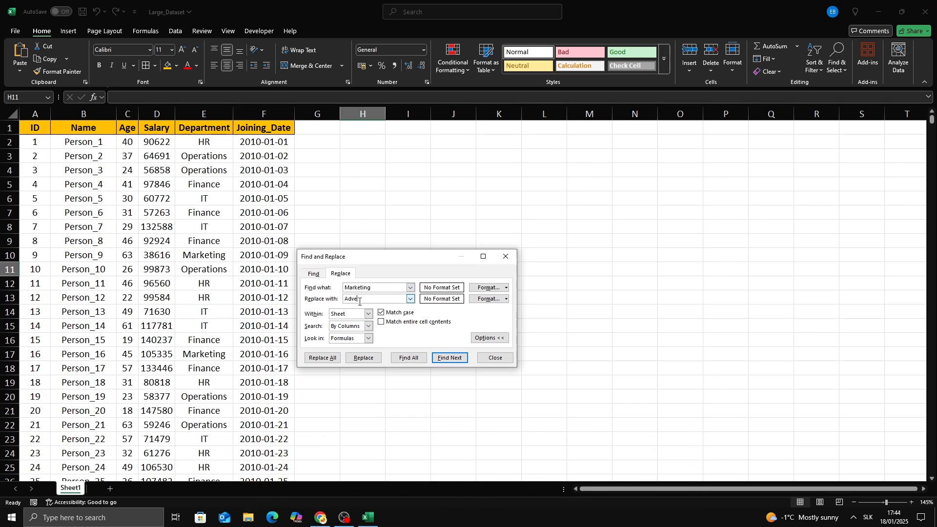
type("tising")
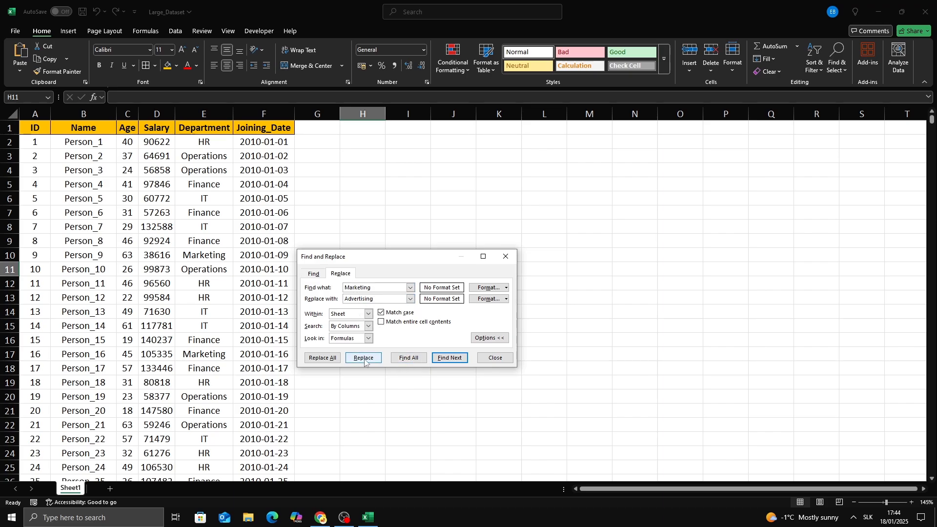
left_click(322, 358)
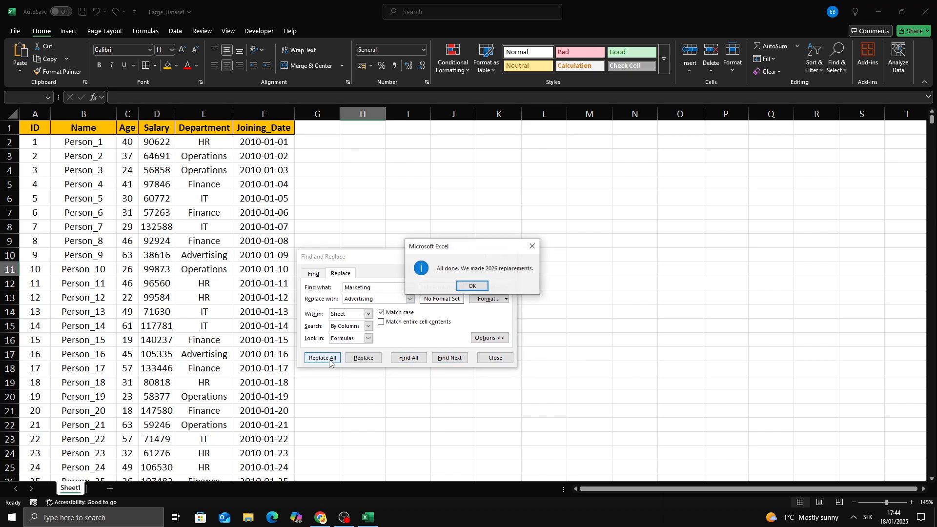
left_click(473, 286)
key("Escape")
left_click(215, 354)
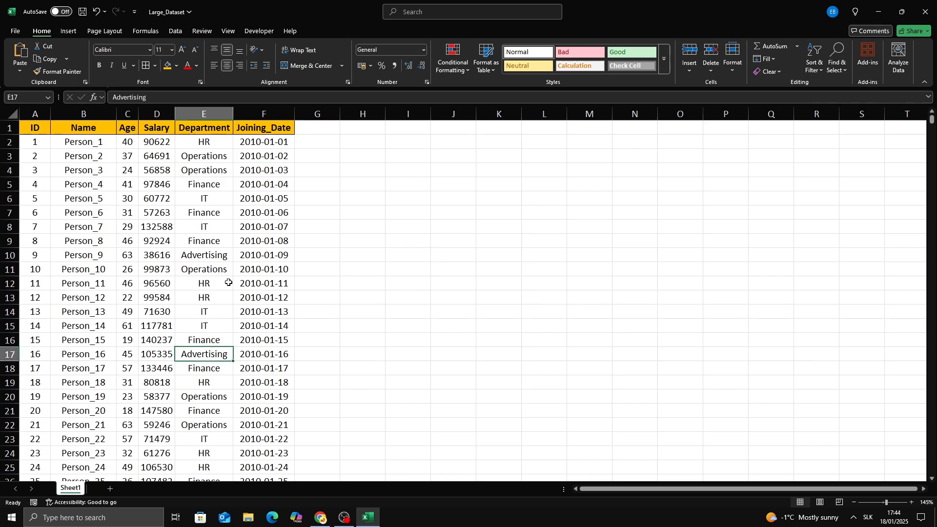
left_click(216, 253)
scroll(205, 236, "down", 4)
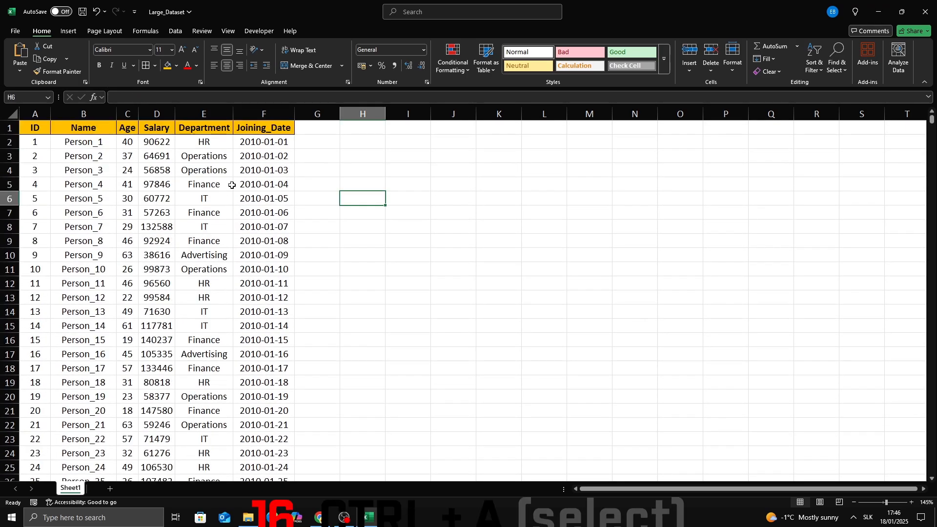
Step: Select the whole data table starting from cell A1 and extend the selection to the entire sheet
left_click(31, 133)
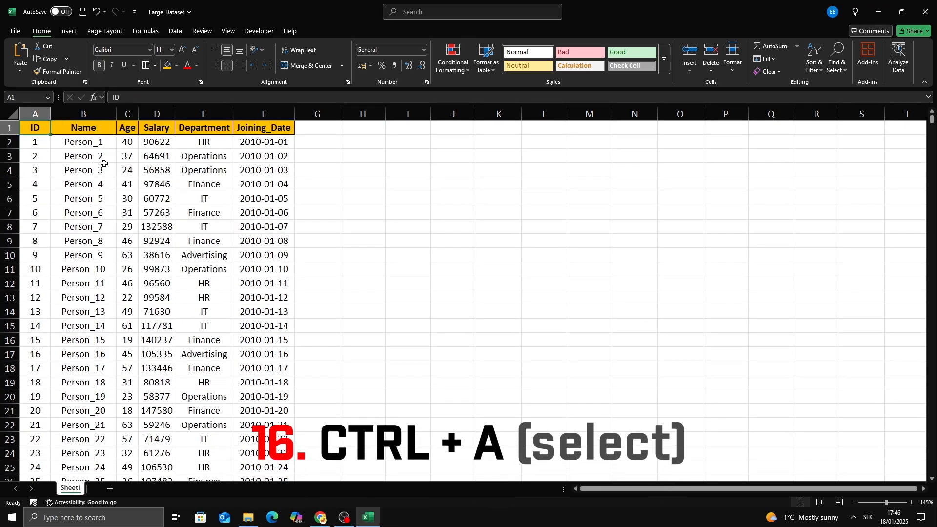
key("ctrl+a")
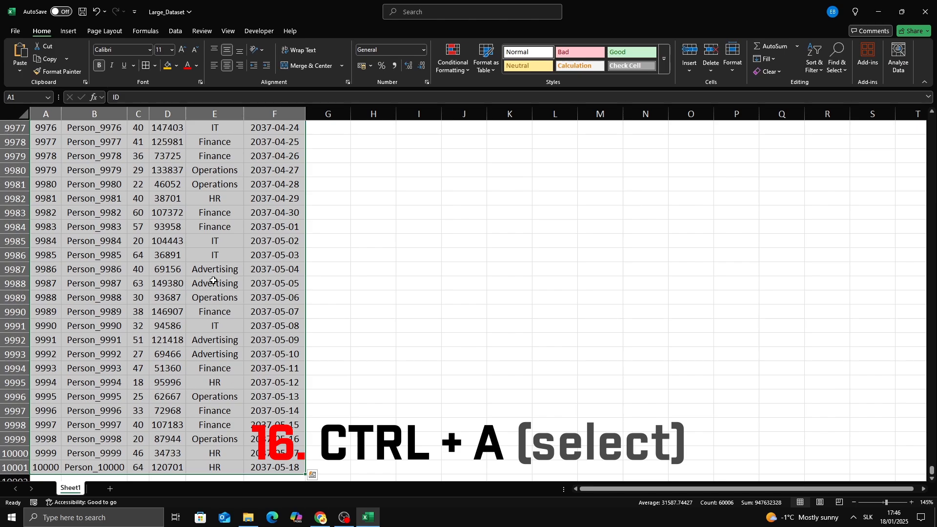
scroll(206, 245, "up", 12)
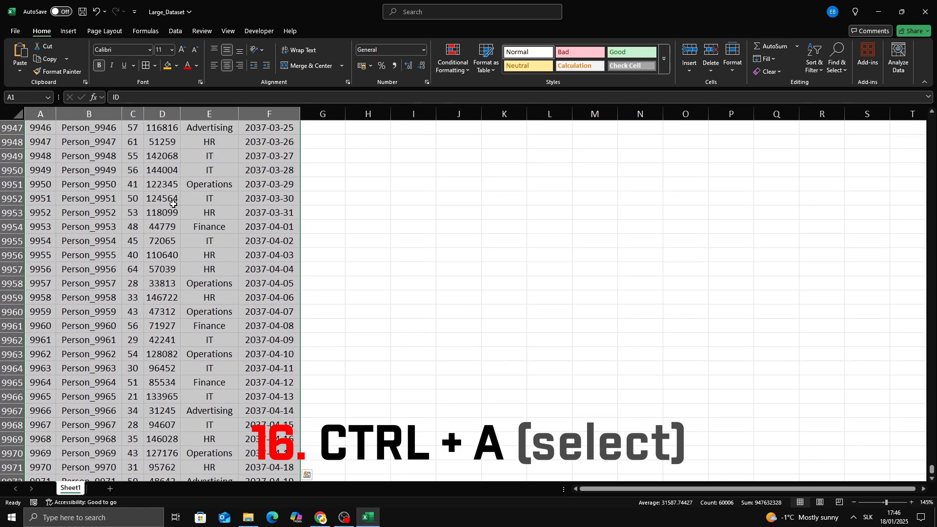
key("ctrl+a")
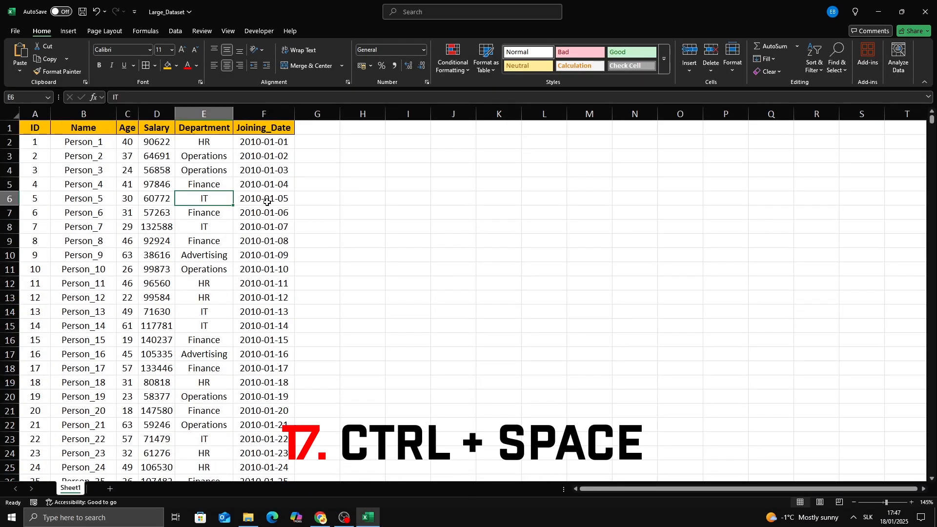
Step: Select the entire Name column from cell B2, and select the whole of row 5 from cell B5 instead
left_click(105, 170)
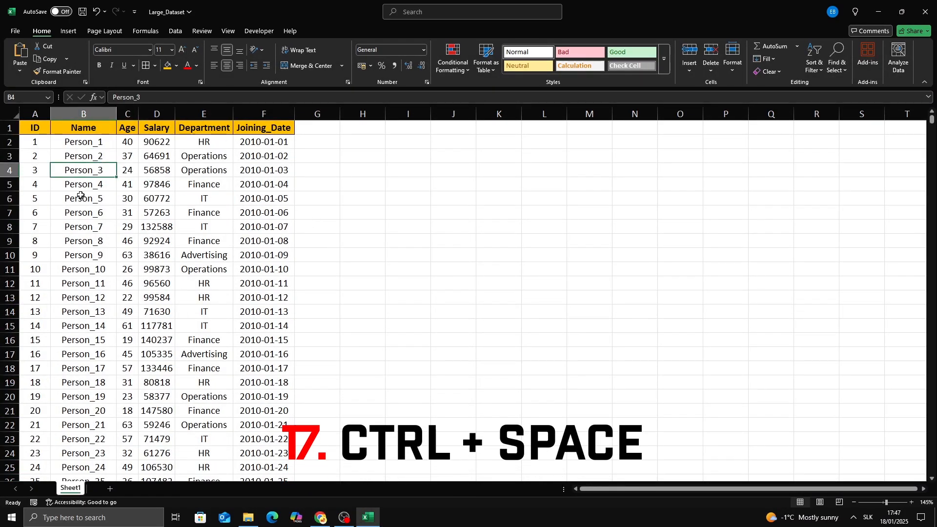
key("Up")
key("Up")
key("ctrl+space")
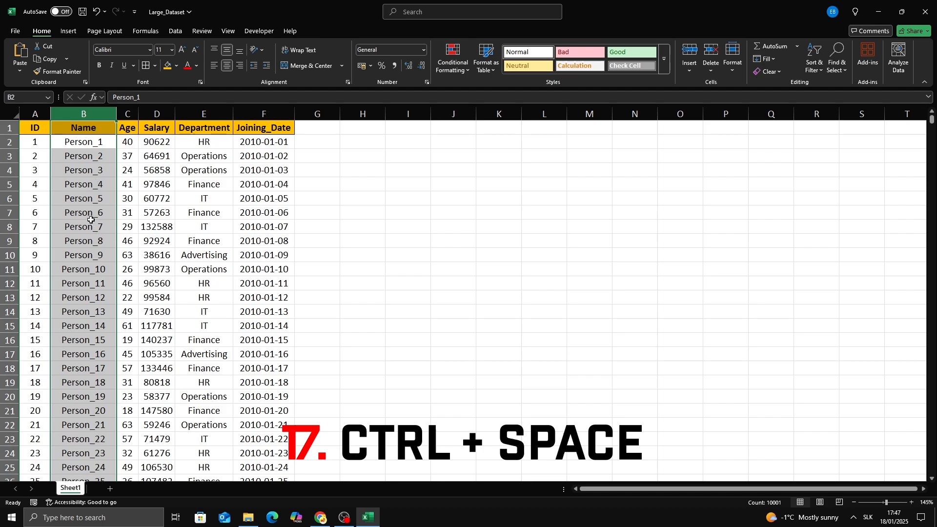
scroll(83, 314, "down", 4)
scroll(83, 315, "up", 4)
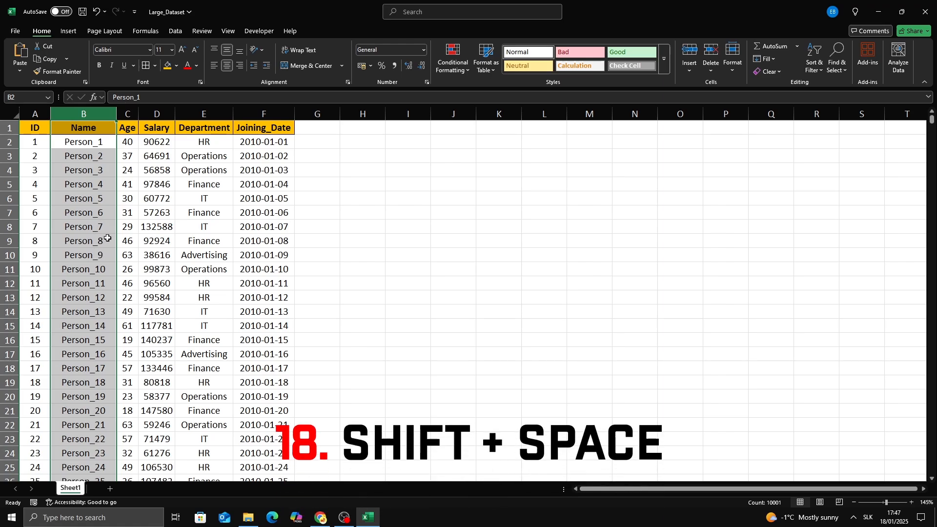
left_click(83, 190)
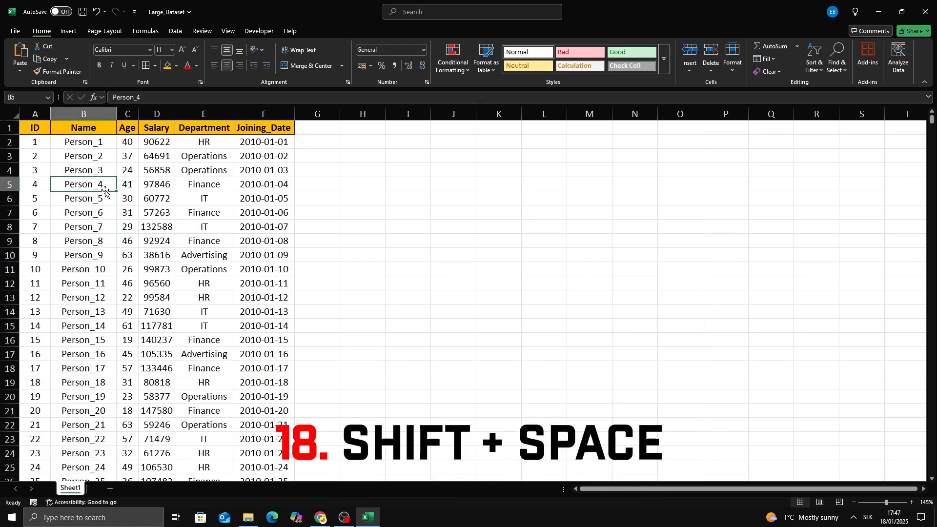
key("shift+space")
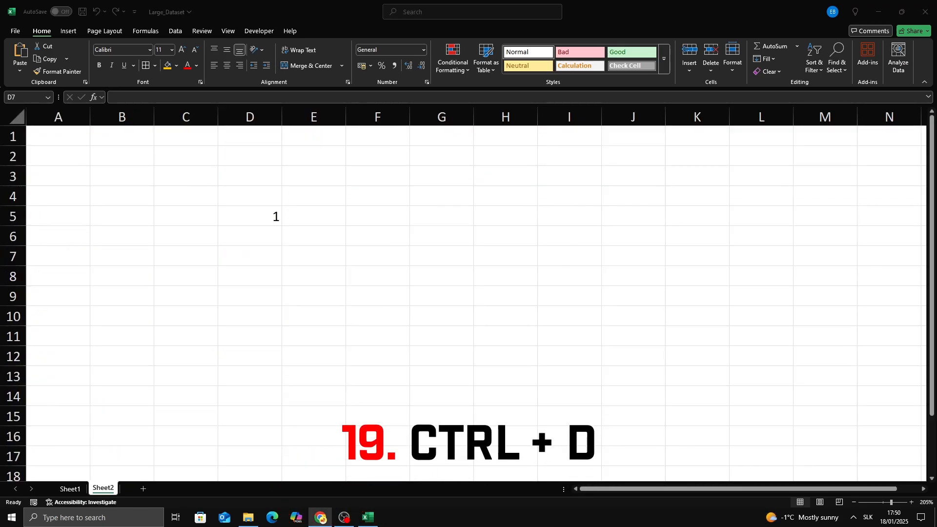
Step: Fill the value of cell D5 on Sheet2 down into D6 and on through D13
left_click(255, 263)
left_click(266, 221)
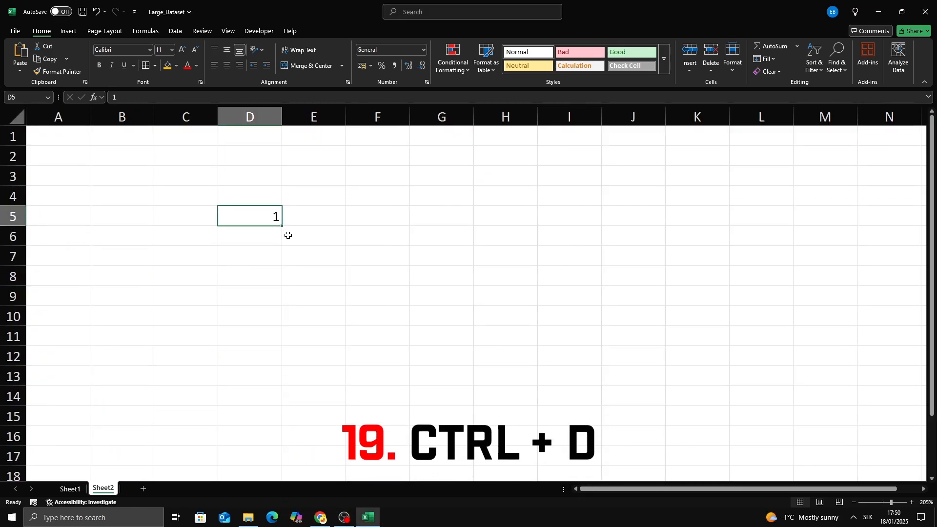
left_click(273, 243)
left_click(291, 314)
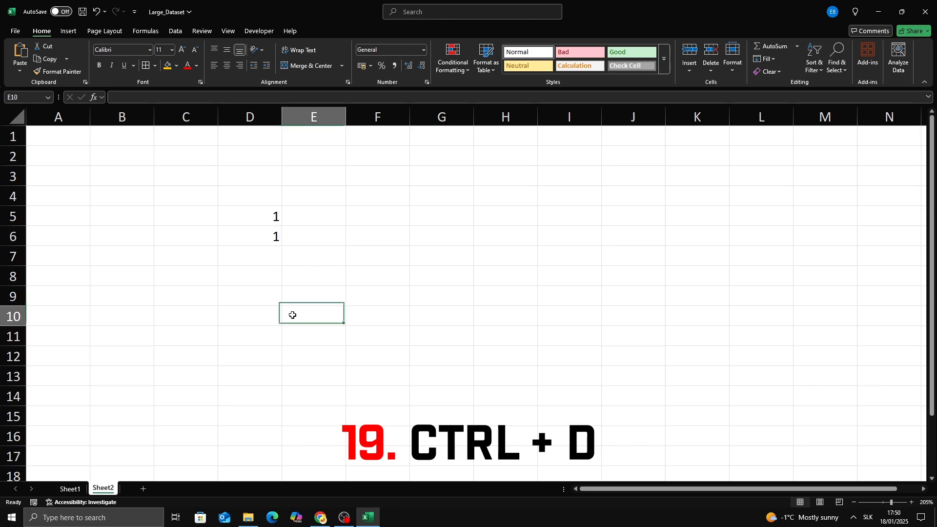
left_click_drag(246, 219, 260, 384)
key("ctrl+d")
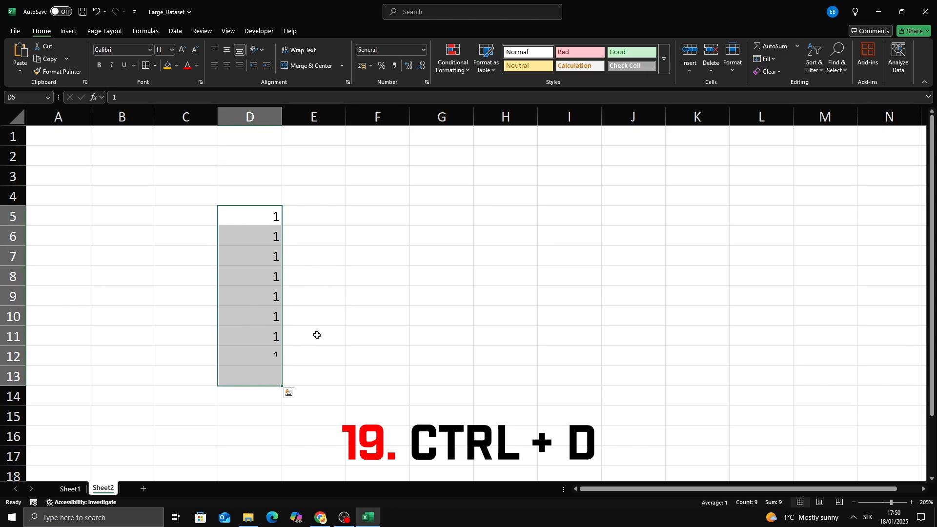
left_click(317, 335)
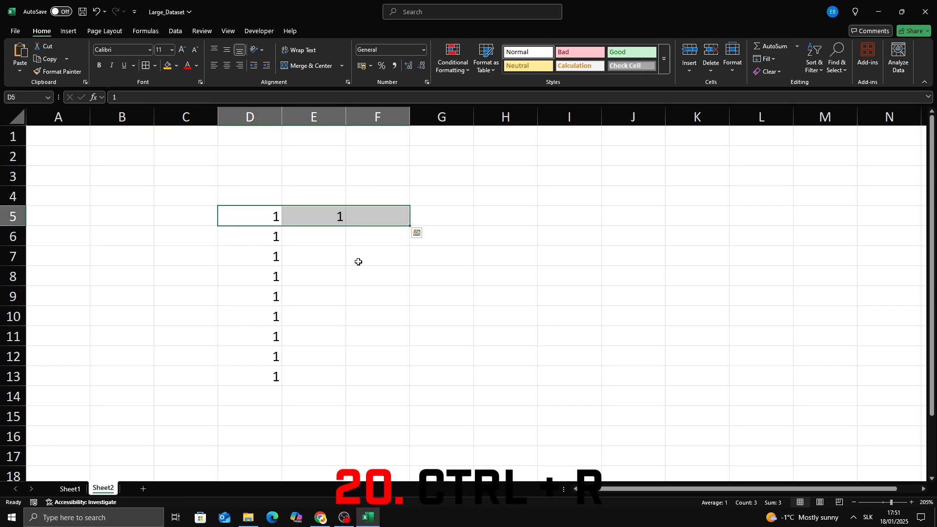
Step: Fill the value of D5 to the right through F5 and on to M5, and fill G5 down through G13
key("ctrl+r")
left_click(372, 270)
left_click_drag(272, 220, 799, 222)
key("ctrl+r")
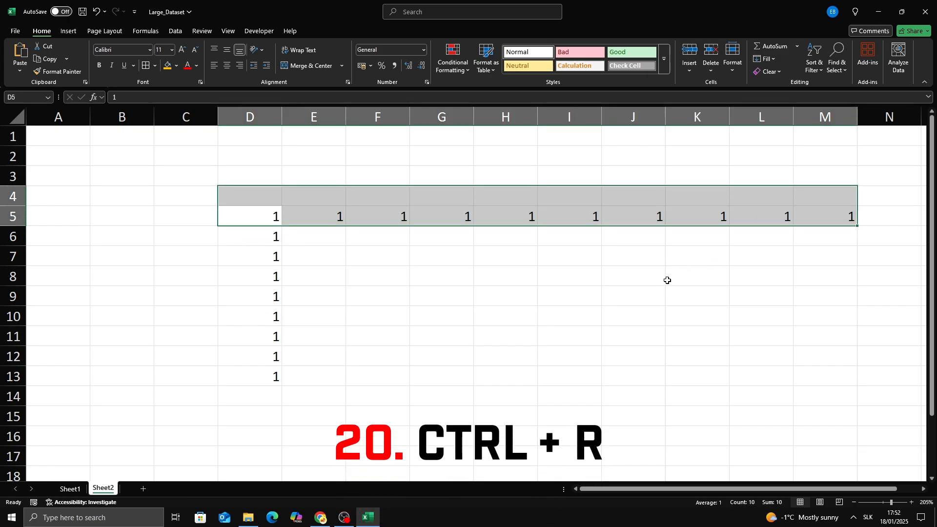
left_click(668, 281)
left_click(826, 219)
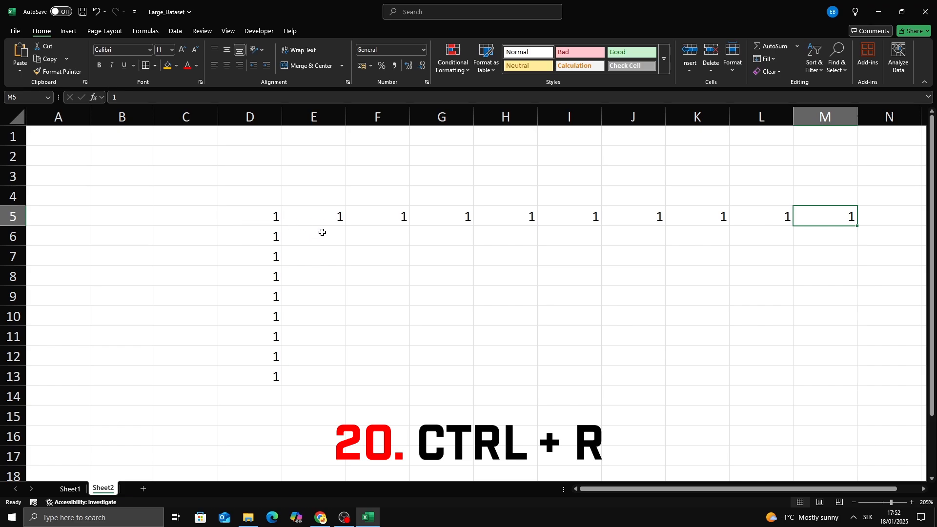
left_click_drag(427, 217, 446, 369)
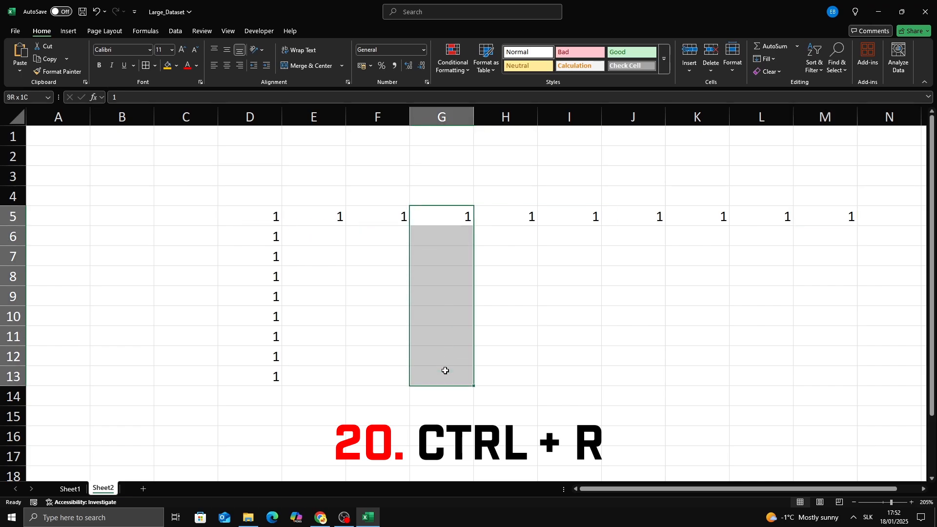
key("ctrl+d")
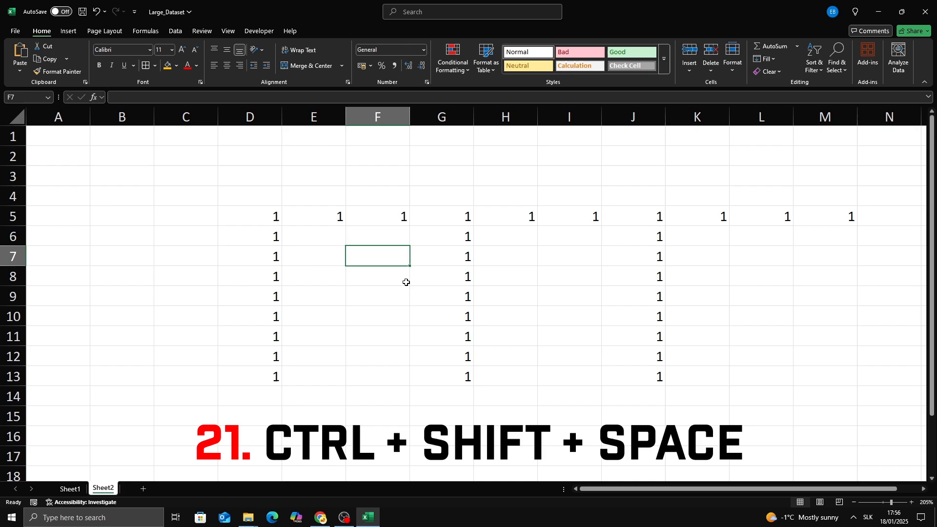
Step: Select the data region around cell F7, extend the selection to the entire sheet, and clear it
key("ctrl+shift+space")
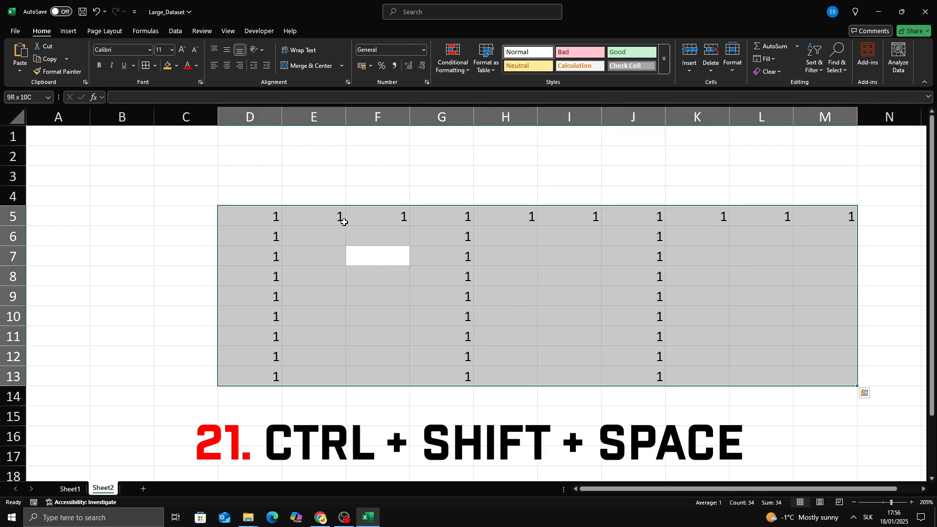
key("ctrl+shift+space")
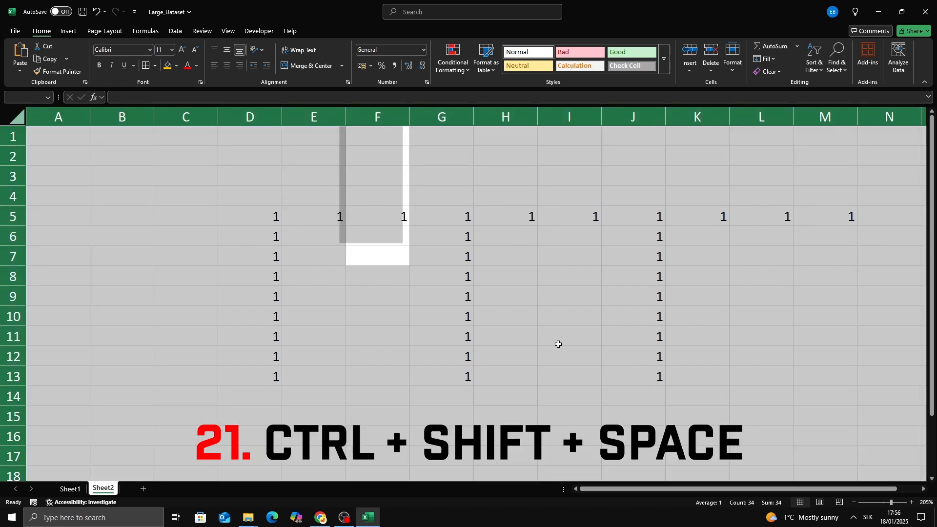
left_click(436, 274)
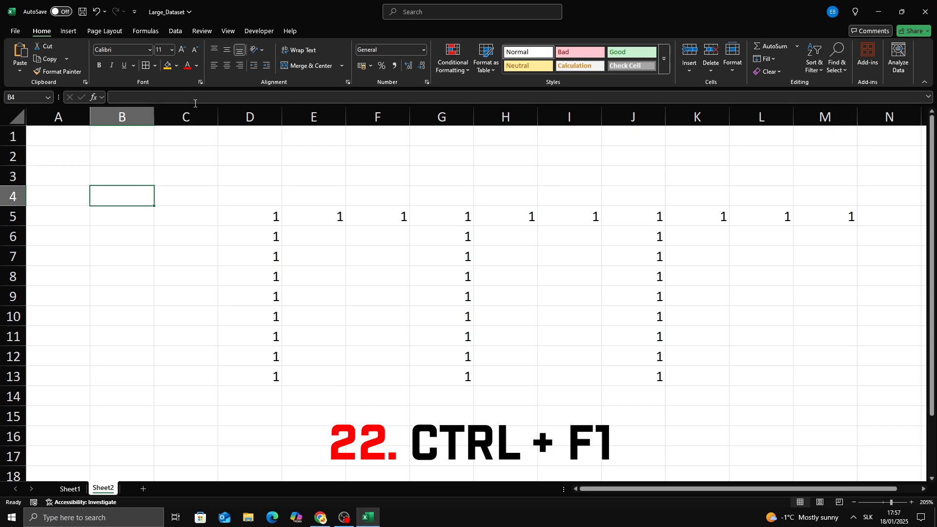
Step: Collapse the ribbon to enlarge the worksheet area and select cell J8
key("ctrl+F1")
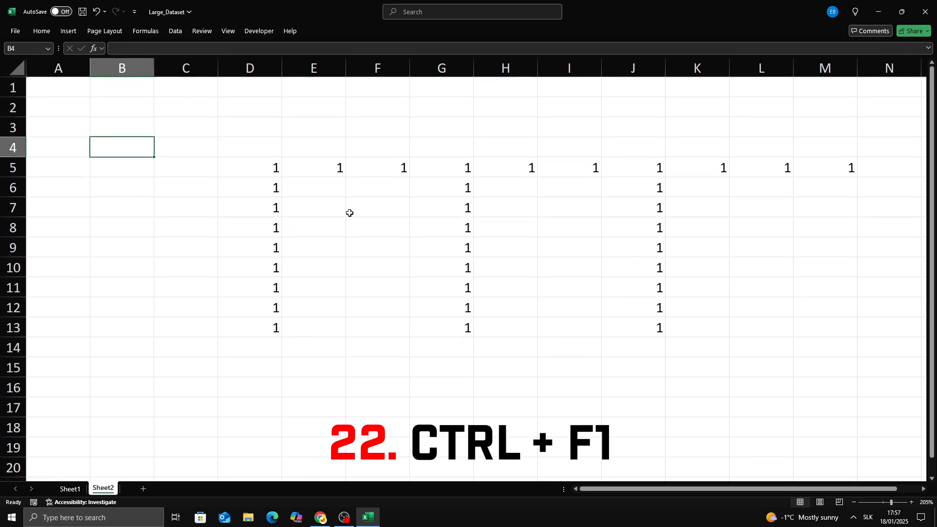
left_click(350, 212)
left_click(617, 228)
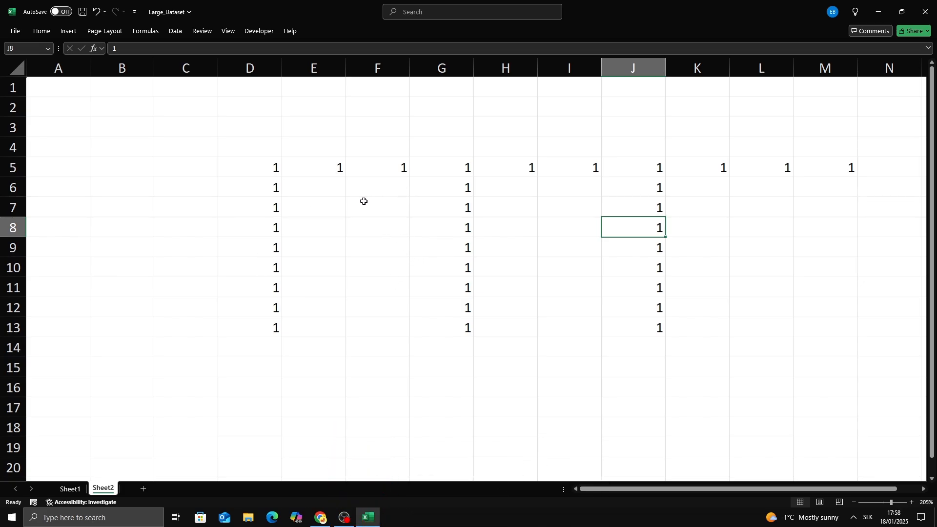
Step: Toggle the ribbon open and closed on Sheet2, leaving it expanded
key("ctrl+F1")
key("ctrl+F1")
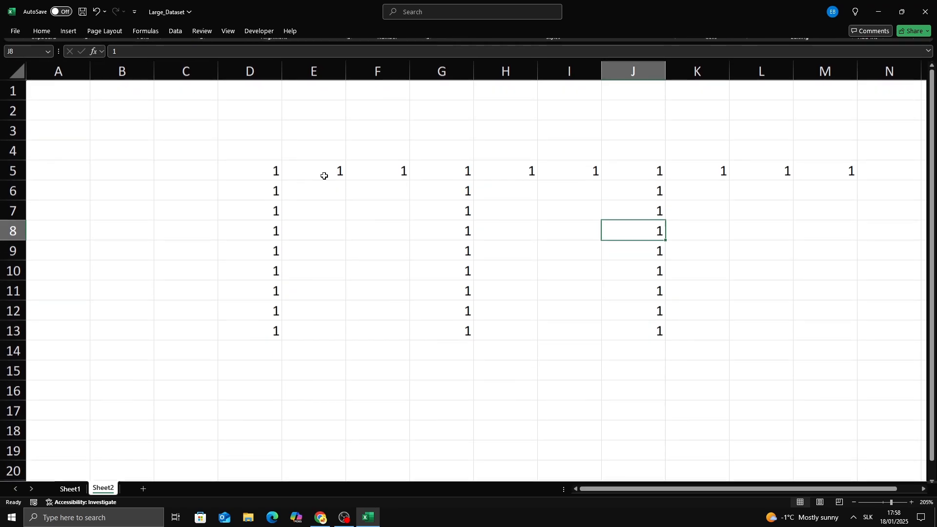
key("ctrl+F1")
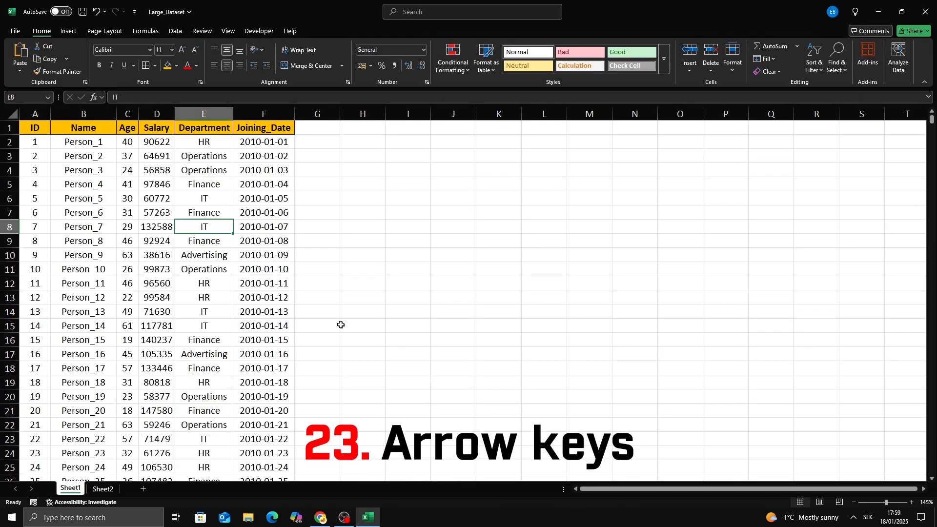
Step: On Sheet1, move the active cell one cell at a time from E8 to D6, down to D18 and back to D17
key("Left")
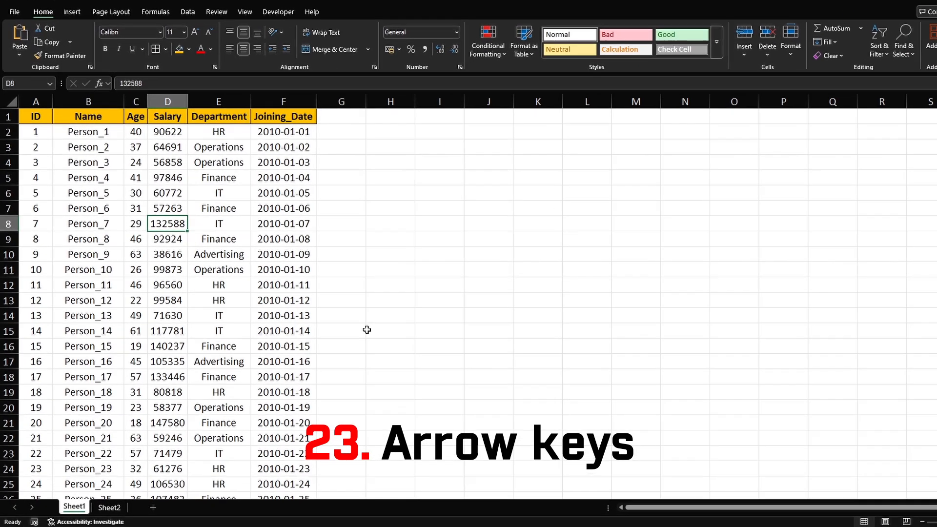
key("Up")
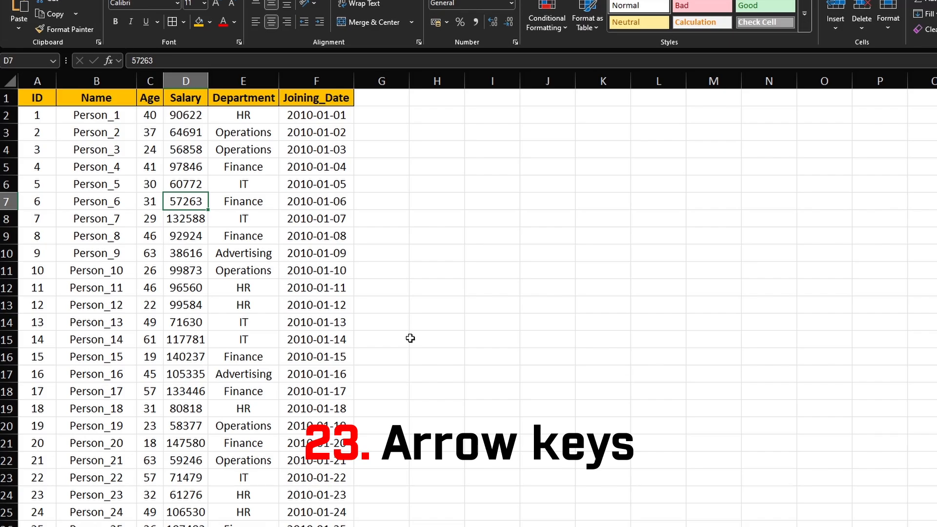
key("Up")
key("Down")
key("Down")
key("Down")
key("Down")
key("Down")
key("Down")
key("Down")
key("Down")
key("Down")
key("Down")
key("Down")
key("Down")
key("Up")
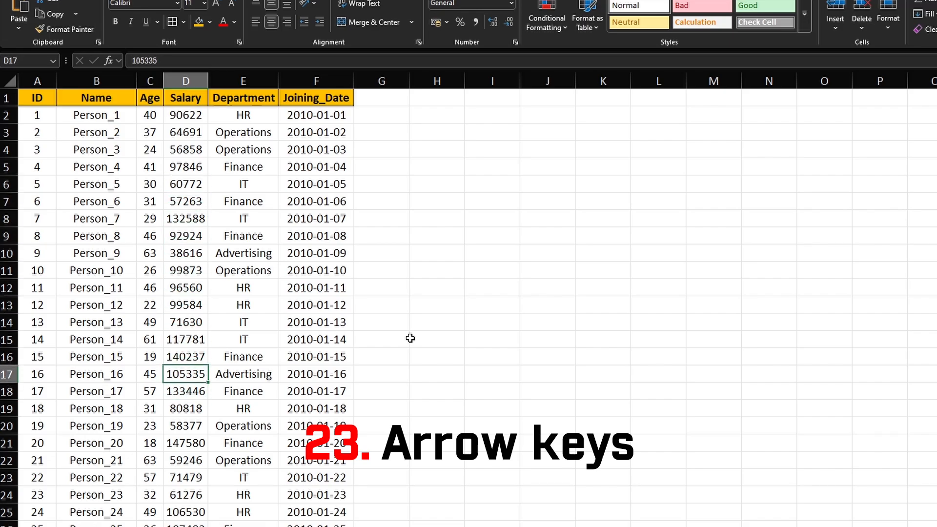
Step: Move the active cell from D17 up to D8, then two columns over to B8 and back to D8
key("Up")
key("Up")
key("Up")
key("Up")
key("Up")
key("Up")
key("Up")
key("Up")
key("Up")
key("Left")
key("Left")
key("Right")
key("Right")
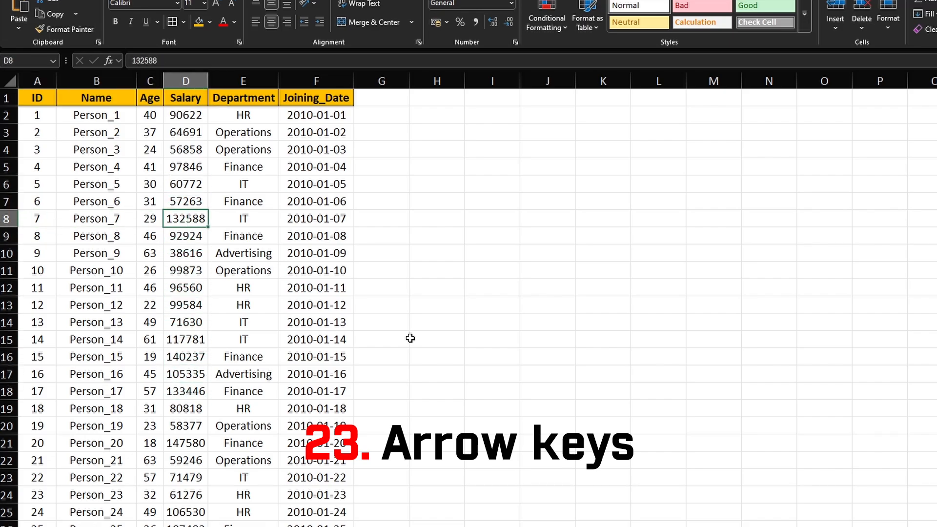
Step: Move the active cell step by step from D8 to G8, down to G12 and across to O12
key("Right")
key("Right")
key("Right")
key("Down")
key("Down")
key("Down")
key("Down")
key("Right")
key("Right")
key("Right")
key("Right")
key("Right")
key("Right")
key("Right")
key("Right")
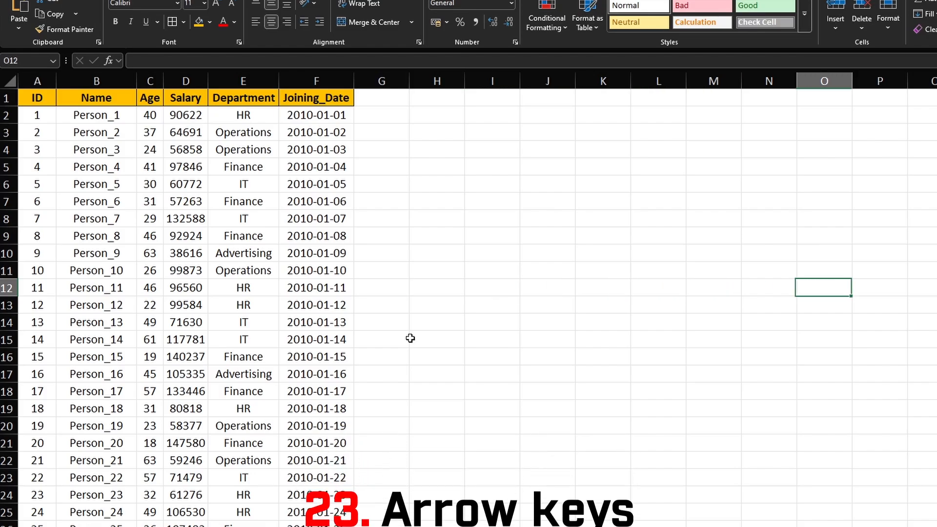
Step: Move the active cell from O12 down to O17, across to A17 and up four rows in column A
key("Down")
key("Down")
key("Down")
key("Down")
key("Down")
key("Left")
key("Left")
key("Left")
key("Left")
key("Left")
key("Left")
key("Left")
key("Left")
key("Left")
key("Left")
key("Left")
key("Left")
key("Left")
key("Left")
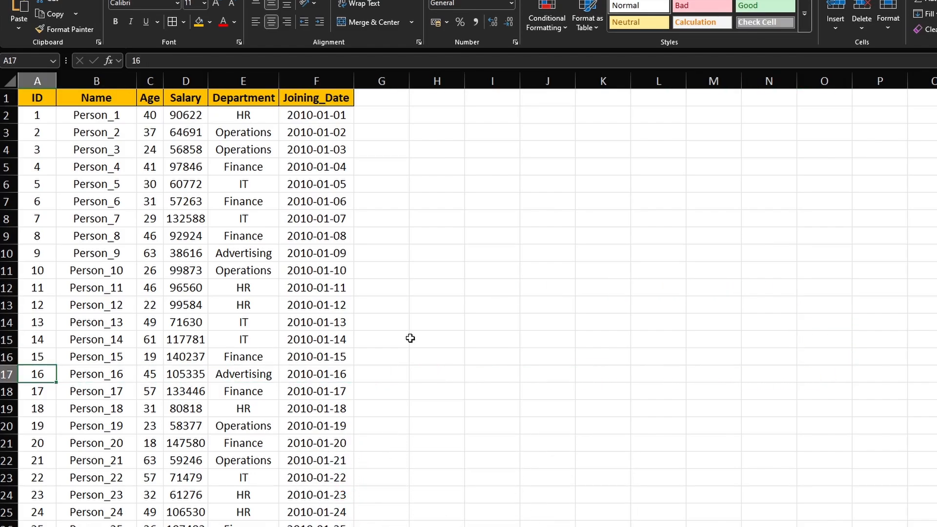
key("Up")
key("Up")
key("Up")
key("Up")
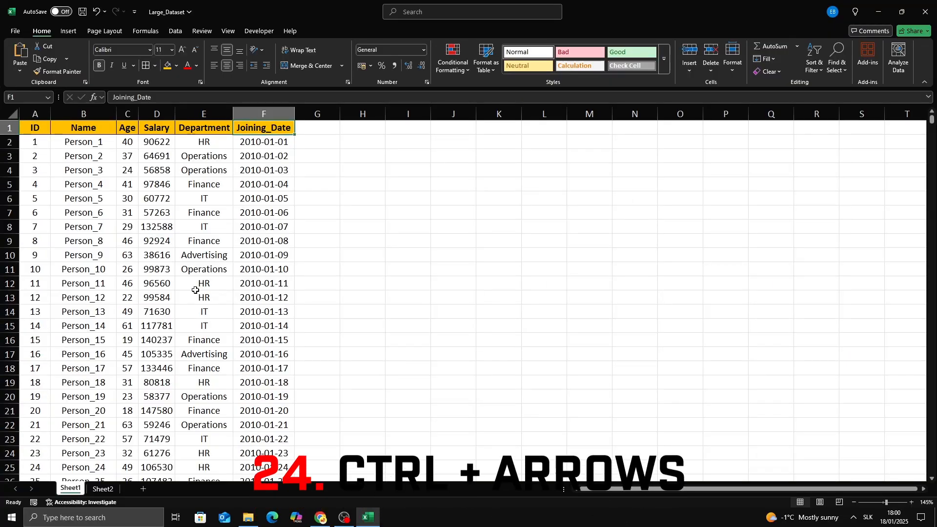
Step: Jump from F1 to the last column of the worksheet in row 1, and return to A1
key("ctrl+Right")
key("ctrl+Left")
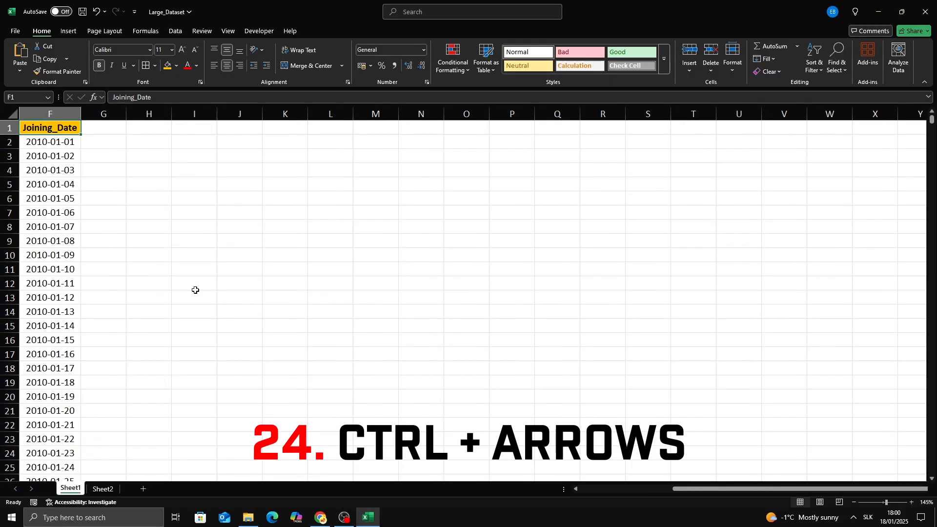
key("ctrl+Left")
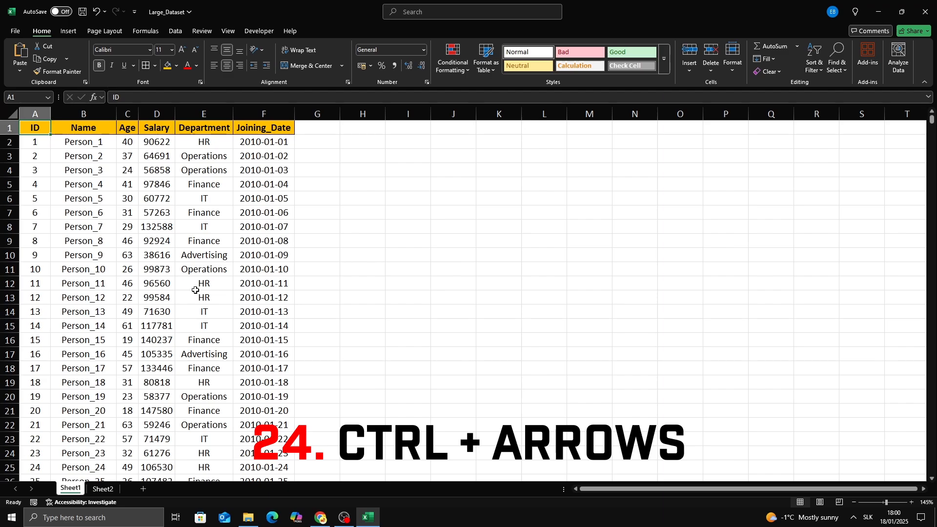
Step: Jump to the last data row at A10001, across to the sheet's final column, and up to XFD1
key("ctrl+Down")
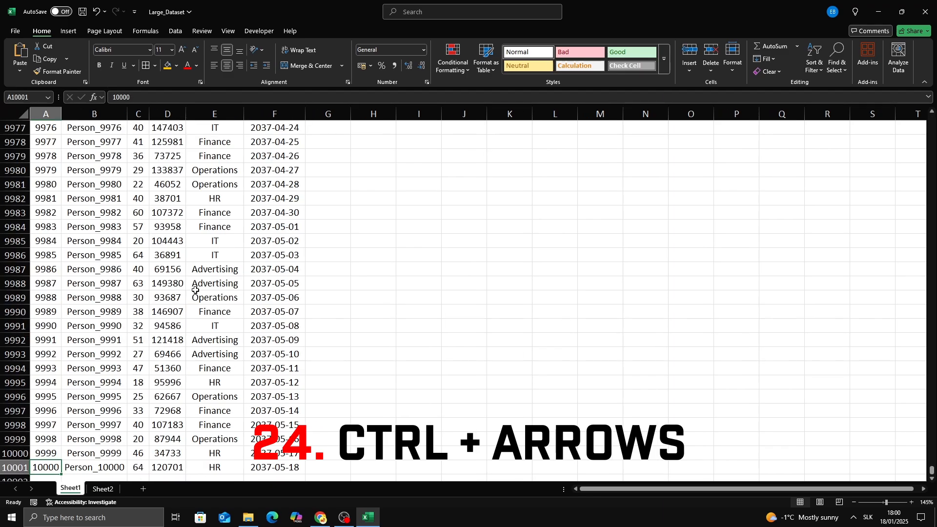
key("ctrl+Right")
key("ctrl+Right")
key("ctrl+Up")
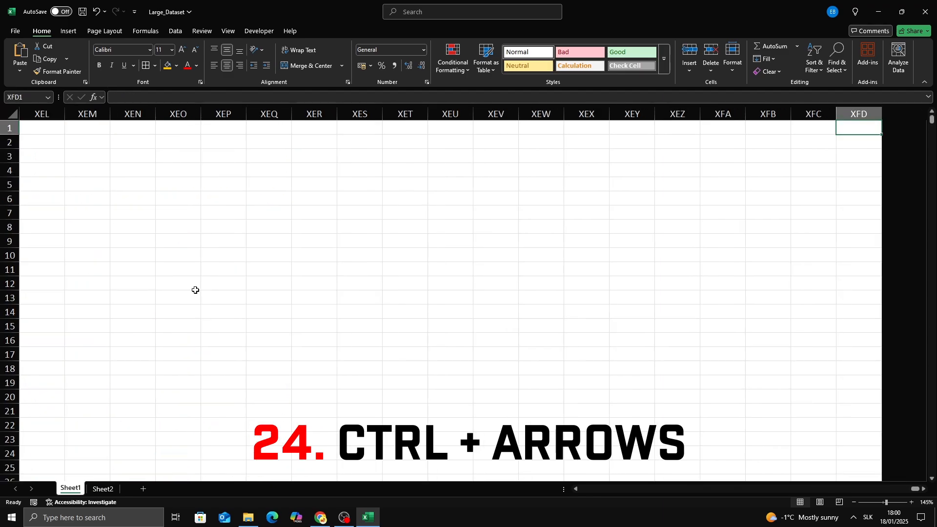
Step: Jump from XFD1 back to A1, and alternate between both ends of the ID column, finishing at A1
key("ctrl+Left")
key("ctrl+Left")
key("ctrl+Down")
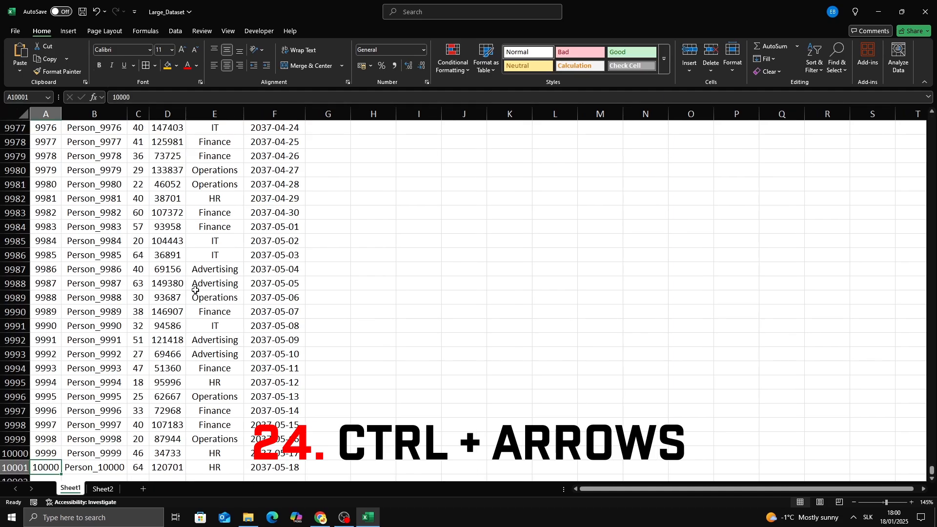
key("ctrl+Up")
key("ctrl+Down")
key("ctrl+Up")
key("ctrl+Down")
key("ctrl+Up")
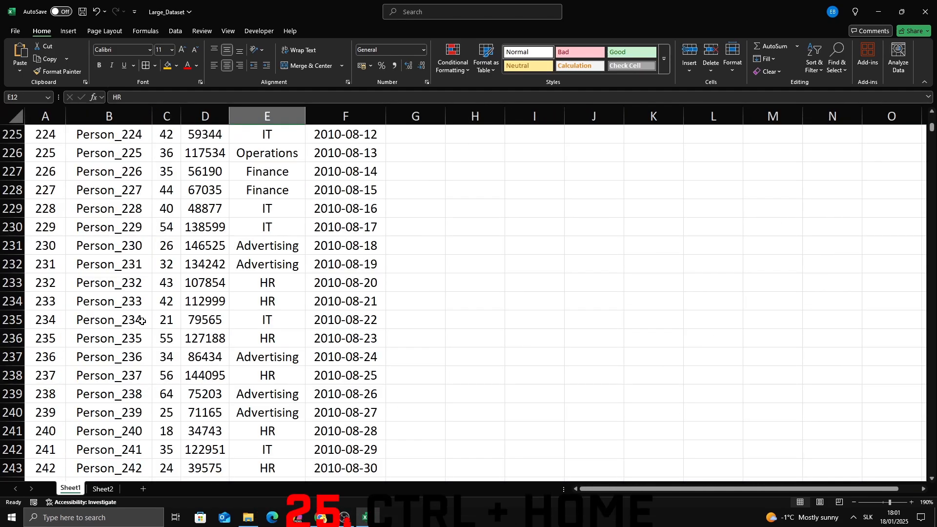
Step: Select B235 and jump to the sheet's first cell A1, and repeat the jump from B5
left_click(133, 322)
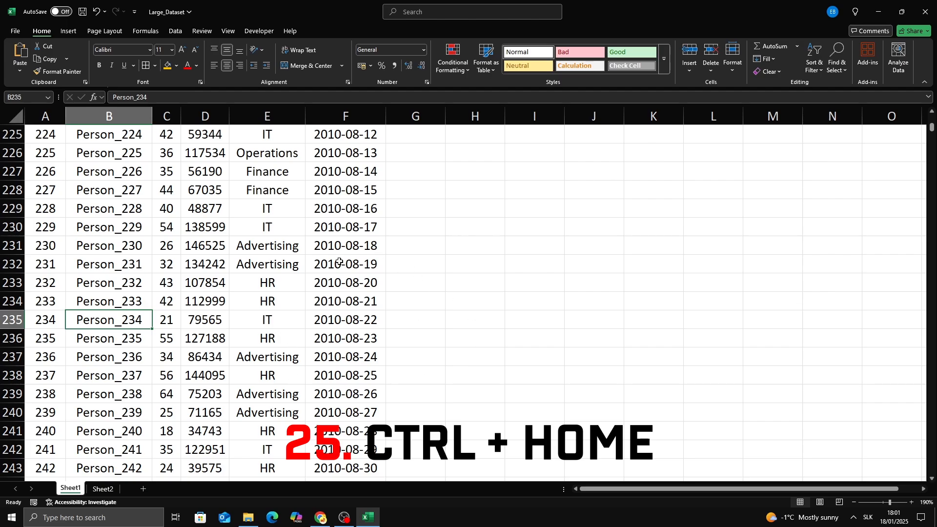
key("ctrl+Home")
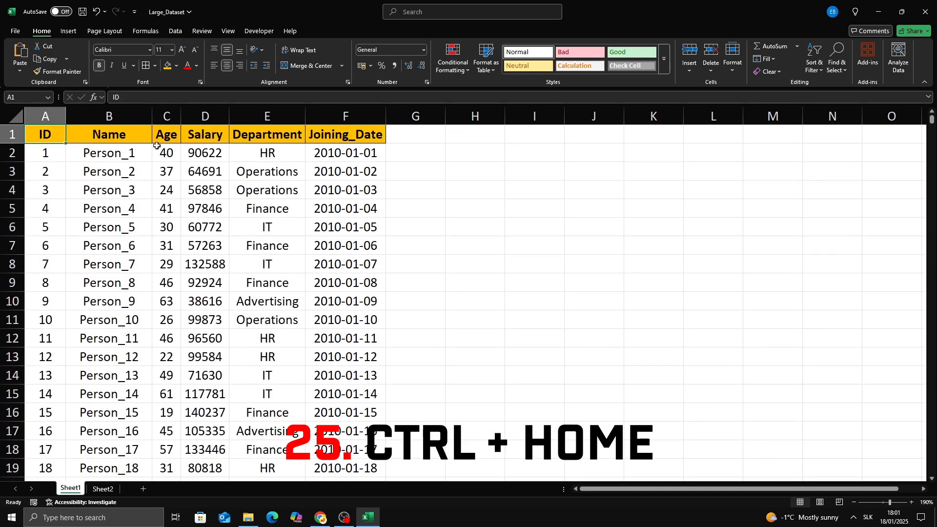
left_click(130, 207)
key("ctrl+Home")
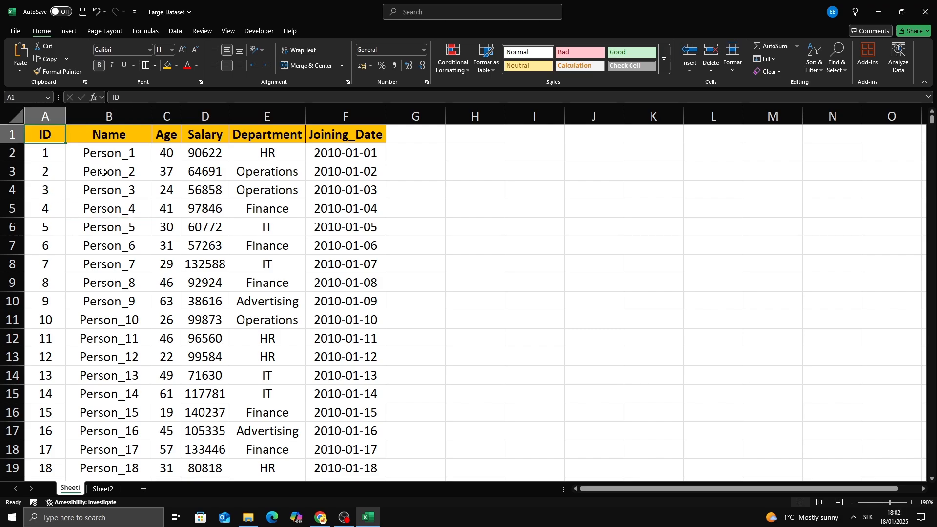
Step: Jump to the last used cell F10001, move to the start of that row, and return from D9994 to A1
key("ctrl+End")
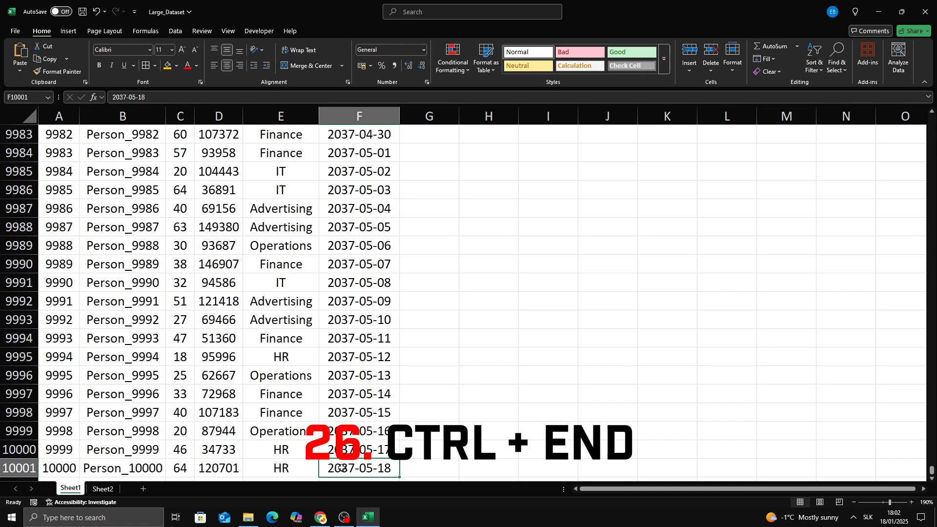
key("Left")
key("Home")
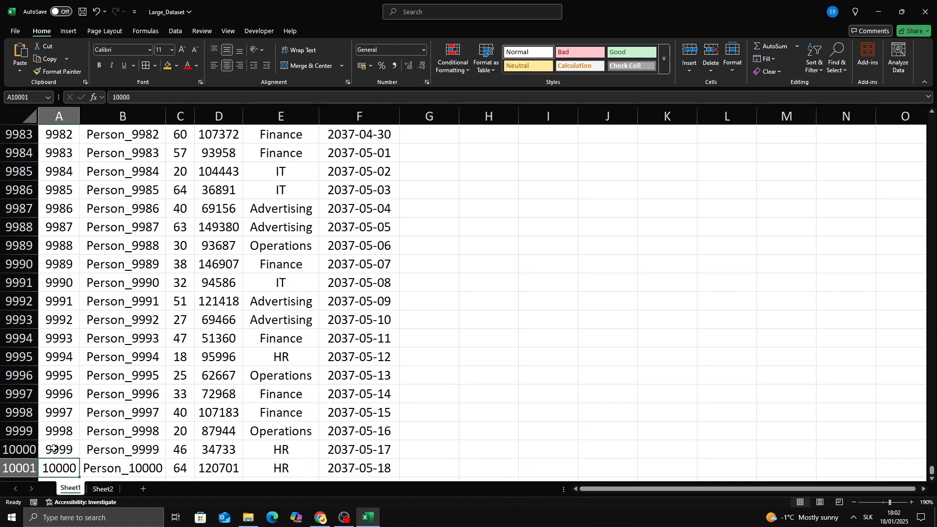
left_click(219, 338)
key("ctrl+Home")
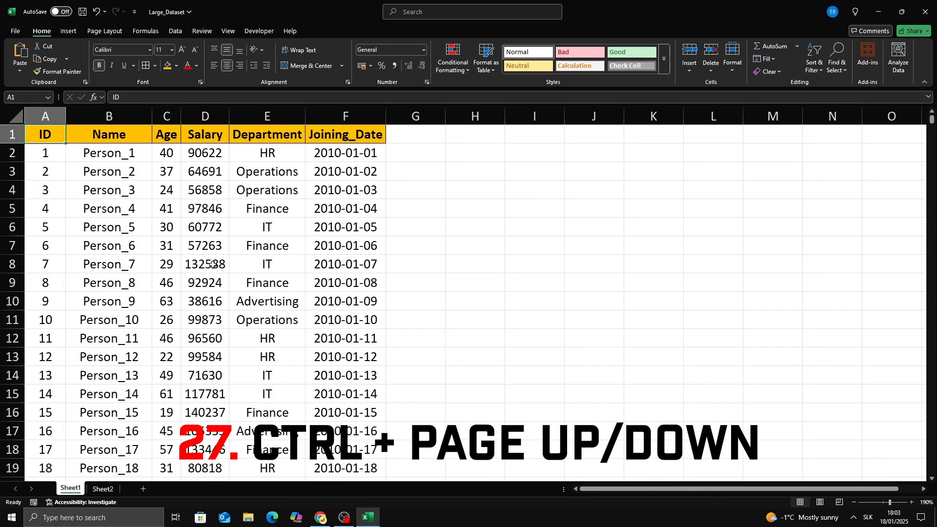
Step: Switch back and forth between Sheet1 and Sheet2 twice, ending on Sheet1
key("ctrl+Page_Down")
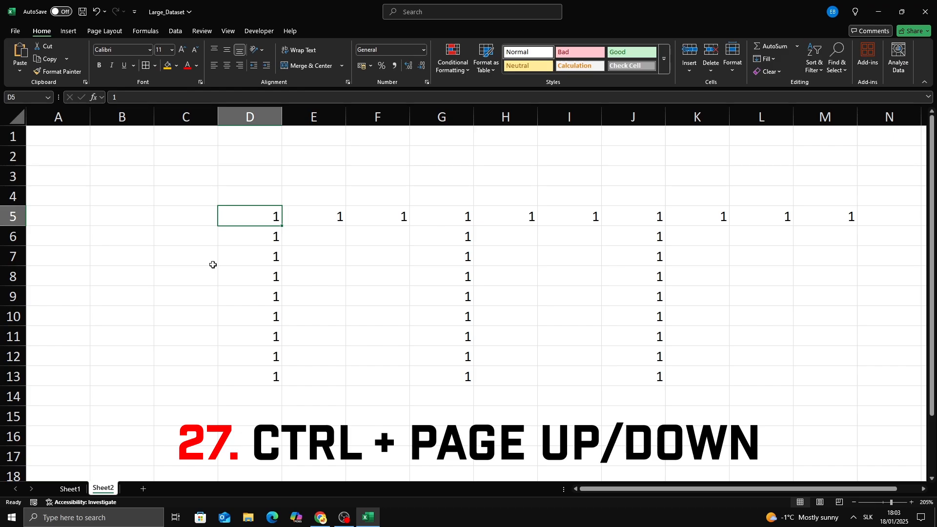
key("ctrl+Page_Up")
key("ctrl+Page_Down")
key("ctrl+Page_Up")
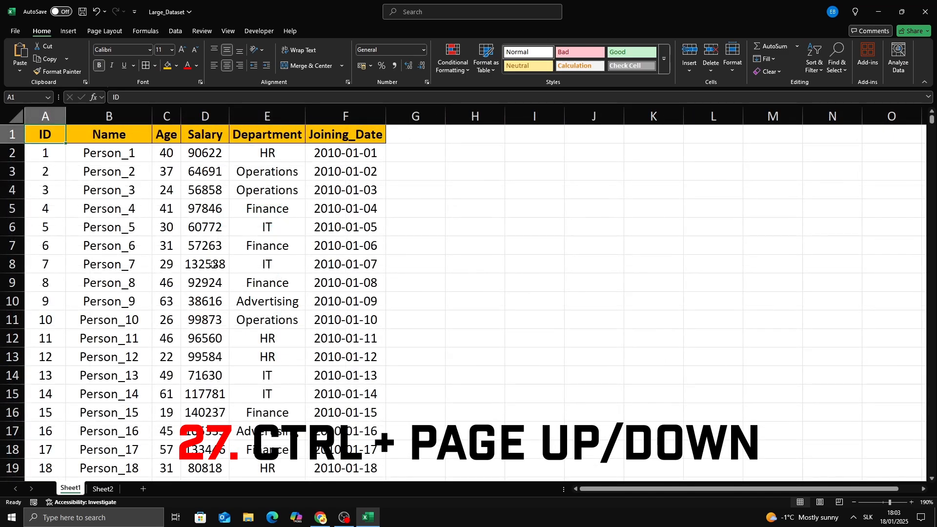
Step: Add a new worksheet between Sheet1 and Sheet2, go to Sheet1, and reopen the new worksheet
left_click(147, 490)
key("ctrl+Page_Up")
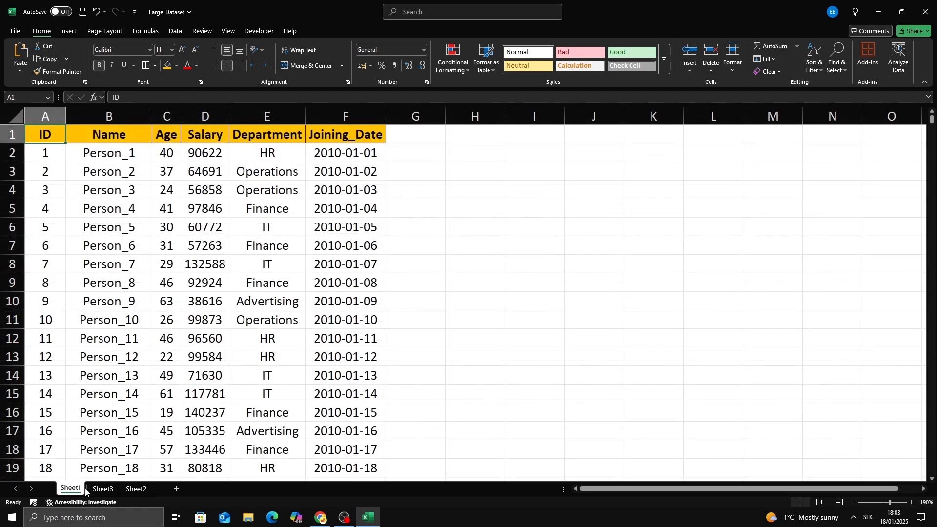
left_click(104, 489)
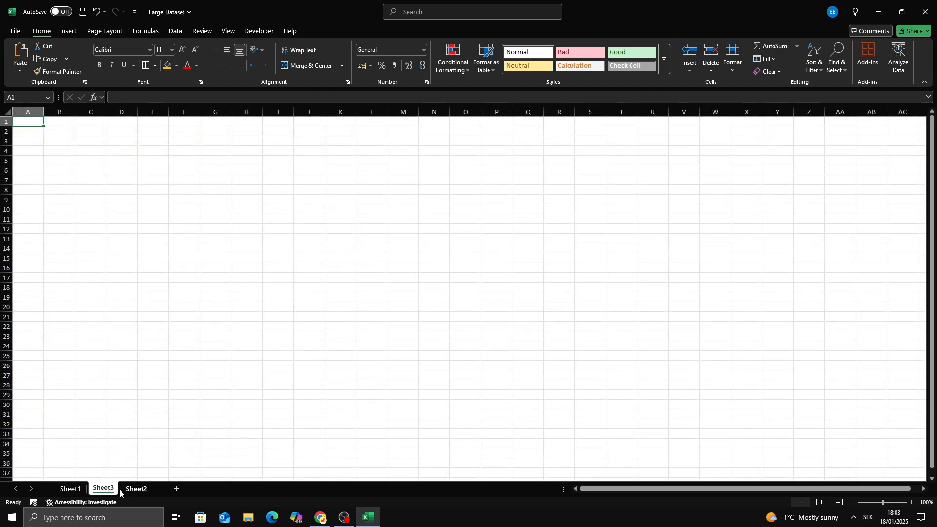
Step: Cycle through Sheet1, Sheet3 and Sheet2, and go back to Sheet1
key("ctrl+Page_Up")
key("ctrl+Page_Down")
key("ctrl+Page_Down")
key("ctrl+Page_Up")
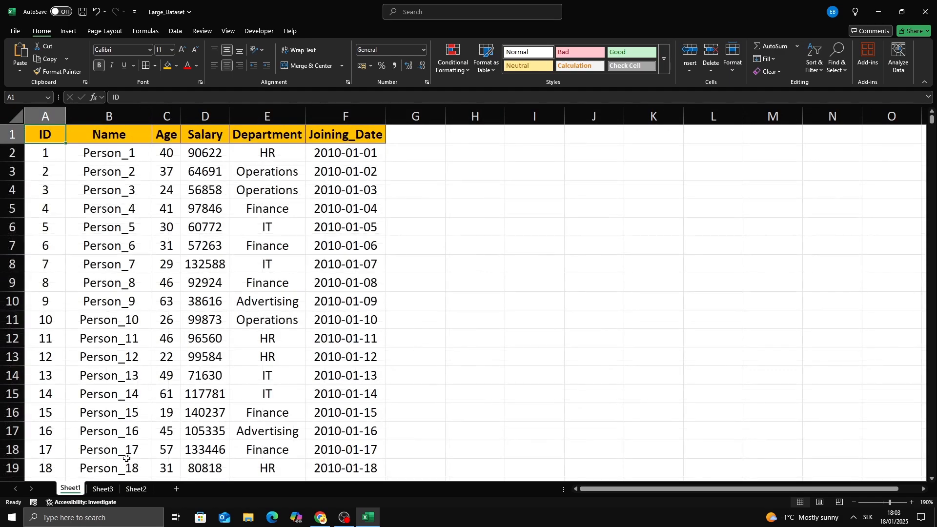
Step: Select G9 and move down the dataset one screen at a time to G180
left_click(423, 278)
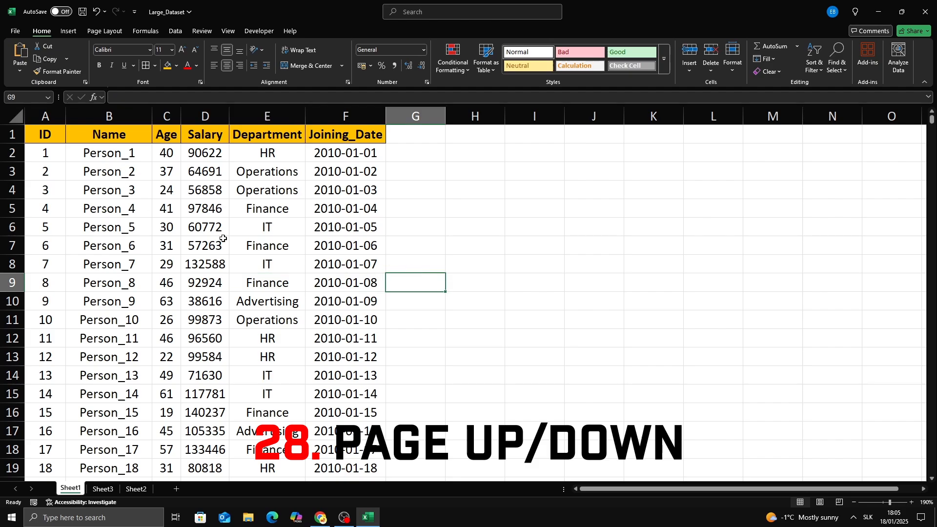
key("Page_Down")
key("Page_Down")
key("Page_Down")
key("Page_Down")
key("Page_Down")
key("Page_Down")
key("Page_Down")
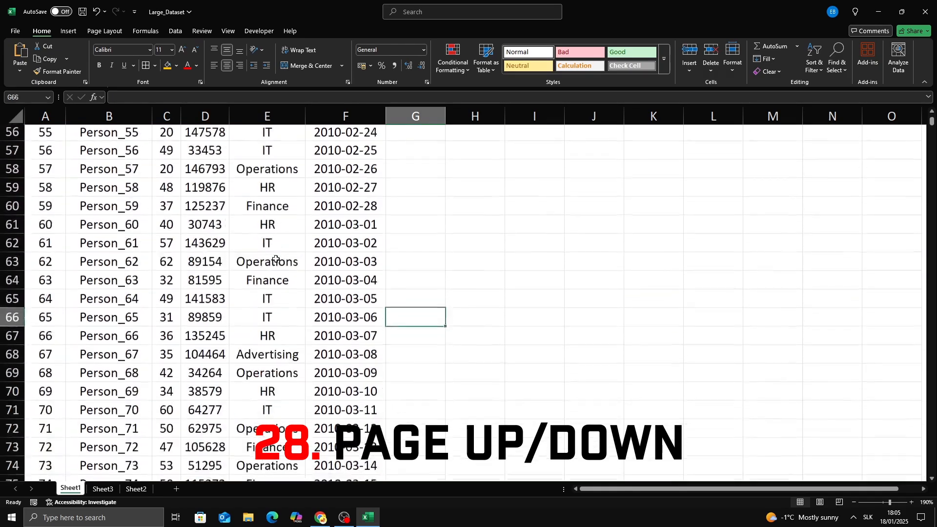
key("Page_Down")
key("Page_Down")
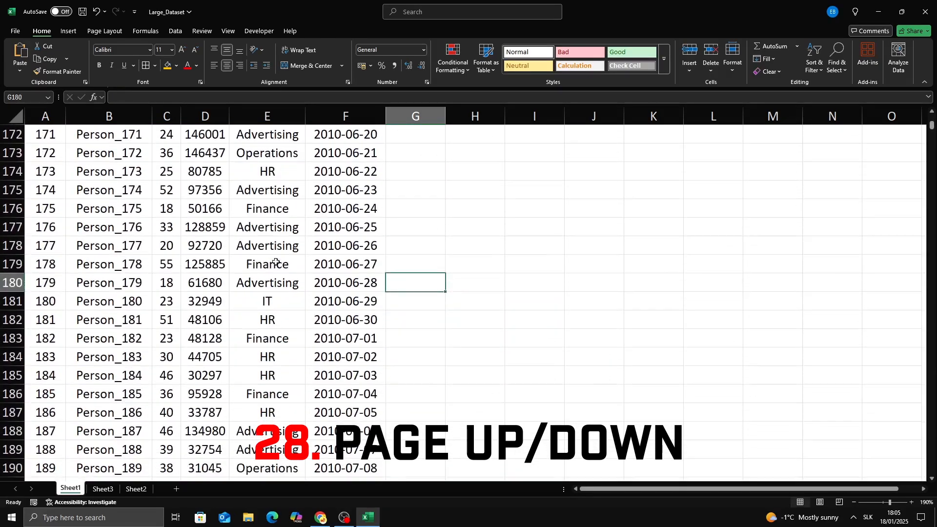
Step: Select B178, move one screen up and down, and page back up through the dataset to its first rows
left_click(112, 247)
key("Page_Up")
key("Page_Down")
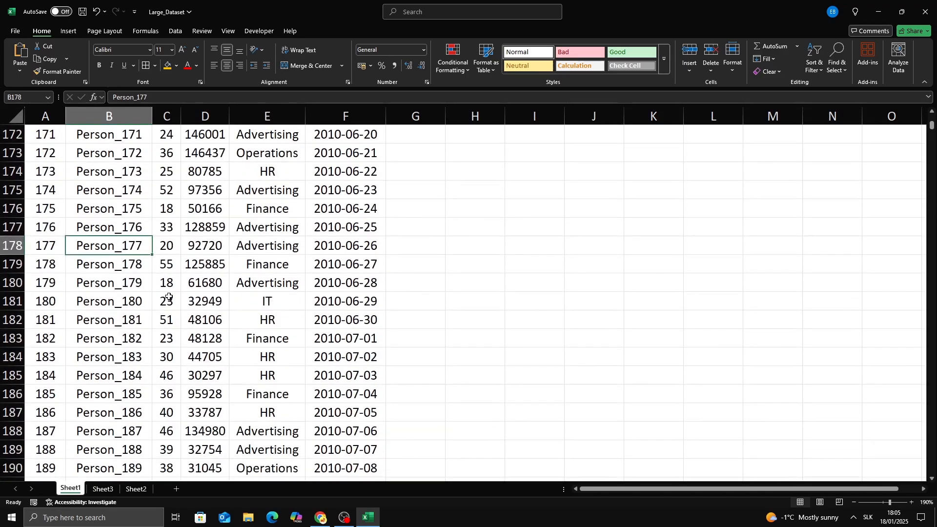
key("Page_Down")
key("Page_Up")
key("Page_Up")
key("Page_Up")
key("Page_Up")
key("Page_Up")
key("Page_Up")
key("Page_Up")
key("Page_Up")
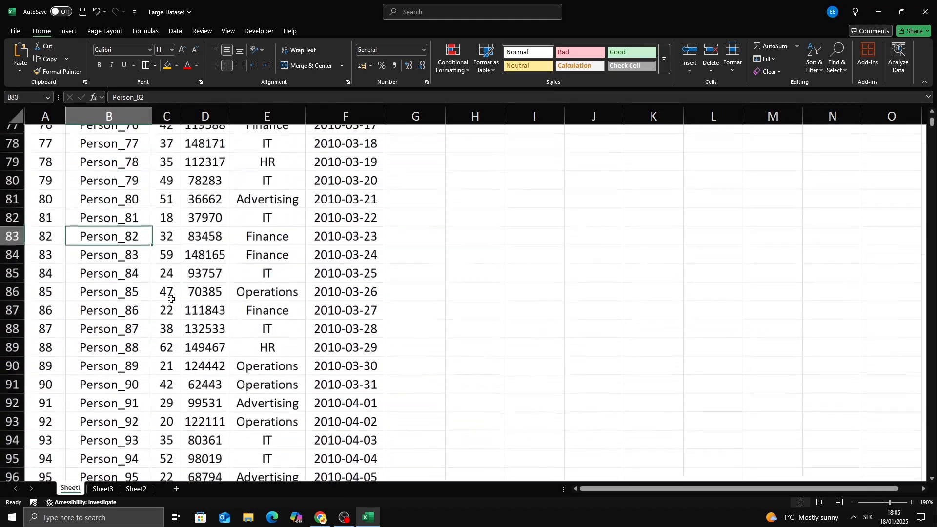
left_click(231, 302)
scroll(230, 301, "up", 6)
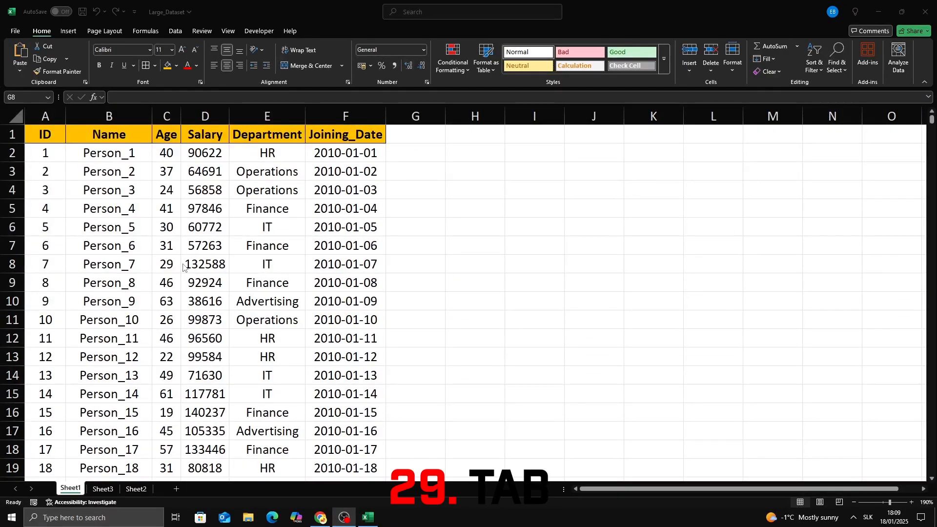
Step: Select salary cell D6 and advance the selection to the neighbouring department cell E6
left_click(234, 239)
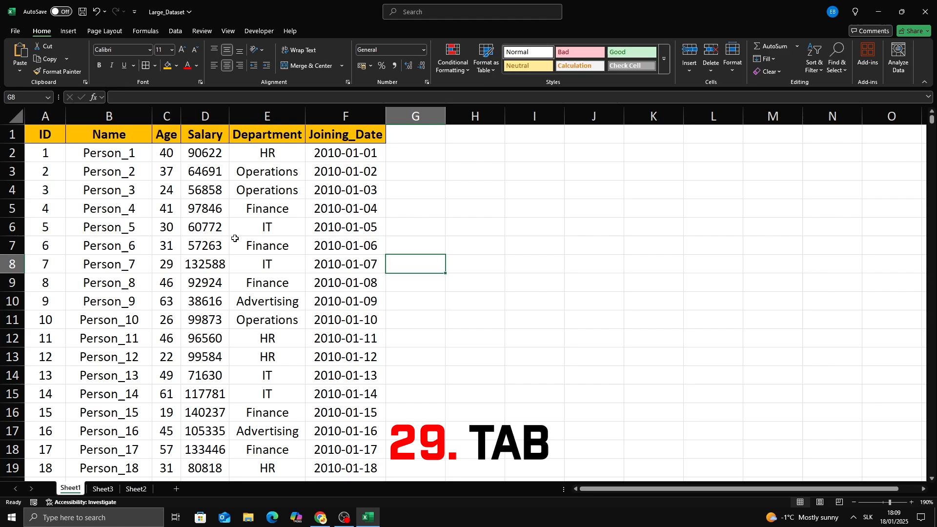
left_click(197, 226)
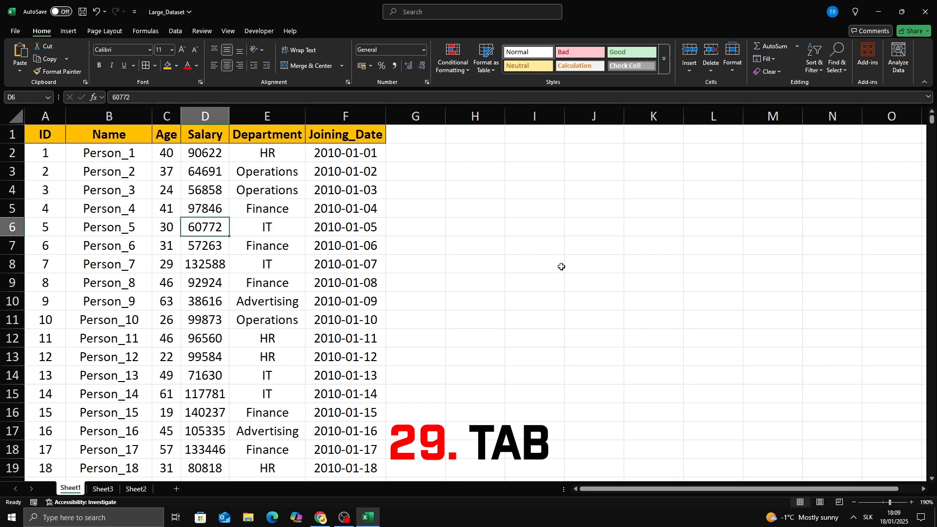
key("Tab")
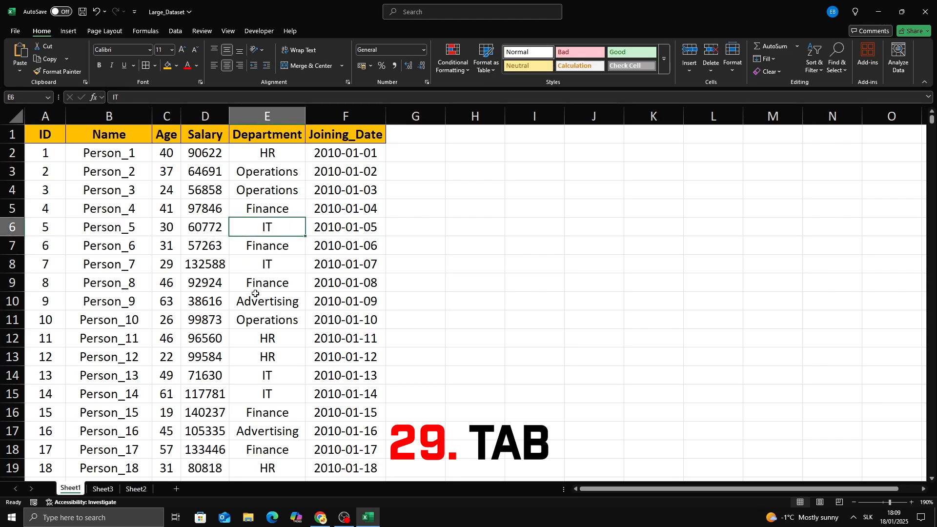
Step: Advance the selection cell by cell along row 6 from E6, and move from D5 to the neighbouring department cell E5
key("Tab")
key("Tab")
key("Tab")
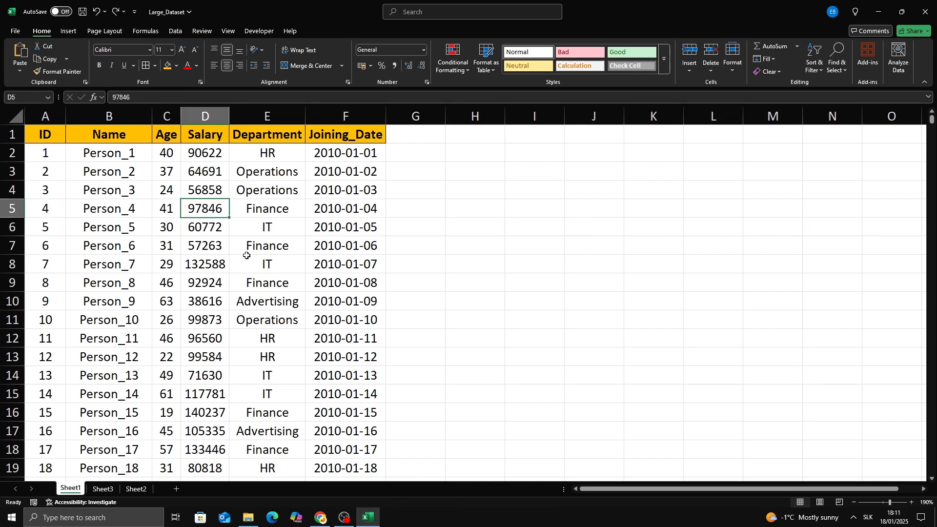
key("Tab")
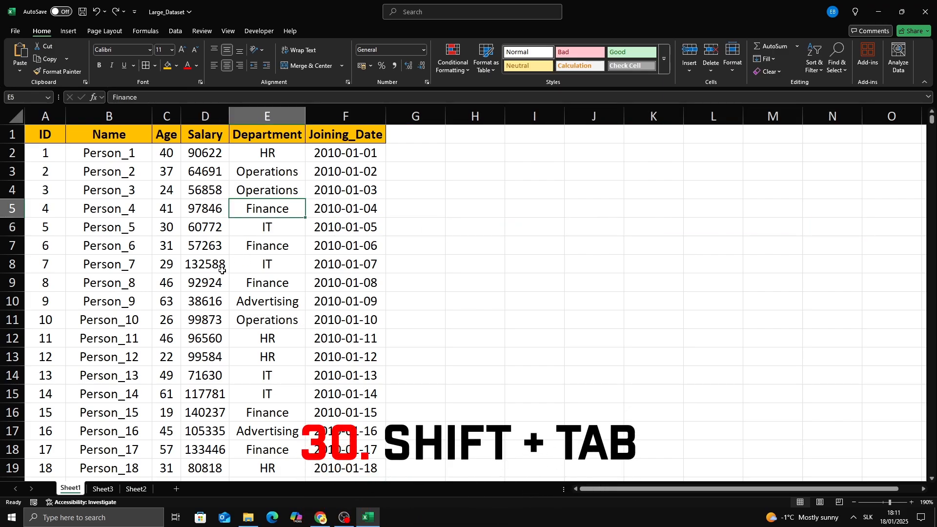
Step: Move the selection backwards cell by cell along row 5 from E5, and advance it again to E5
key("shift+Tab")
key("shift+Tab")
key("shift+Tab")
key("shift+Tab")
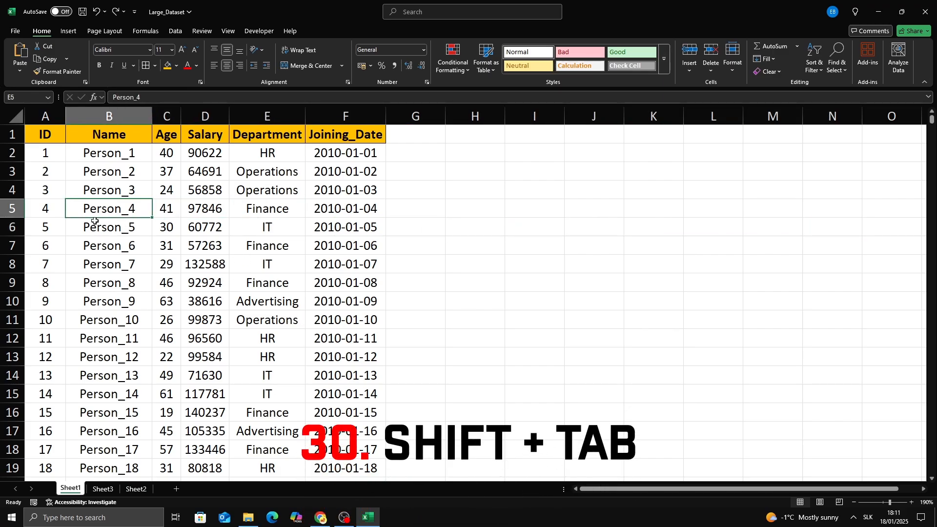
key("Tab")
key("Tab")
key("Tab")
key("Tab")
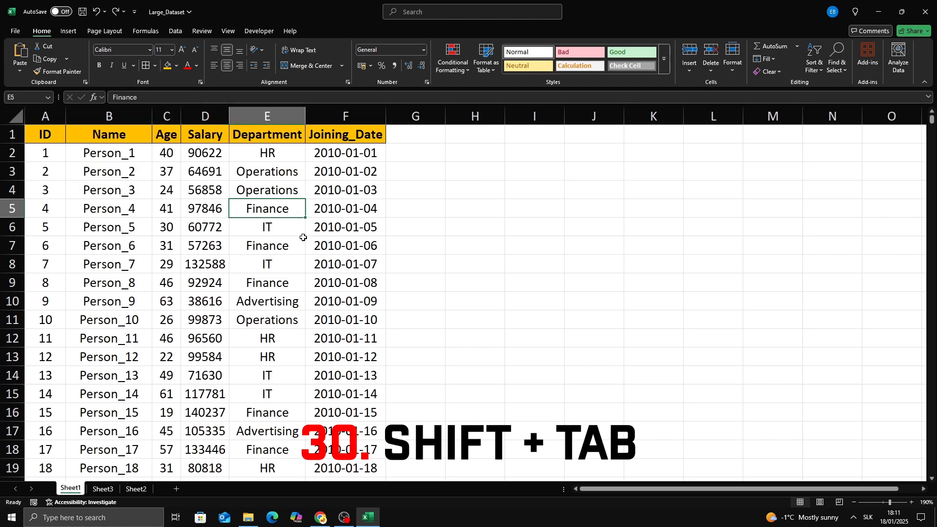
Step: Move the selection back from E5 to ID cell A5, and advance it again along the row
key("shift+Tab")
key("shift+Tab")
key("shift+Tab")
key("shift+Tab")
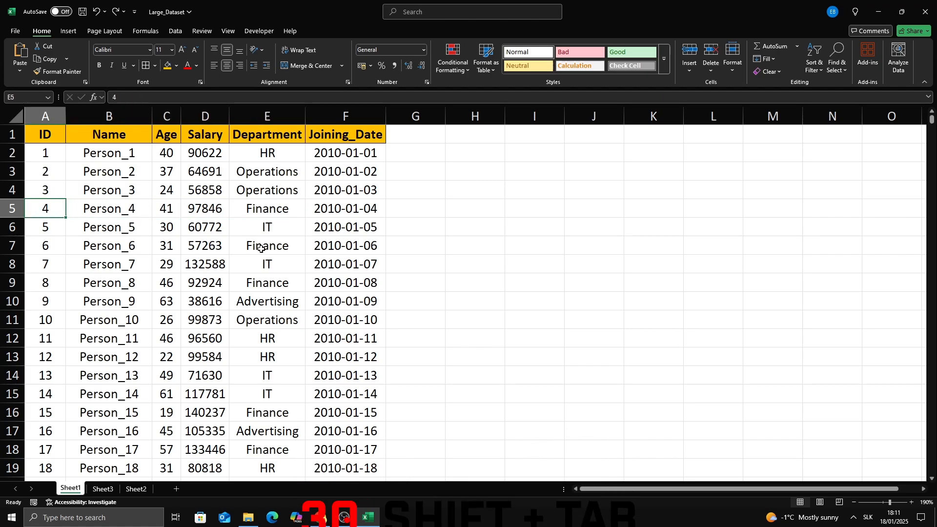
key("Tab")
key("Tab")
key("Tab")
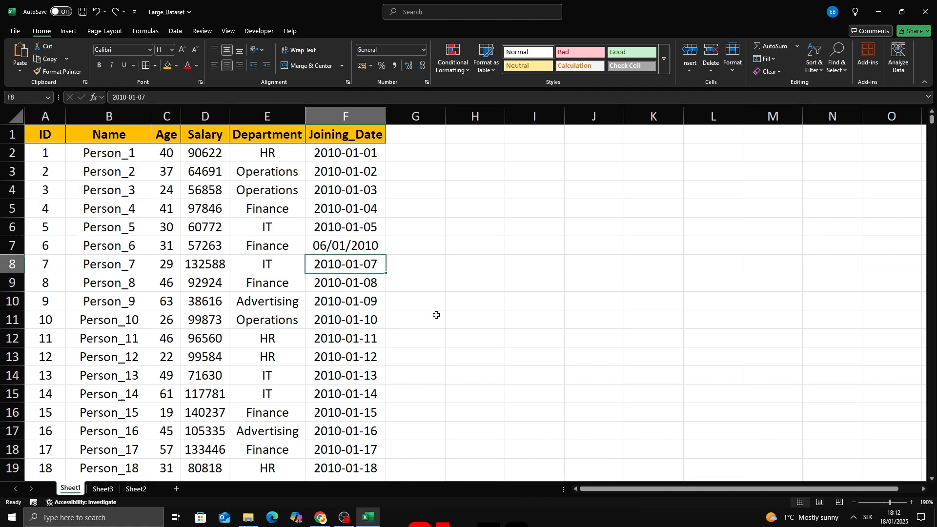
Step: Select joining date cell F8 and open it for in-cell editing
left_click(426, 305)
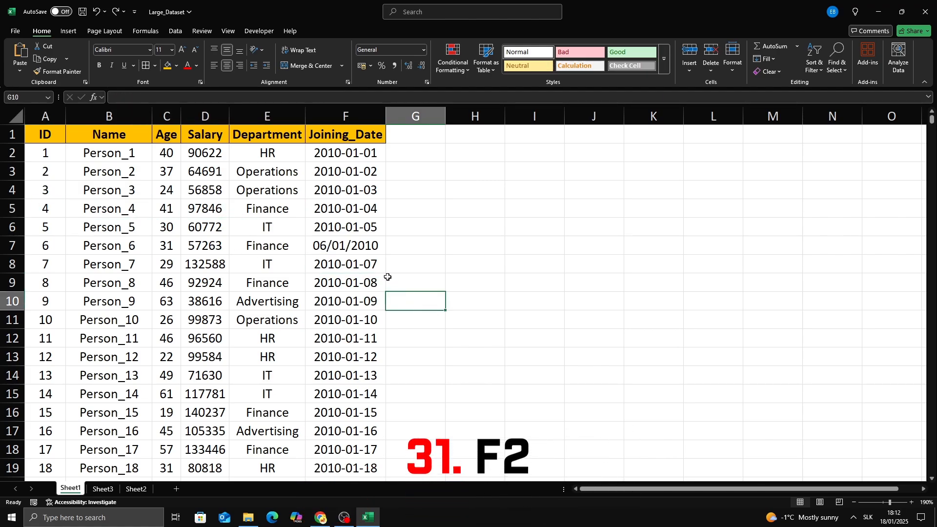
left_click(355, 264)
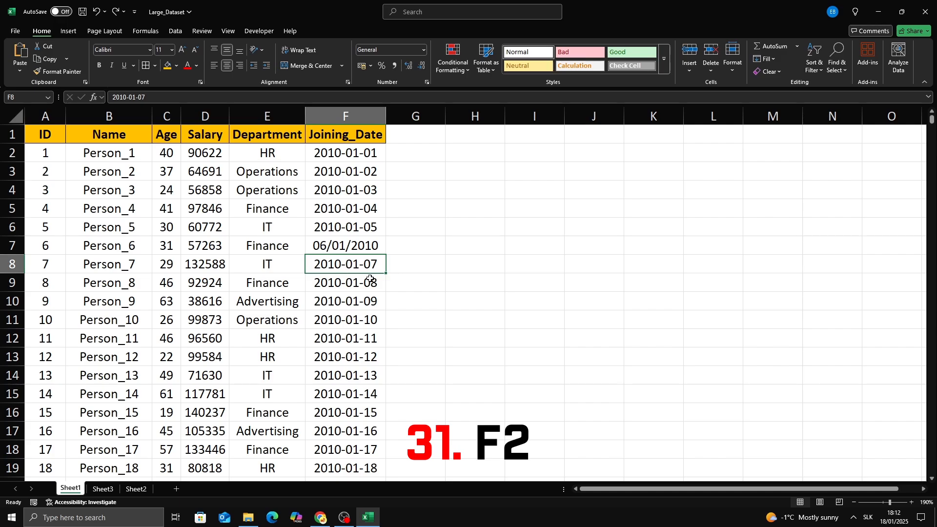
key("F2")
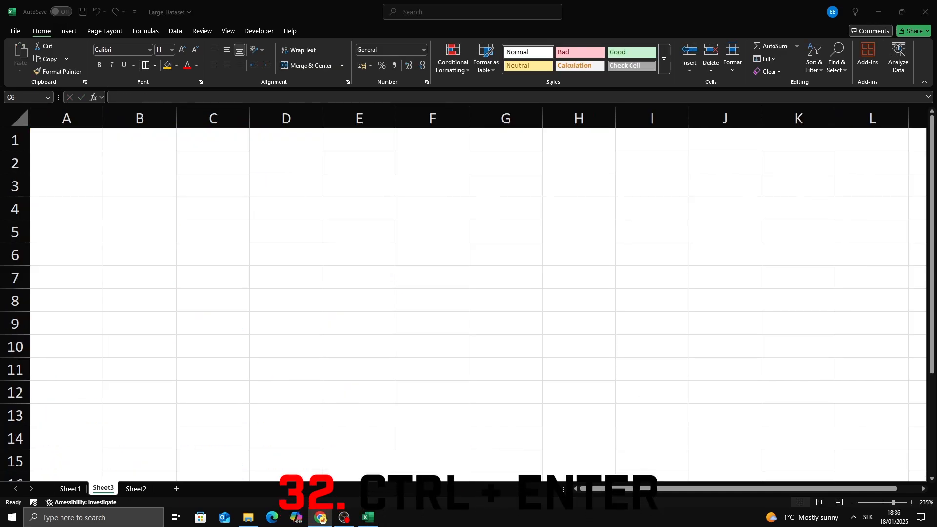
Step: Fill the whole range C4:H12 on Sheet3 with the text "excel" in a single entry
left_click(242, 206)
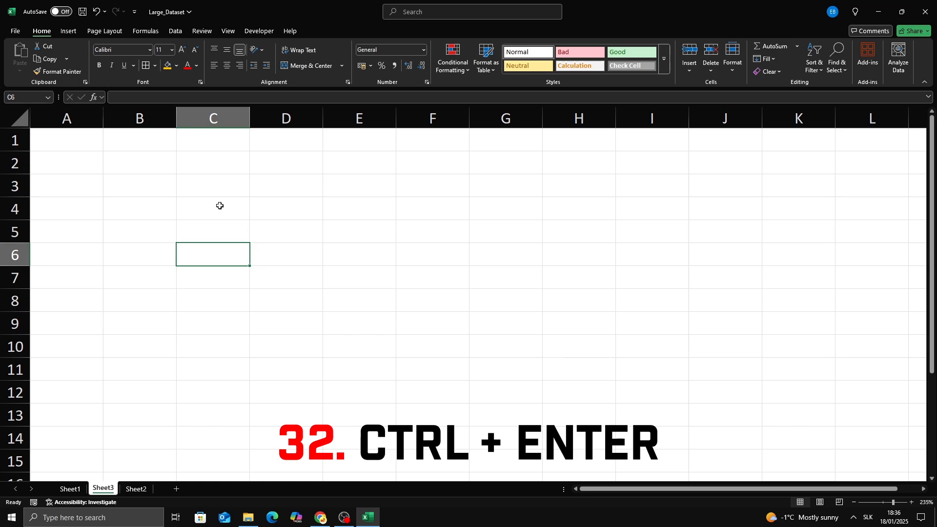
left_click(222, 207)
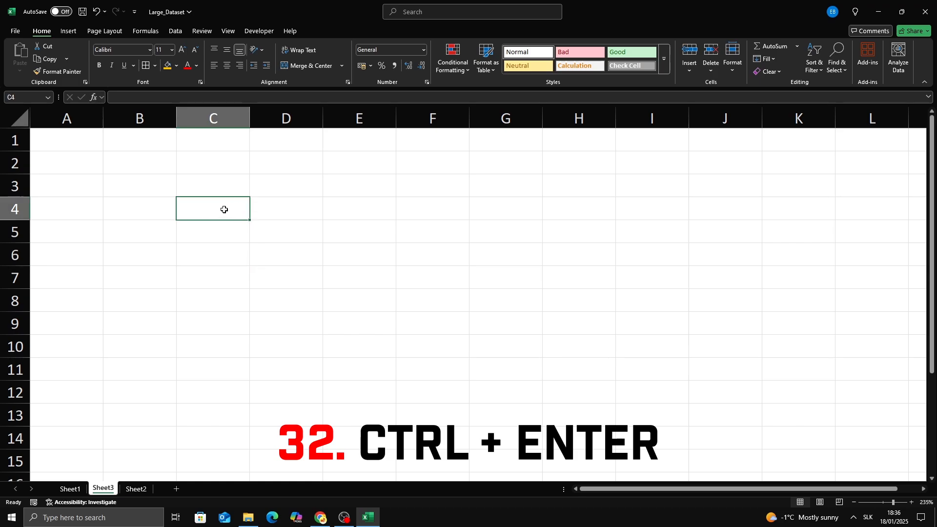
left_click_drag(224, 207, 555, 383)
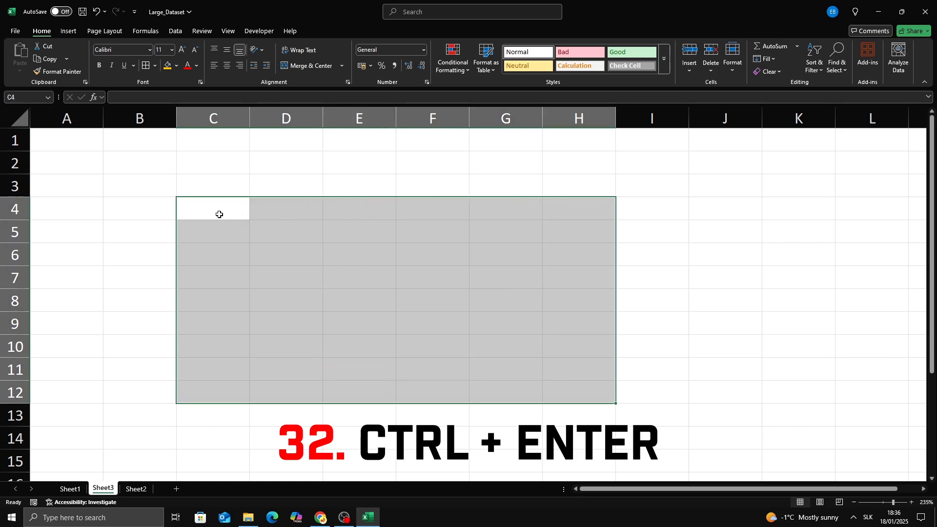
type("excel")
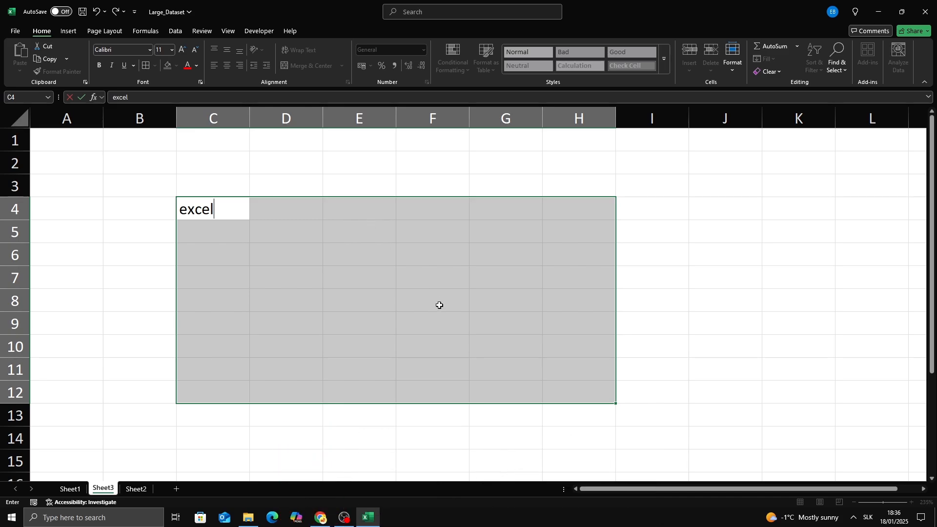
key("ctrl+Return")
left_click(717, 277)
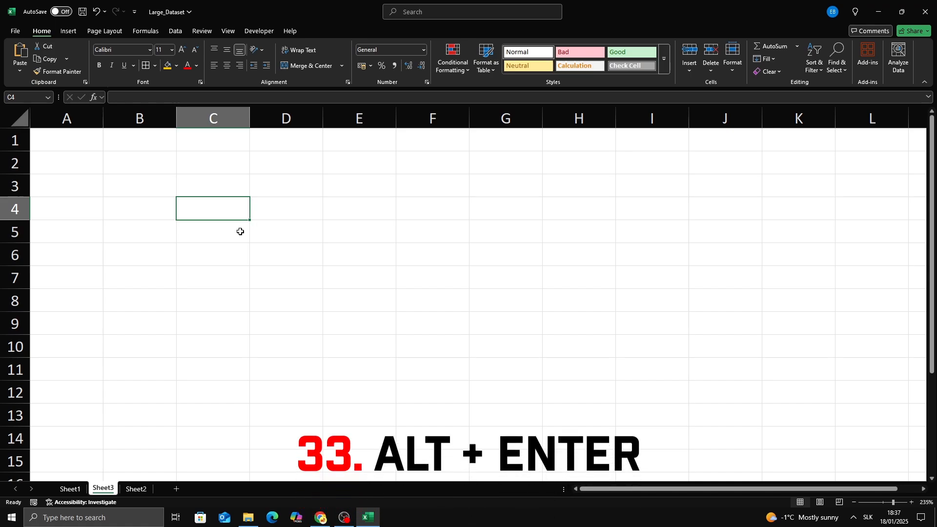
Step: Enter "excel" on two separate lines within cell C4, using a line break inside the cell
type("excel")
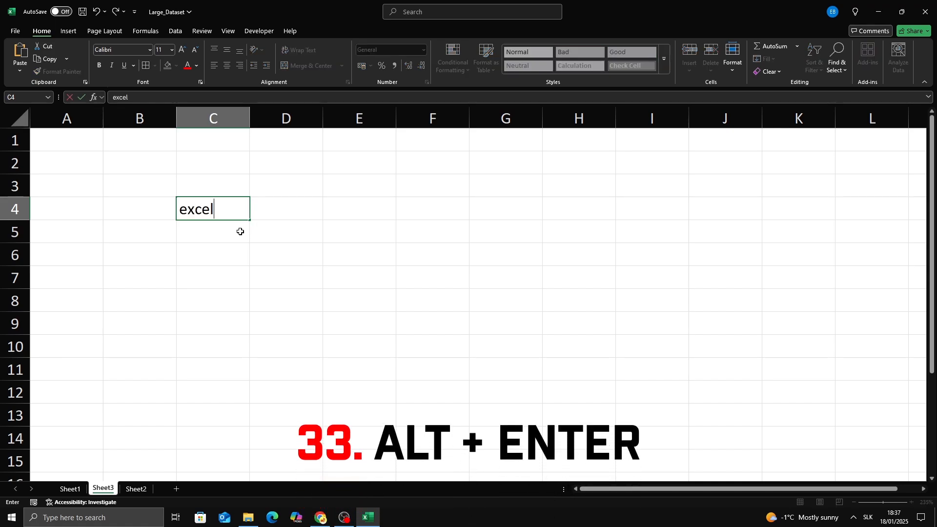
key("alt+Return")
type("excel")
key("Return")
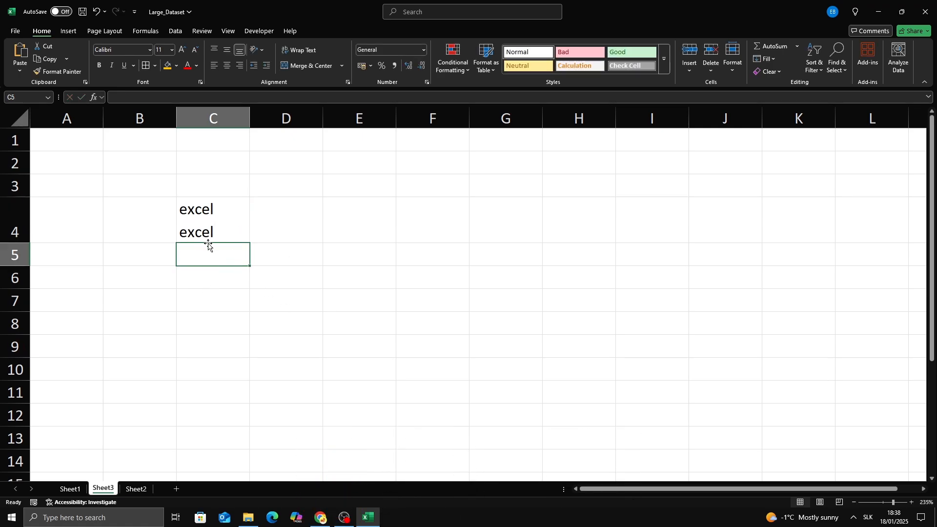
left_click(231, 231)
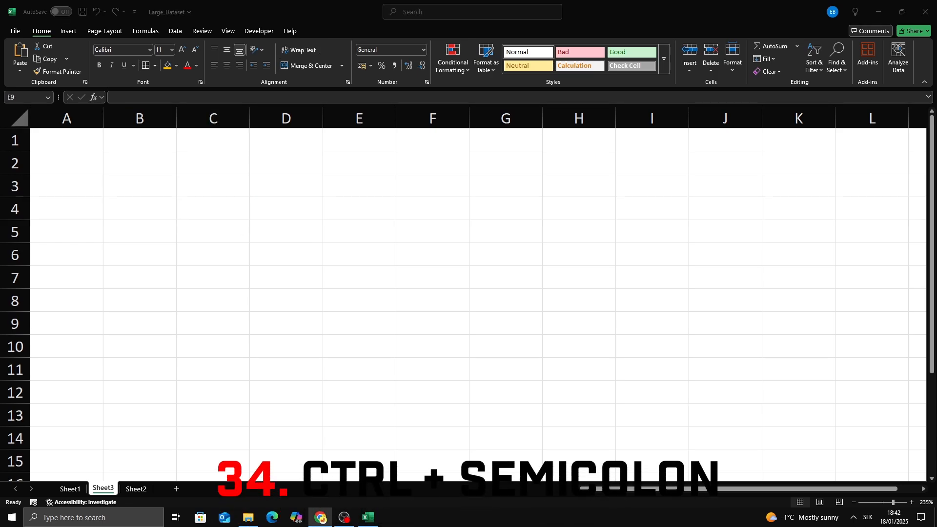
Step: Insert the current date, 18/01/2025, as a static value in cells D7 and D8
left_click(306, 280)
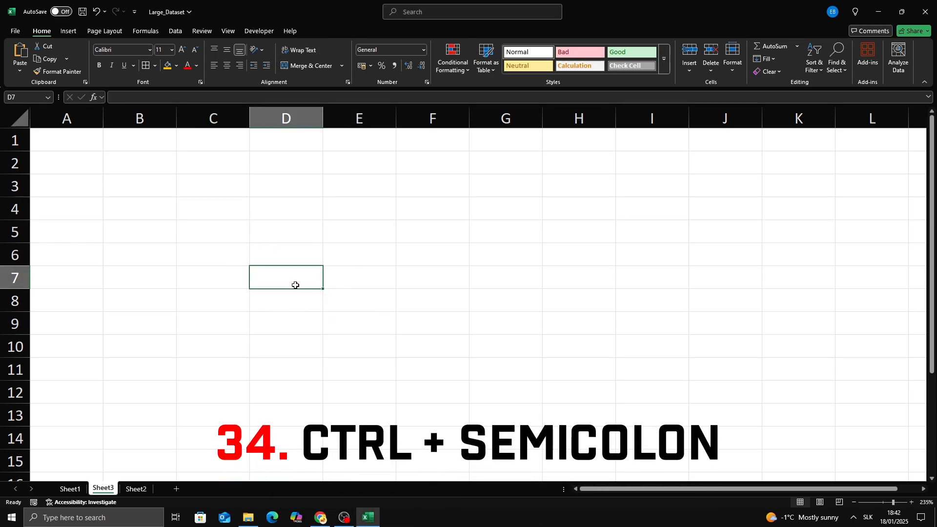
key("ctrl+semicolon")
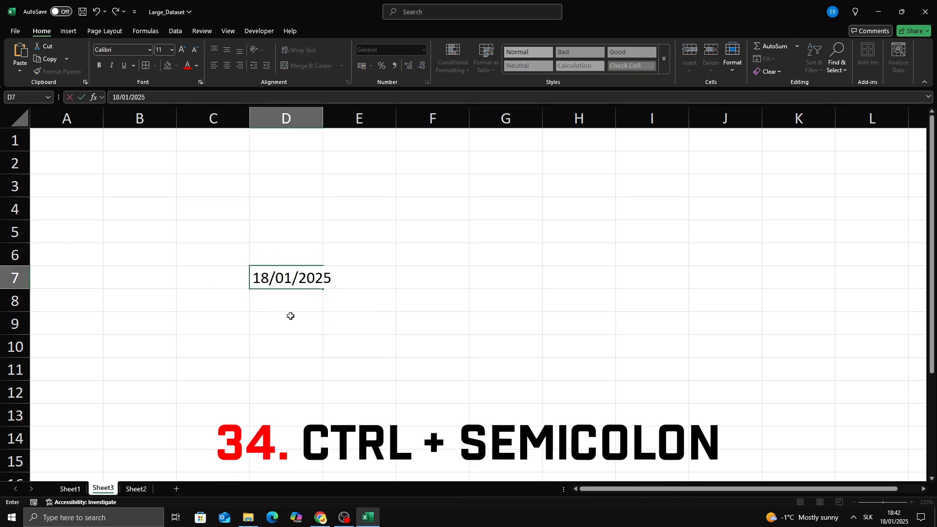
key("Return")
key("ctrl+semicolon")
key("Return")
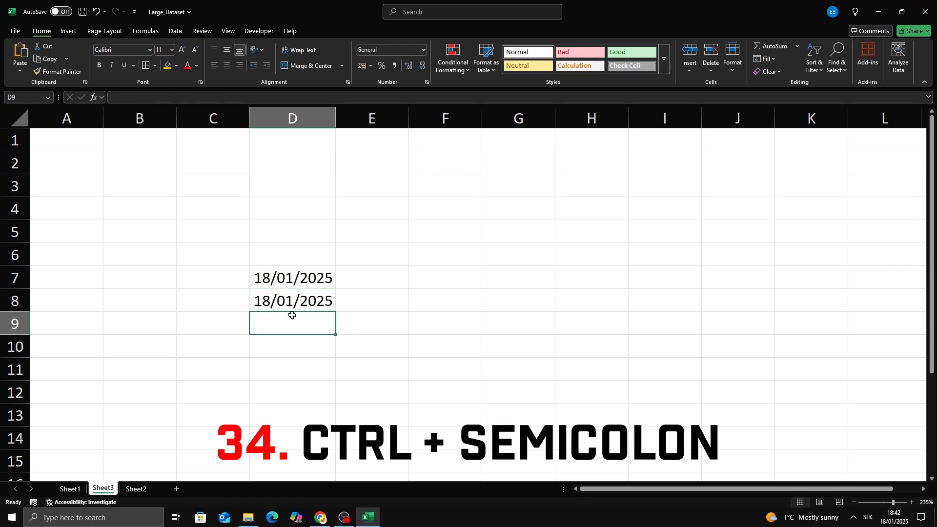
left_click(299, 286)
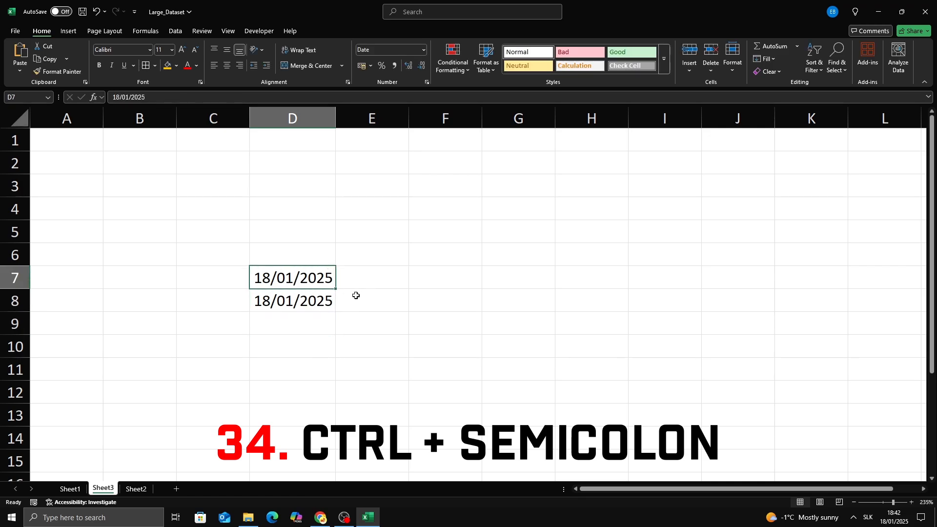
left_click(384, 281)
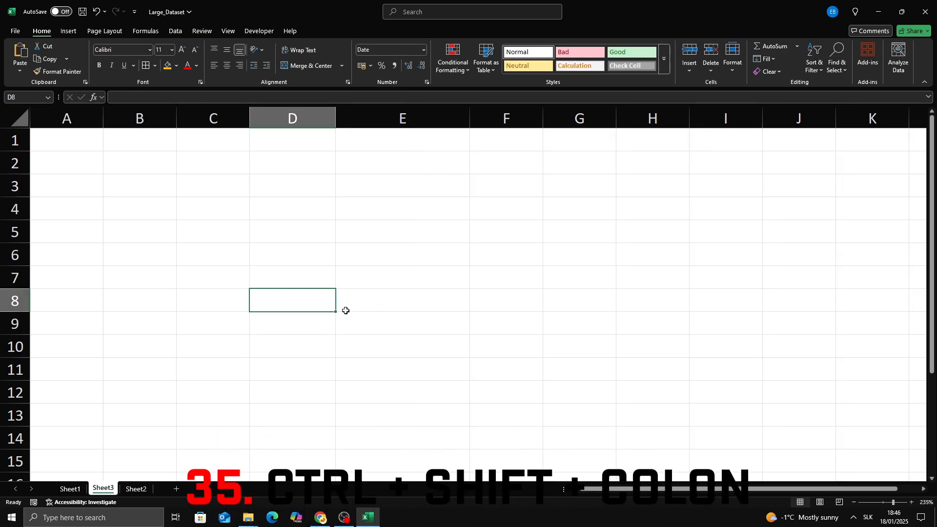
Step: Insert the current time, 18:46, as a static value in D8 and the current time in D9
key("ctrl+shift+colon")
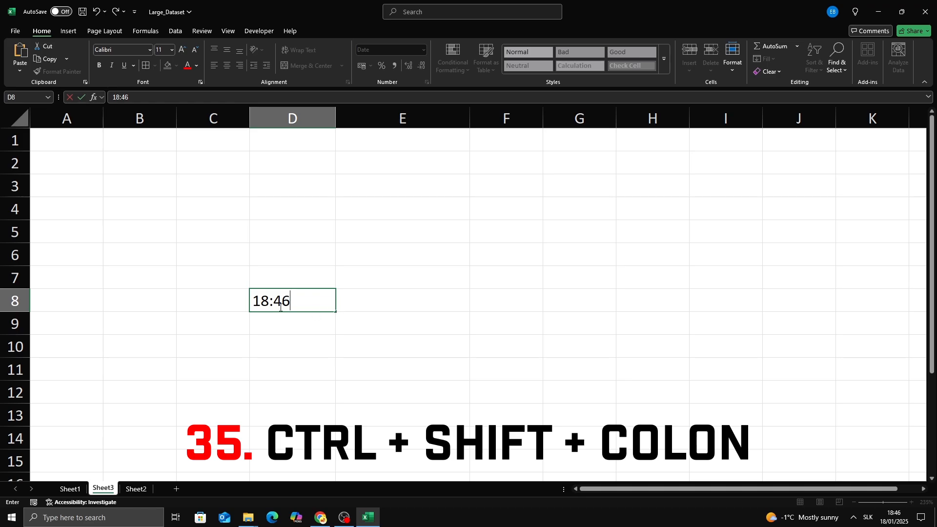
left_click(288, 330)
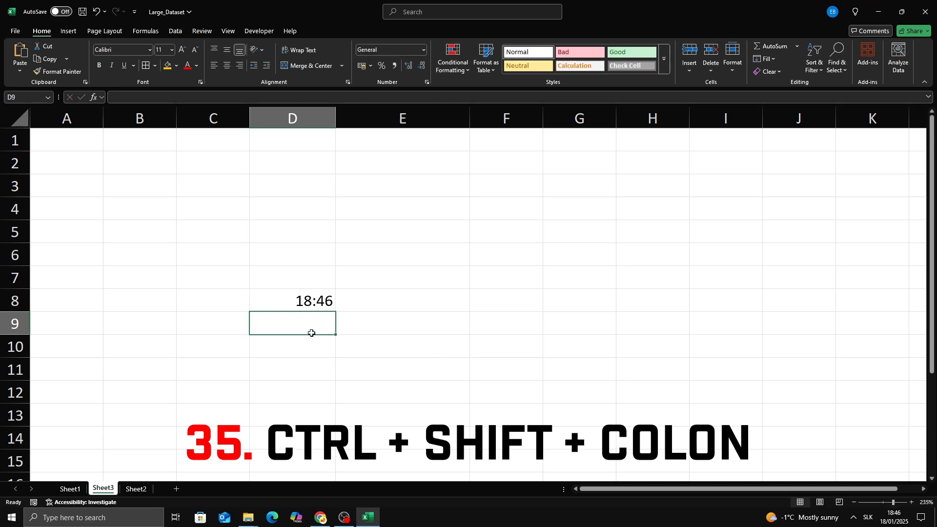
key("ctrl+shift+colon")
key("Return")
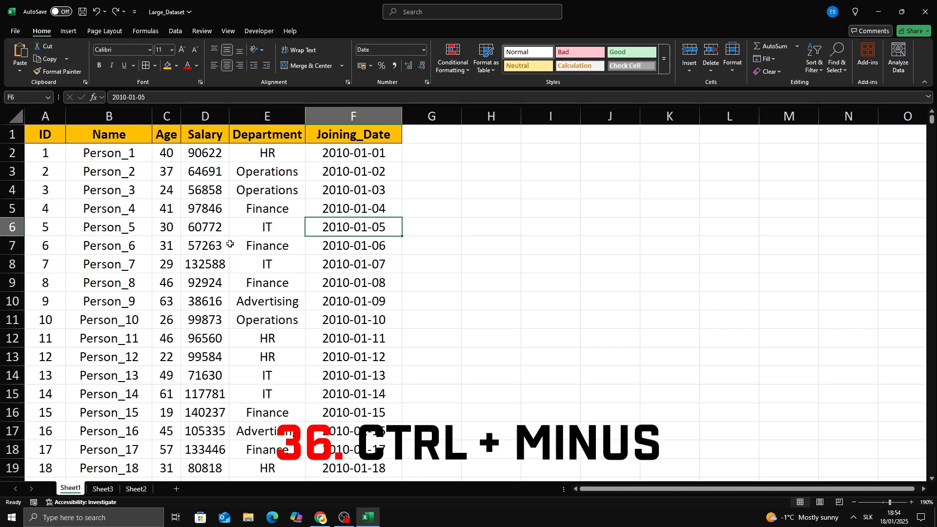
Step: Delete row 6 of the Sheet1 dataset three times in succession, removing the records with IDs 5, 6 and 7
left_click(21, 228)
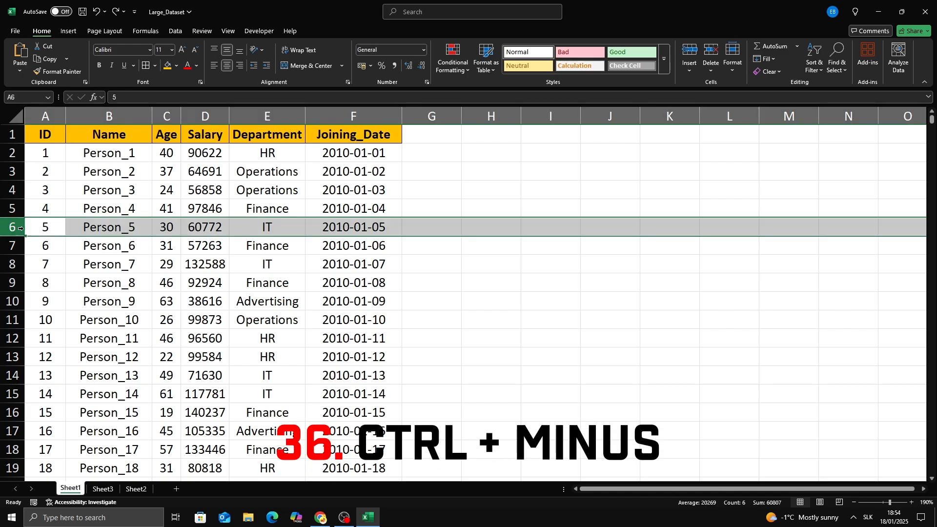
key("ctrl+minus")
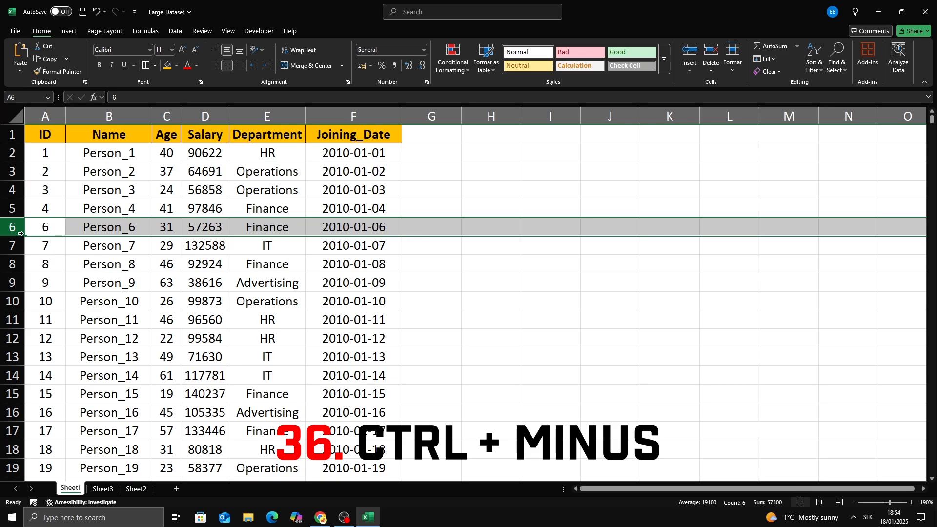
key("ctrl+minus")
key("ctrl+minus")
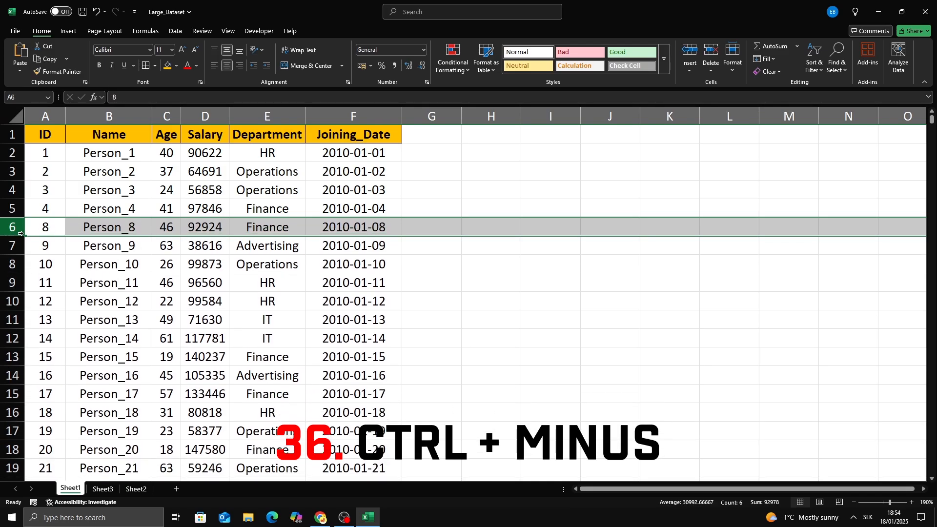
Step: Delete rows 6 to 11 together, removing the records with IDs 8 to 13
left_click_drag(20, 231, 23, 327)
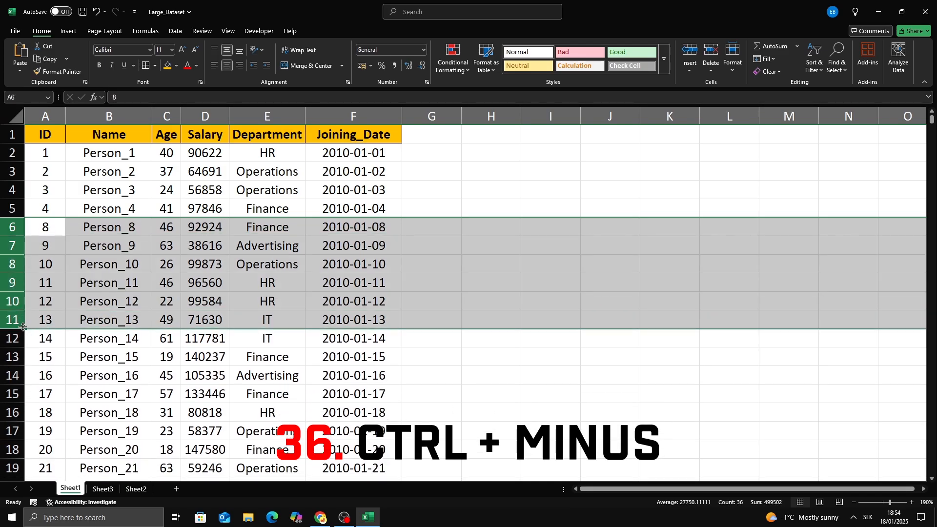
key("ctrl+minus")
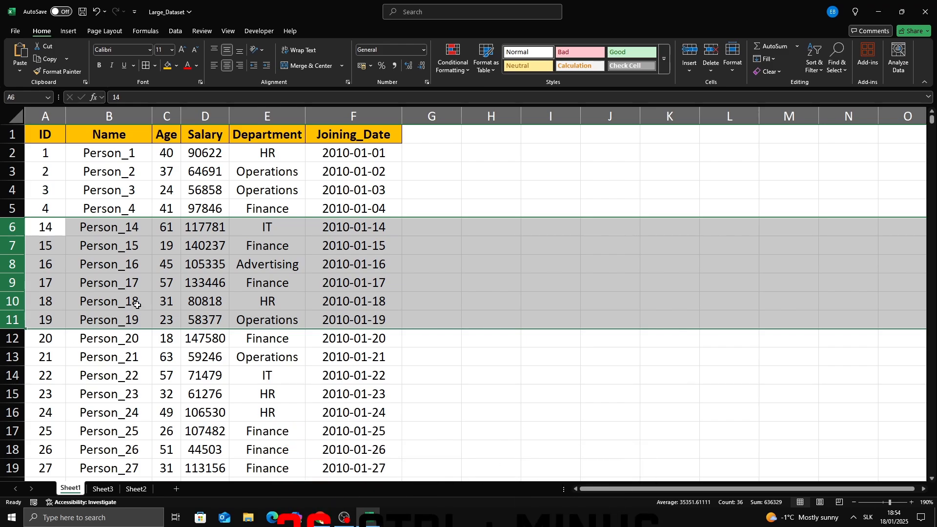
left_click(430, 359)
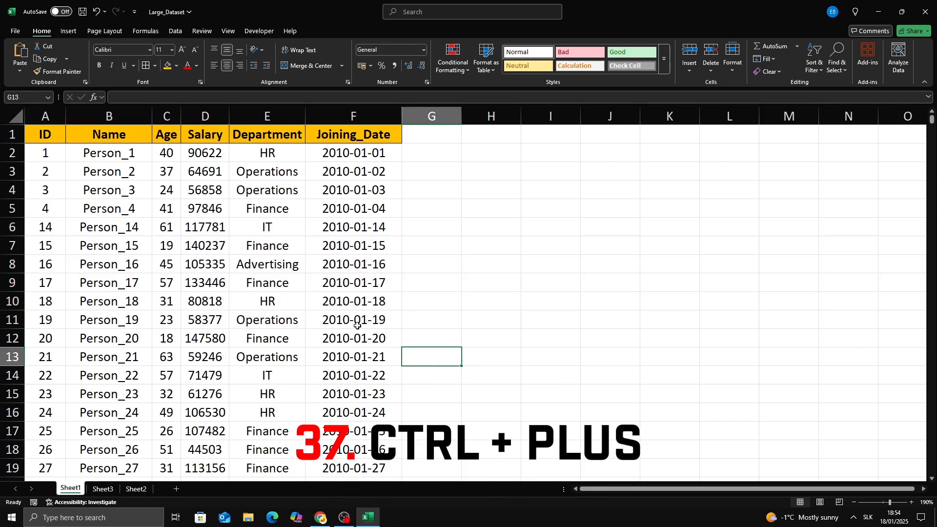
Step: Insert five blank rows at row 6, above the record with ID 14
left_click(12, 227)
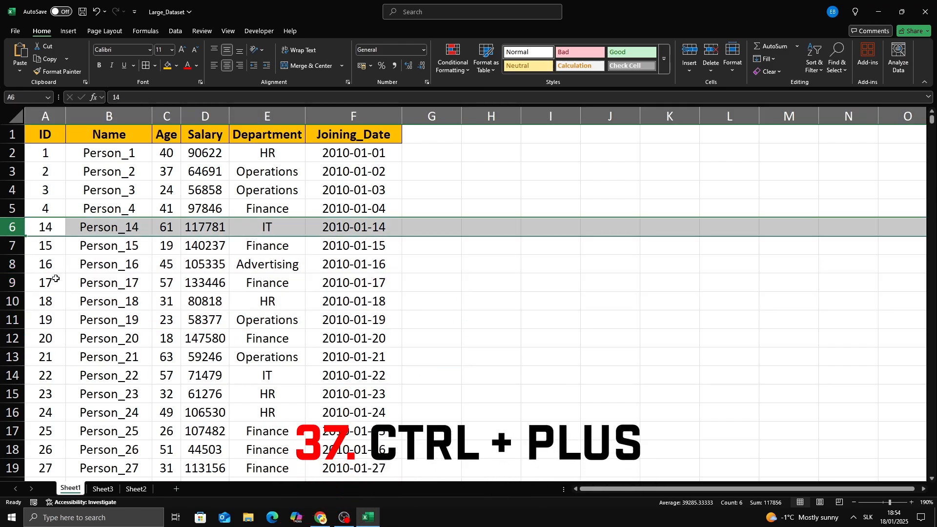
key("ctrl+plus")
key("ctrl+plus")
key("ctrl+plus")
key("ctrl+plus")
key("ctrl+plus")
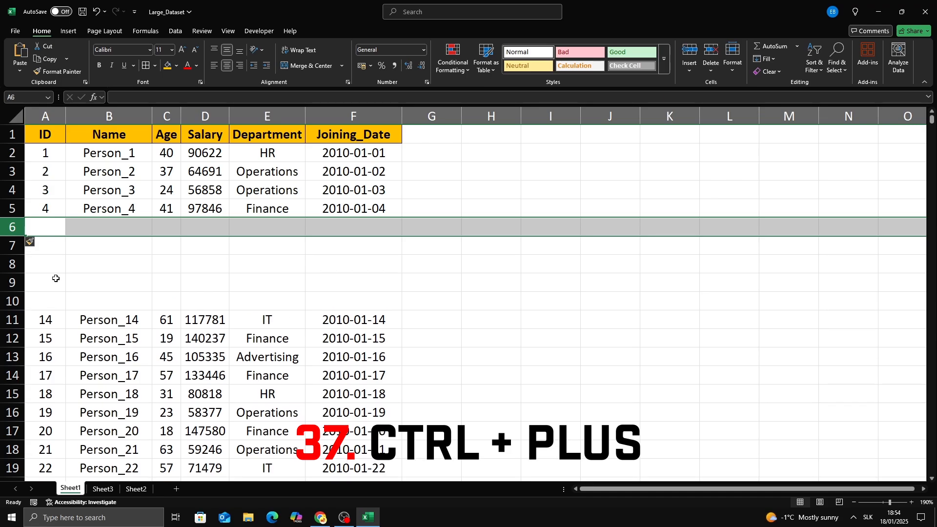
left_click(278, 258)
Step: Insert blank columns at column E, before the Department column
left_click(253, 116)
key("ctrl+plus")
key("ctrl+plus")
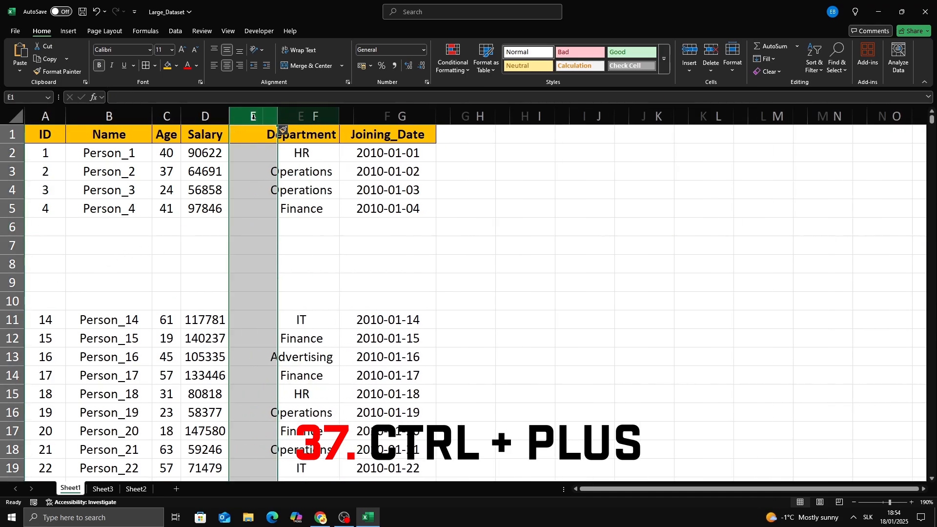
key("ctrl+plus")
left_click(402, 242)
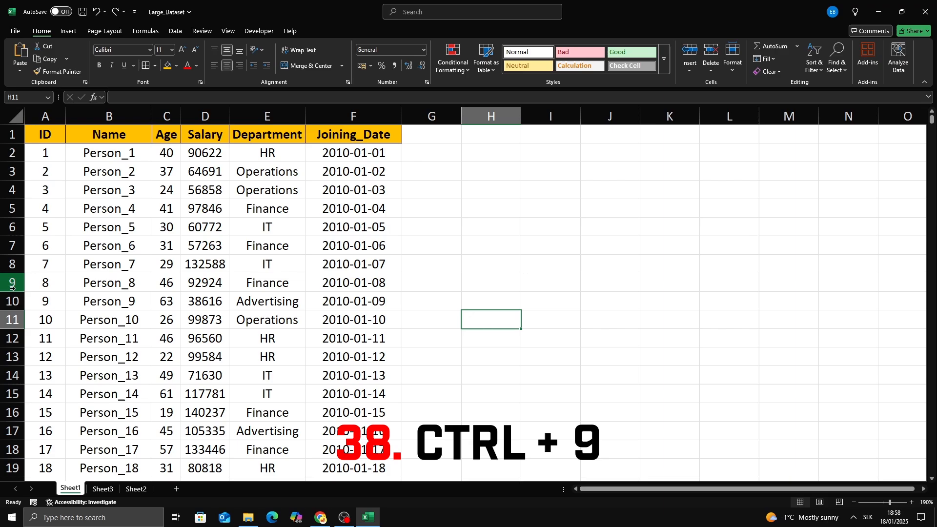
Step: Hide row 9 of the Sheet1 dataset and undo the hiding, trying this twice
left_click(12, 283)
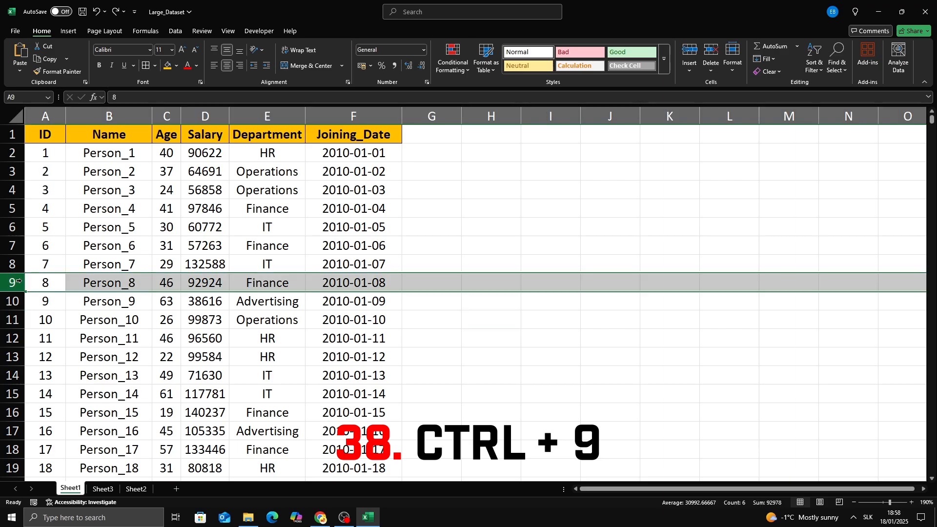
key("ctrl+9")
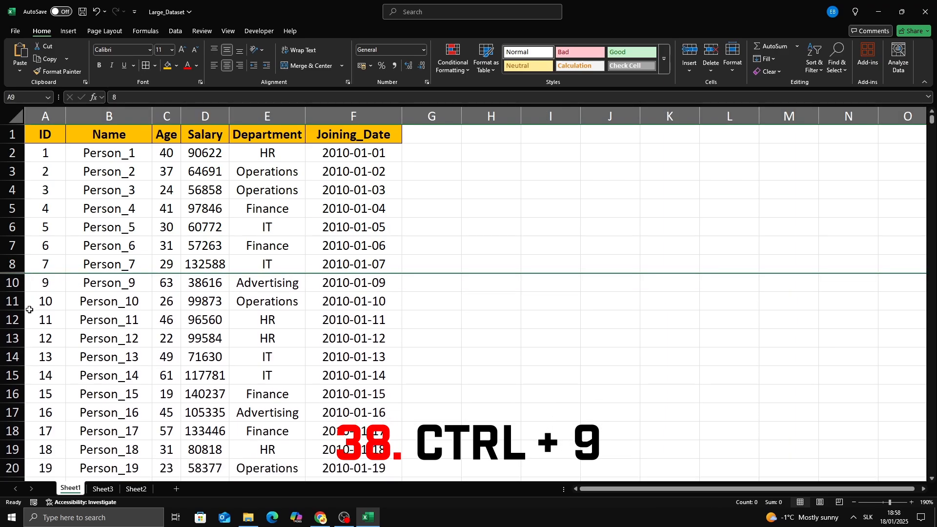
key("ctrl+z")
key("ctrl+9")
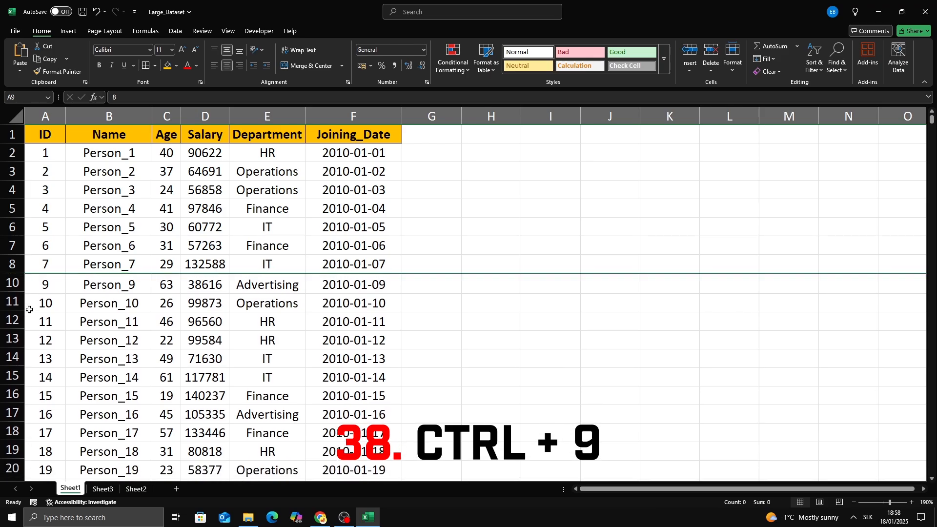
key("ctrl+z")
left_click(29, 309)
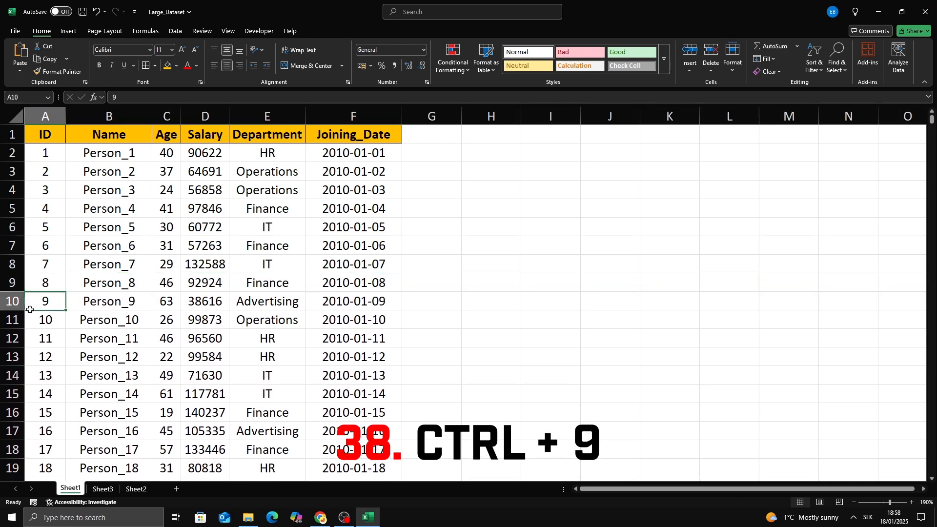
Step: Hide rows 4 to 15 of the dataset and unhide them again
left_click_drag(13, 190, 19, 395)
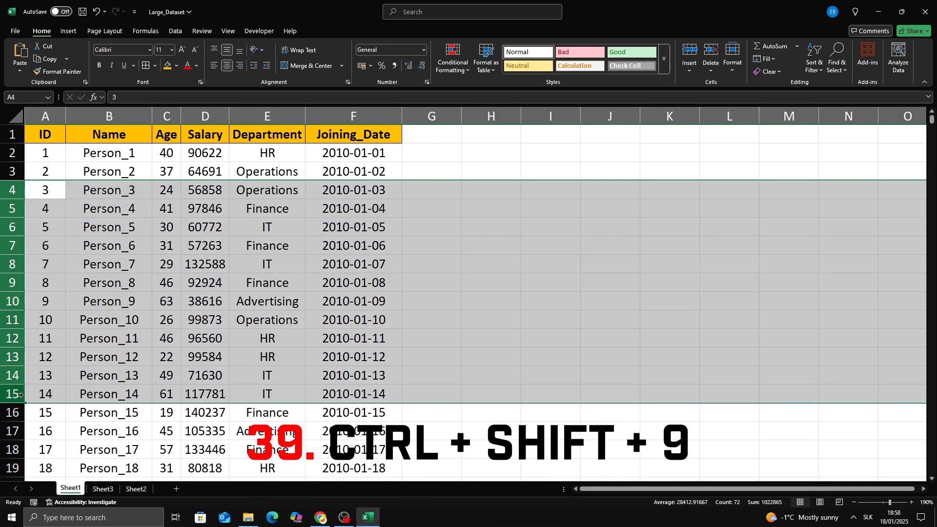
key("ctrl+9")
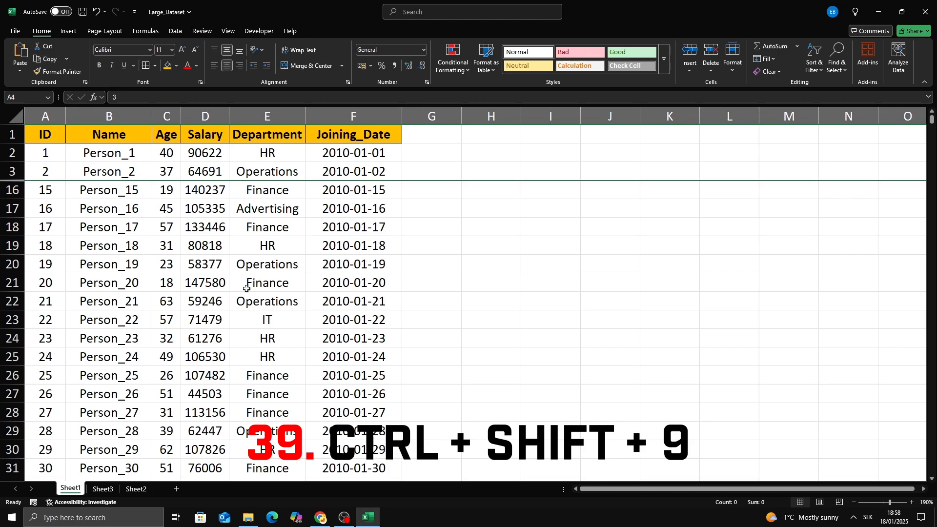
key("ctrl+shift+9")
left_click(495, 319)
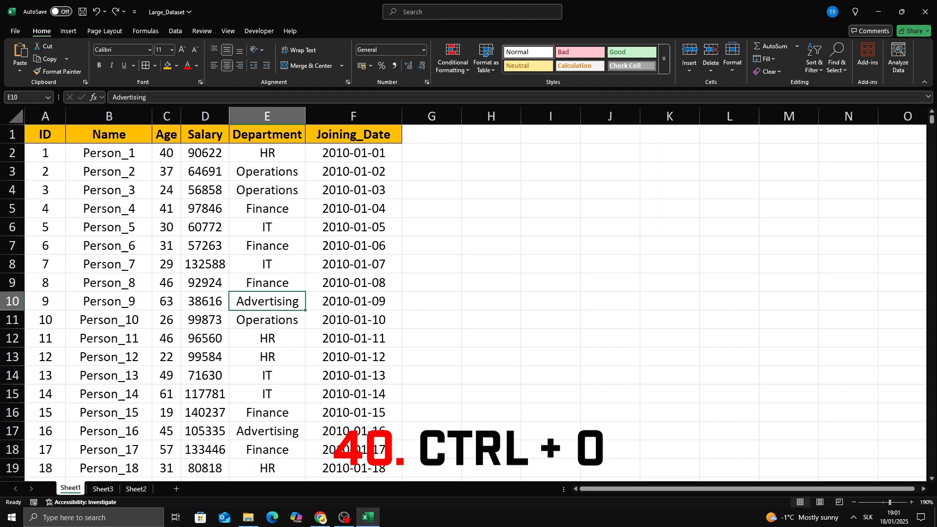
Step: Hide the Salary column (column D) and undo the hiding
left_click(207, 120)
key("ctrl+0")
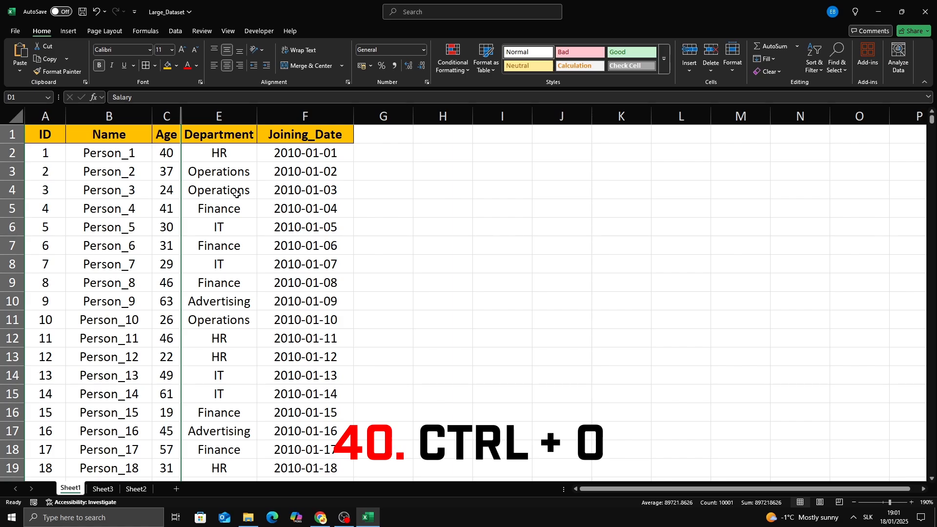
key("ctrl+z")
left_click(299, 225)
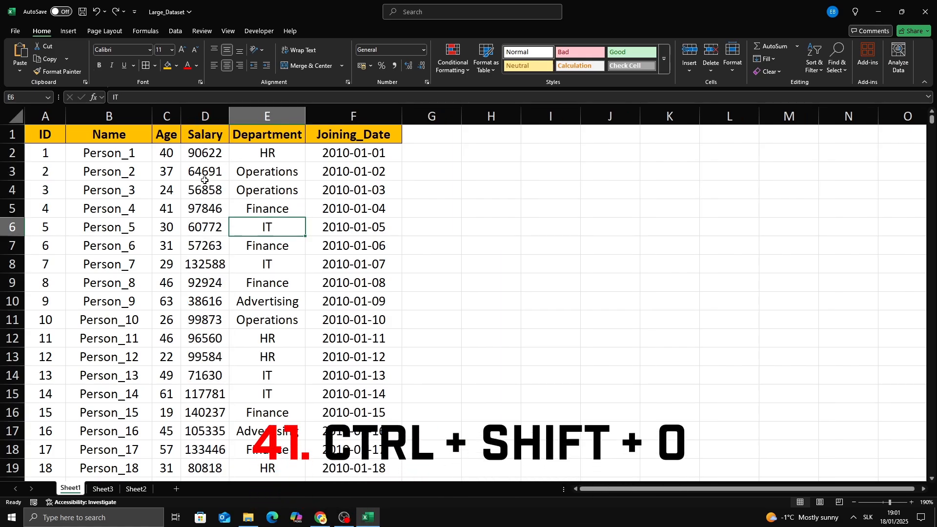
Step: Hide columns B to J together
left_click_drag(108, 117, 597, 113)
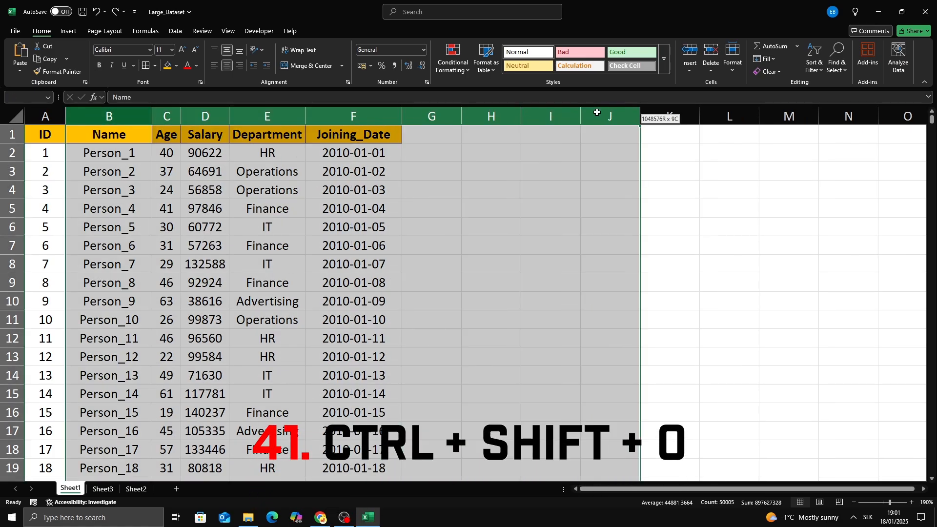
key("ctrl+0")
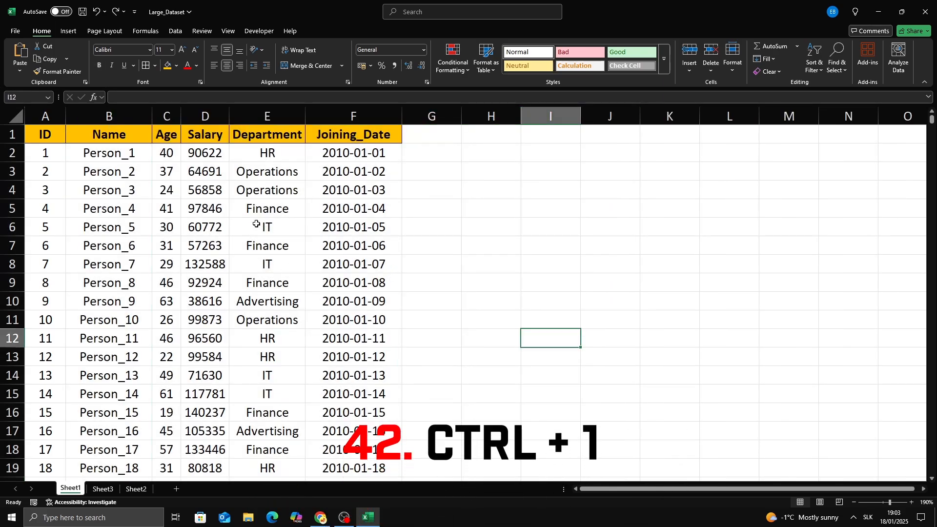
Step: Open Format Cells for cell E3, look through the number and alignment settings, and choose the Bold font style
left_click(266, 172)
key("ctrl+1")
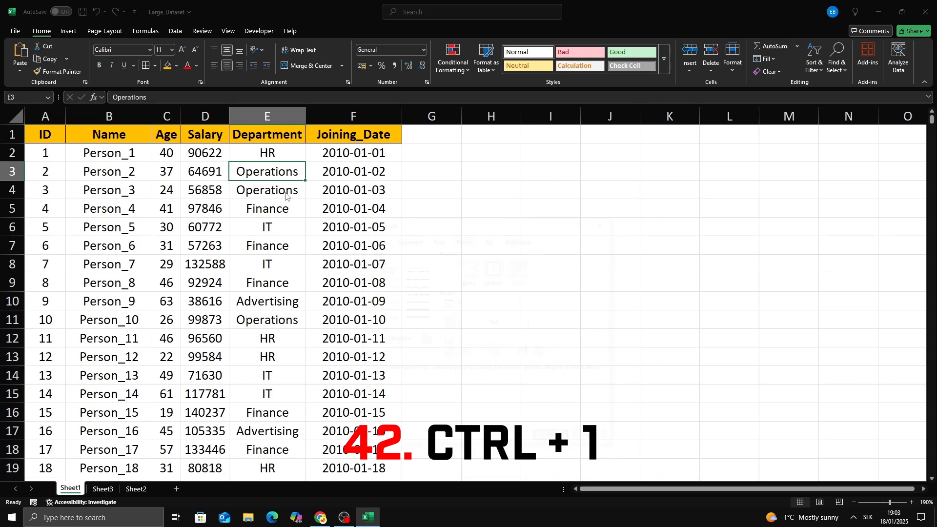
left_click(438, 239)
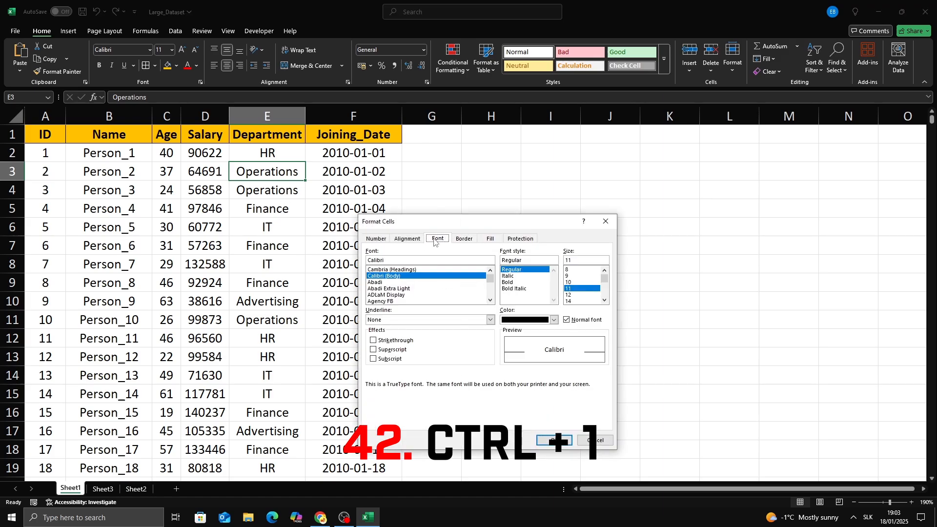
left_click(387, 241)
left_click(408, 241)
left_click(438, 239)
left_click(505, 284)
Step: Give cell E3 an outline border and apply the cell formatting
left_click(472, 240)
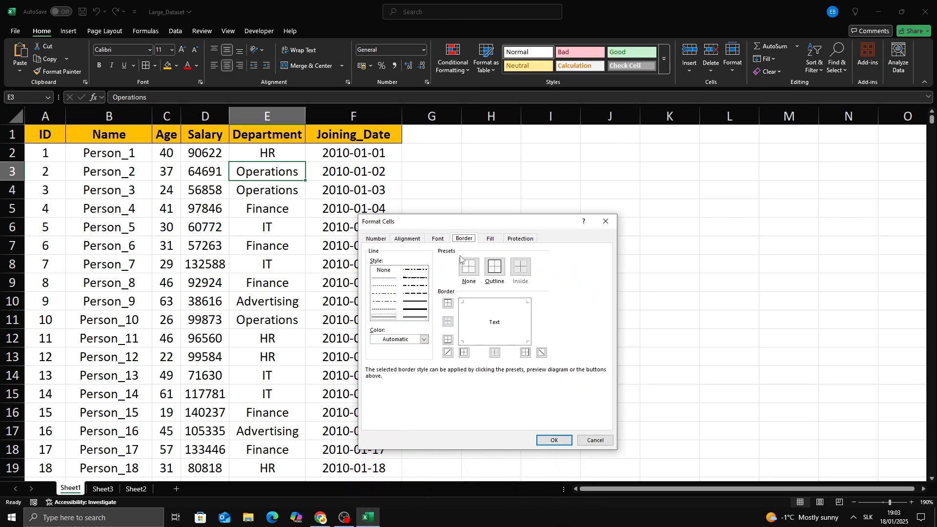
left_click(495, 267)
left_click(547, 437)
left_click(524, 338)
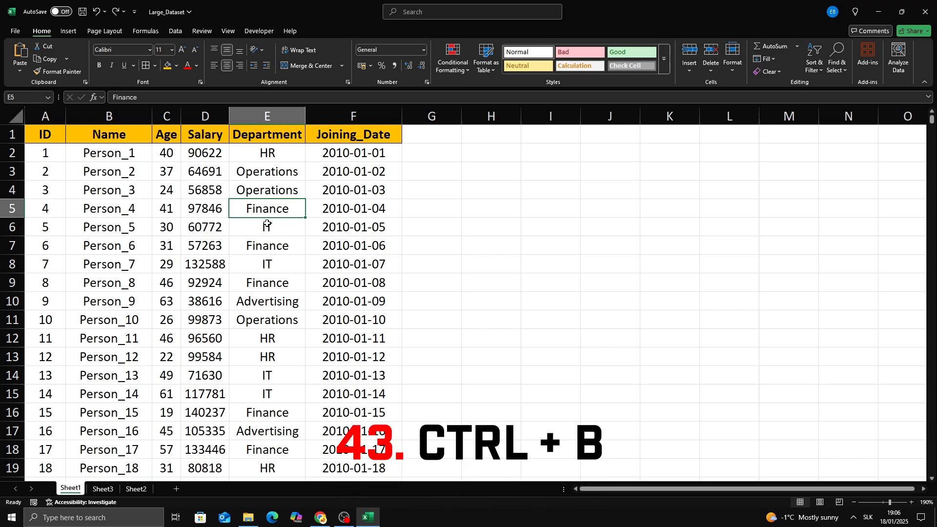
Step: Make cell E5 and the range B3:F16 bold, and remove the bold formatting from the range again
key("ctrl+b")
left_click(117, 171)
left_click_drag(117, 171, 386, 410)
key("ctrl+b")
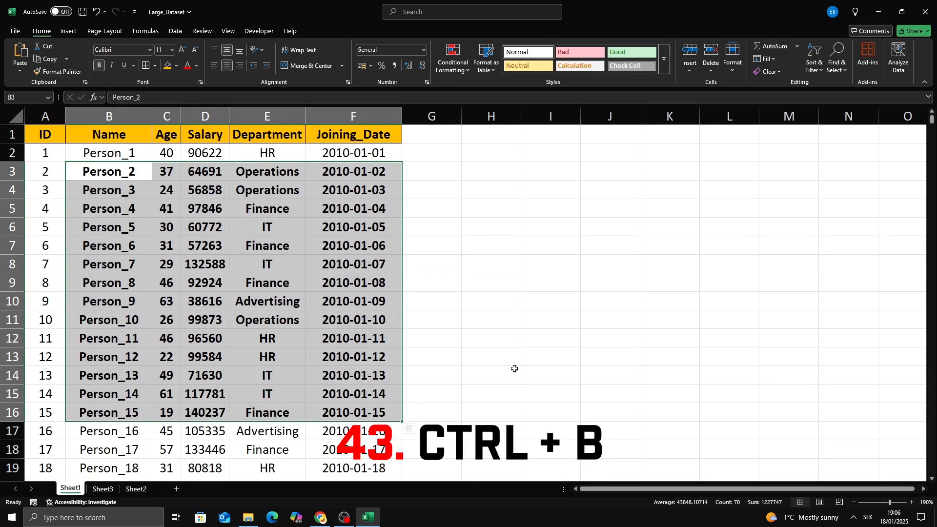
left_click(508, 359)
left_click_drag(114, 174, 386, 412)
key("ctrl+b")
left_click(479, 362)
Step: Italicize the range B4:F16 and undo the italic formatting
left_click_drag(113, 194, 325, 408)
key("ctrl+i")
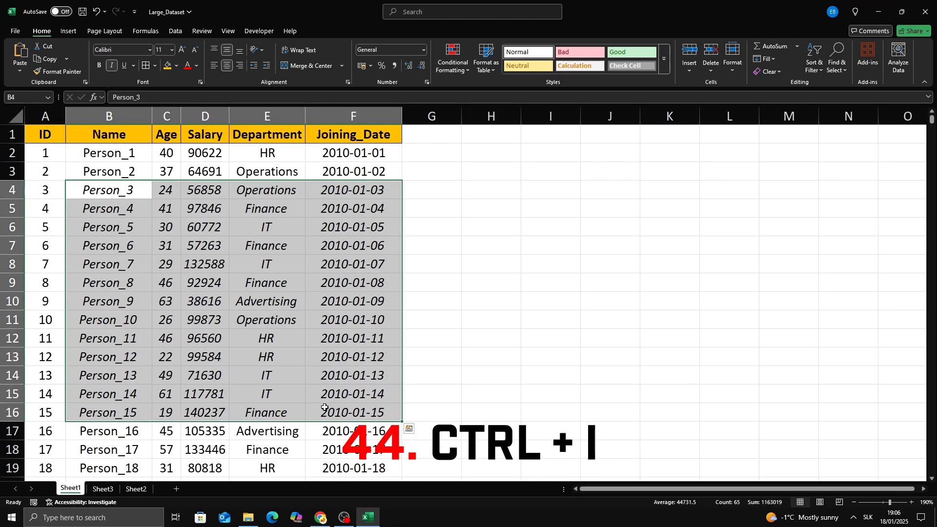
left_click(603, 430)
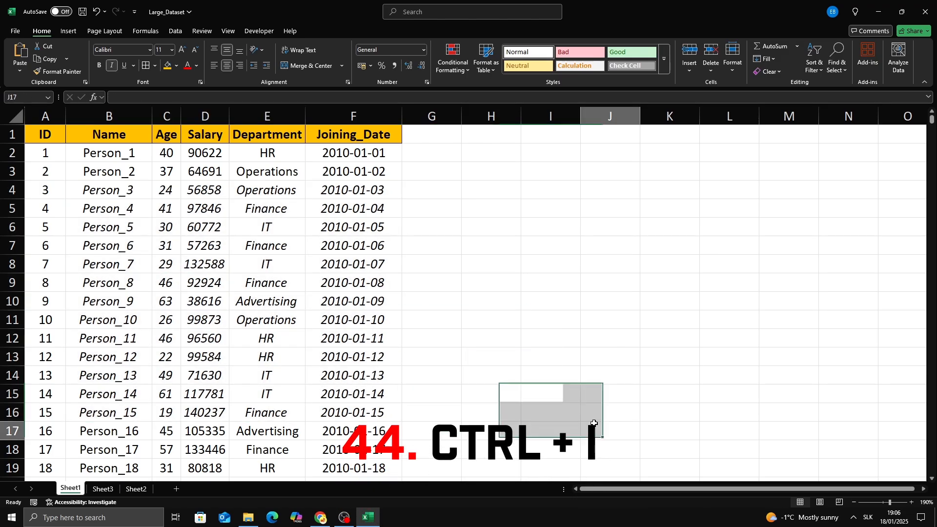
key("ctrl+z")
left_click(491, 338)
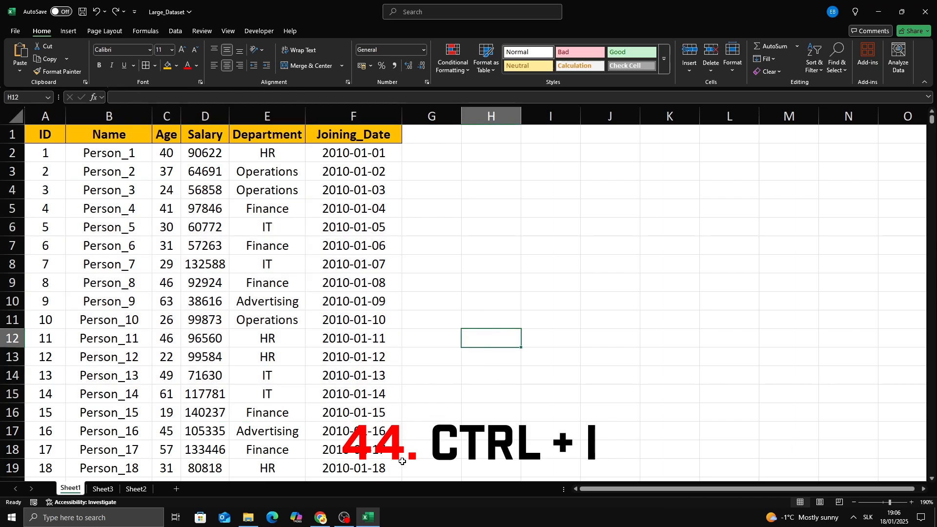
Step: Underline the range B4:F17 and remove the underline from the same range again
left_click_drag(68, 190, 390, 430)
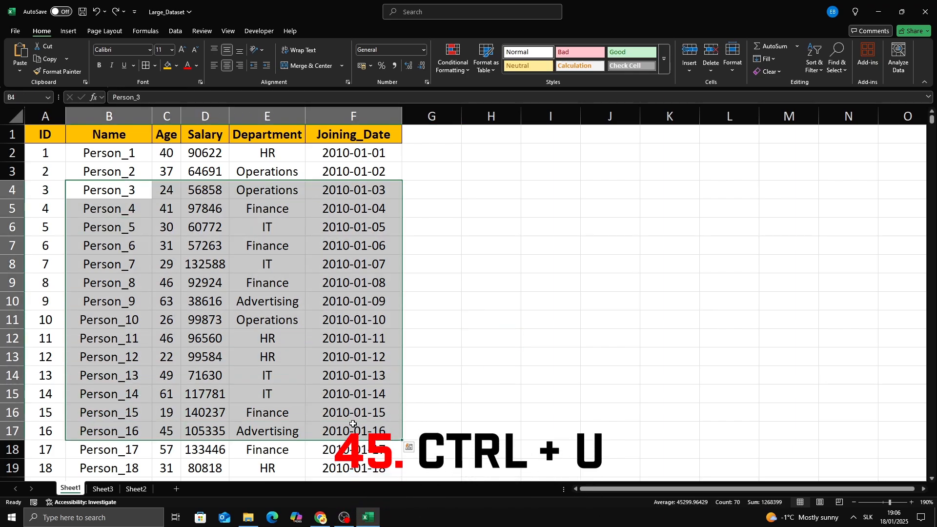
key("ctrl+u")
left_click(510, 390)
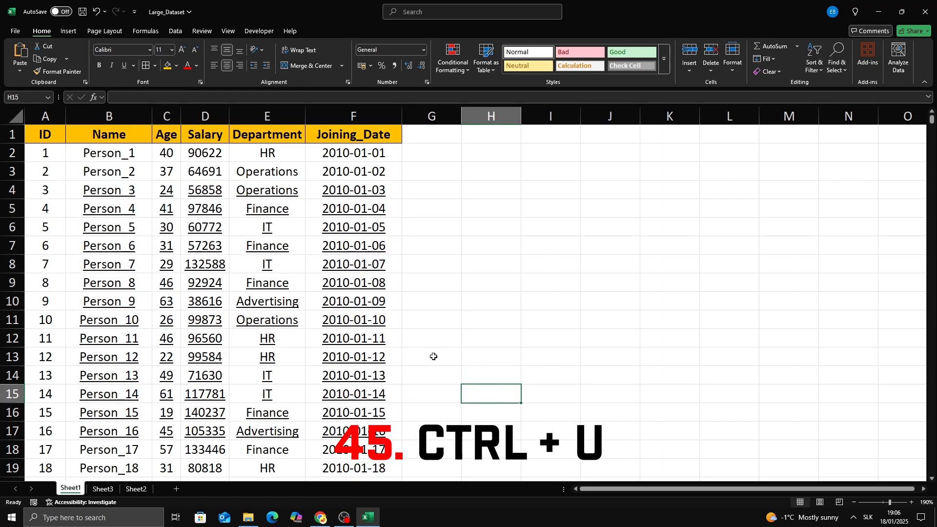
key("ctrl+u")
key("ctrl+u")
left_click_drag(117, 190, 348, 424)
key("ctrl+u")
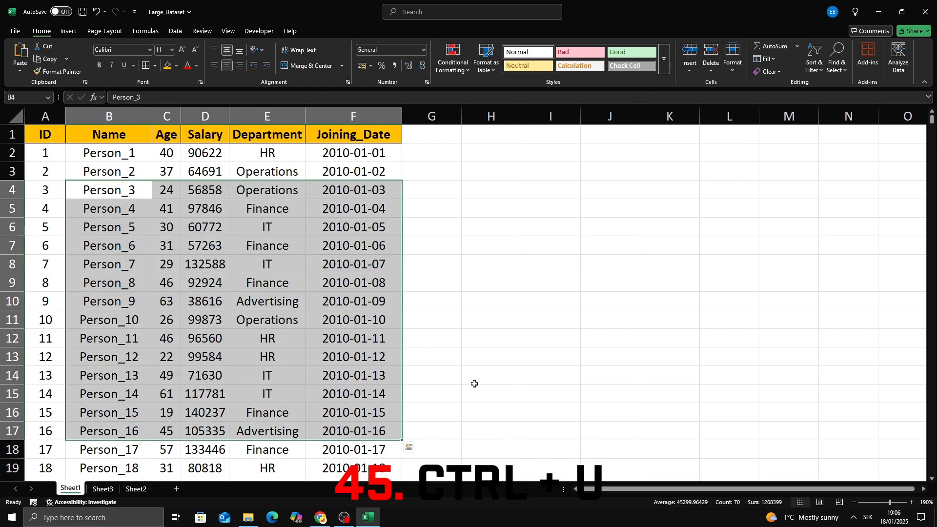
left_click(475, 382)
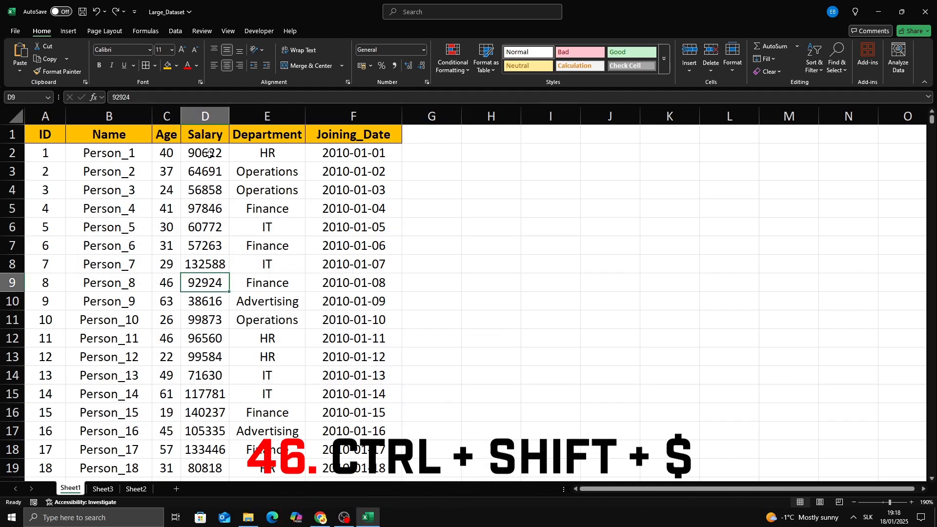
Step: Apply the Currency format to the first three salaries in D2:D4
left_click(203, 156)
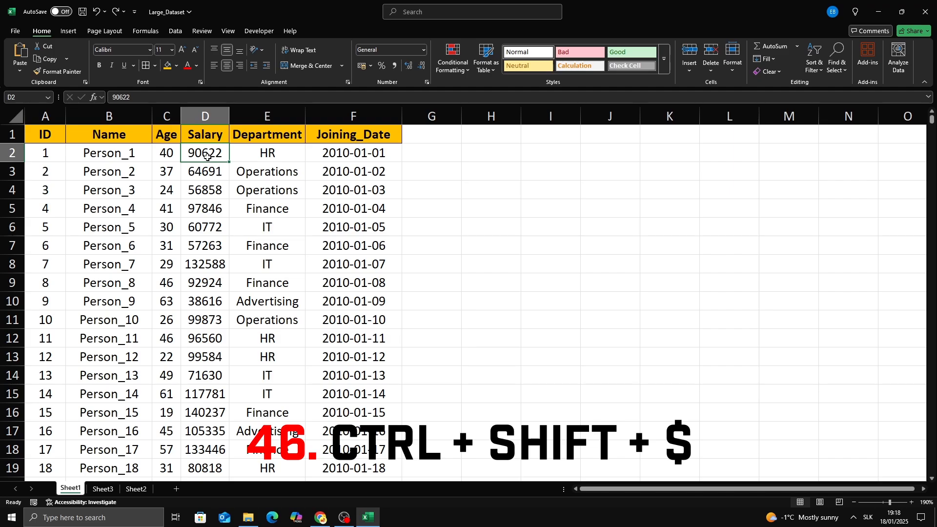
left_click_drag(207, 156, 208, 190)
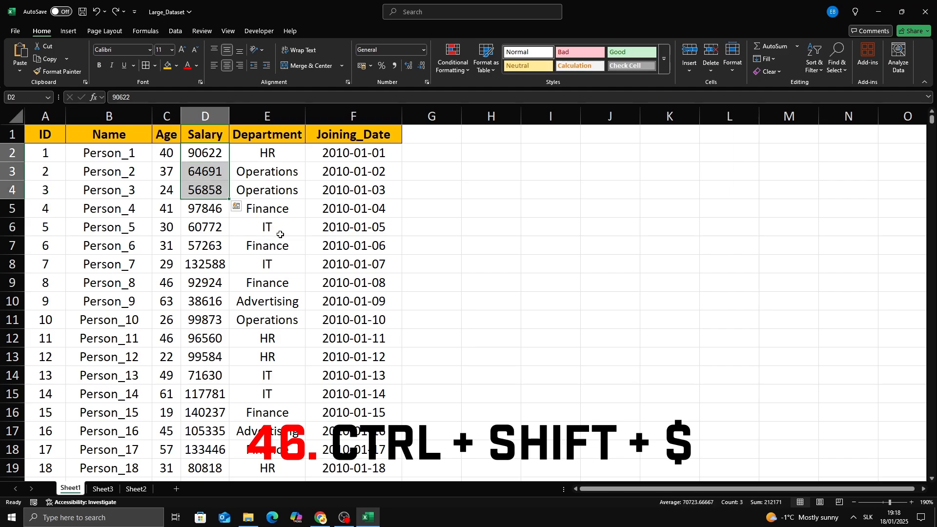
key("ctrl+shift+4")
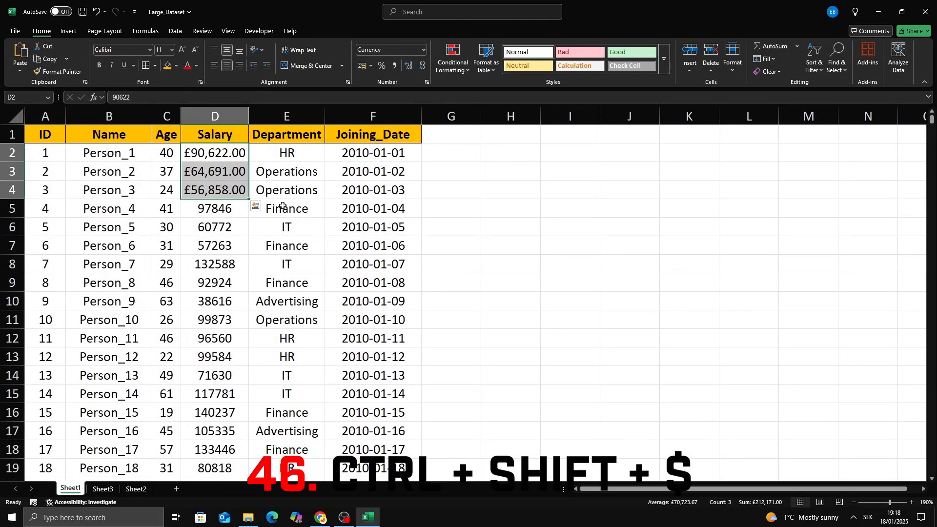
left_click(226, 183)
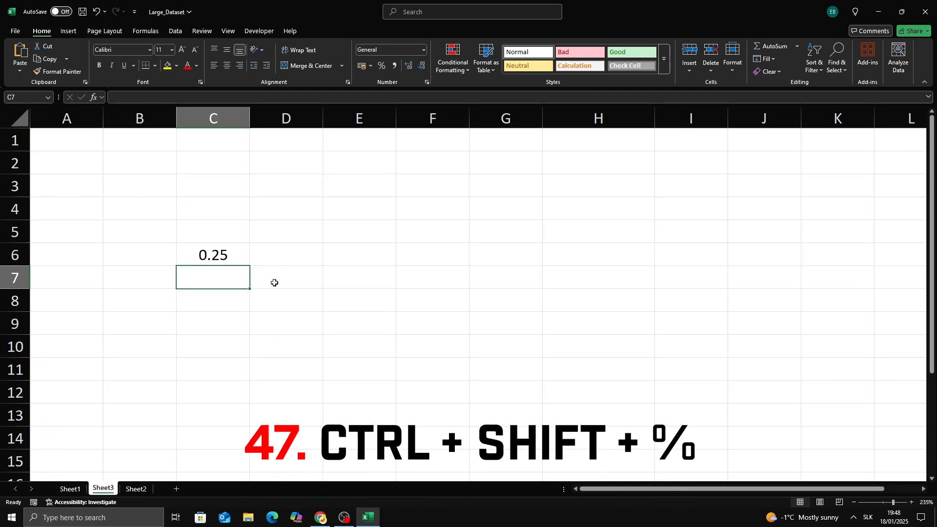
Step: Format cell C6 on Sheet3 as a percentage
left_click(274, 282)
left_click(225, 258)
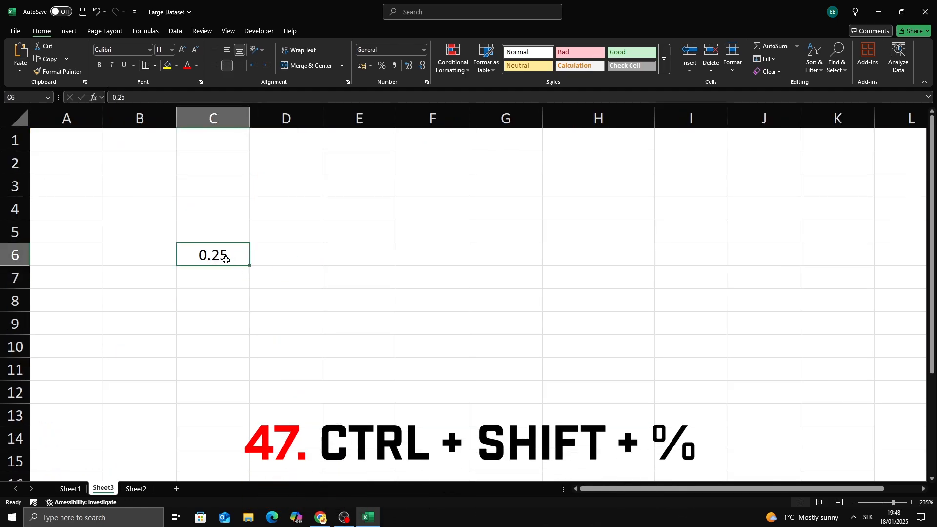
key("ctrl+shift+percent")
left_click(243, 282)
left_click(236, 255)
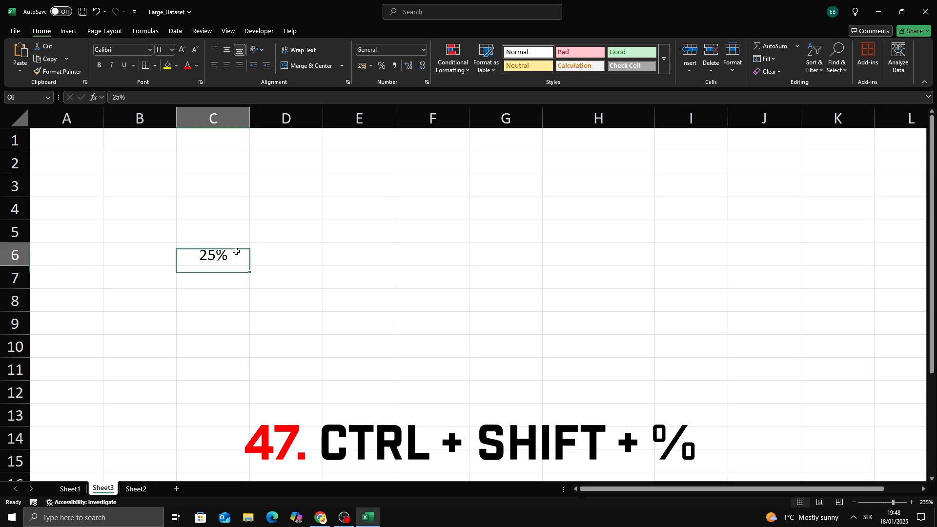
Step: Enter 0.62 in cell C7 and format it as a percentage
left_click(228, 280)
type("0.62")
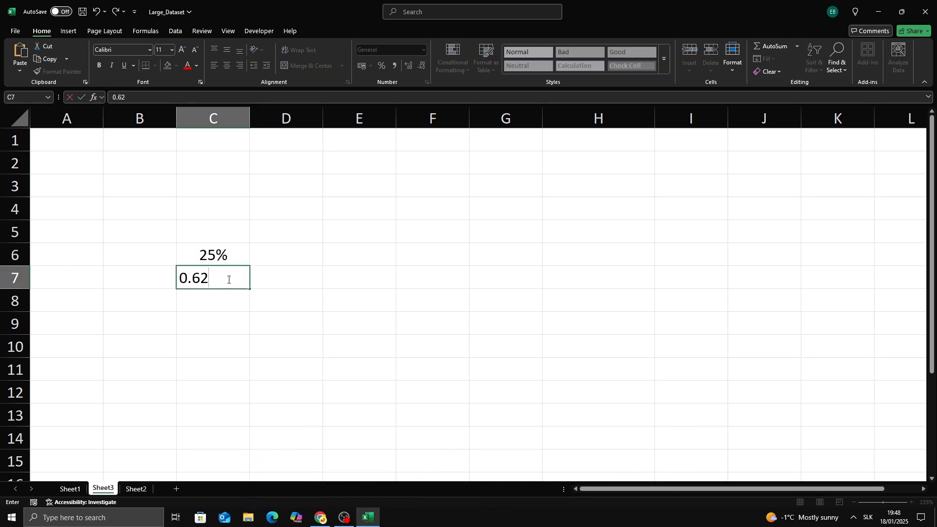
left_click(264, 337)
left_click(238, 283)
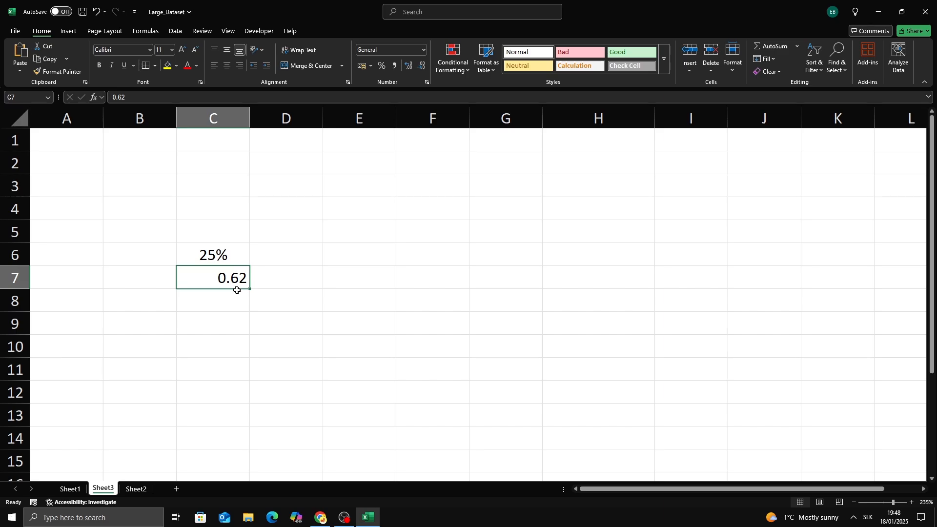
key("ctrl+shift+5")
left_click(239, 299)
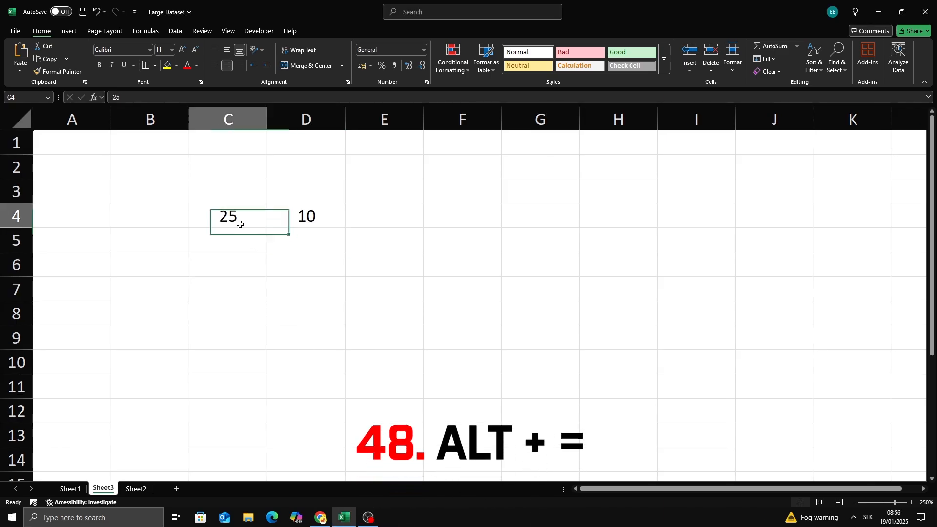
Step: Insert an AutoSum in cell E4 that adds the values in C4 and D4
left_click(274, 220)
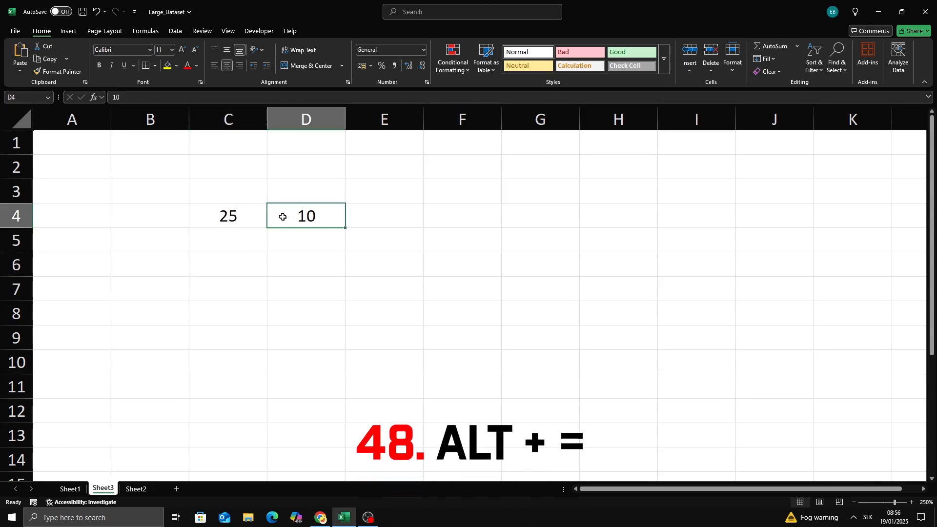
left_click(380, 223)
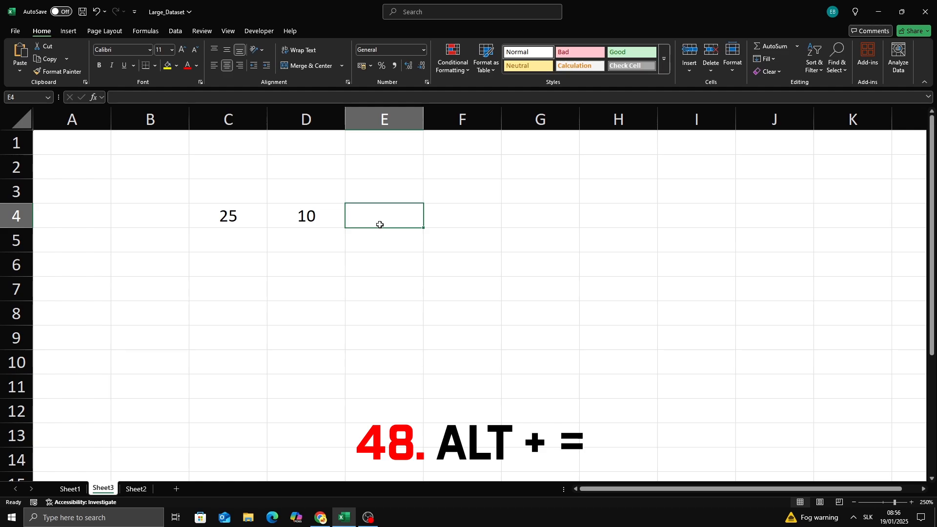
key("alt+equal")
key("Return")
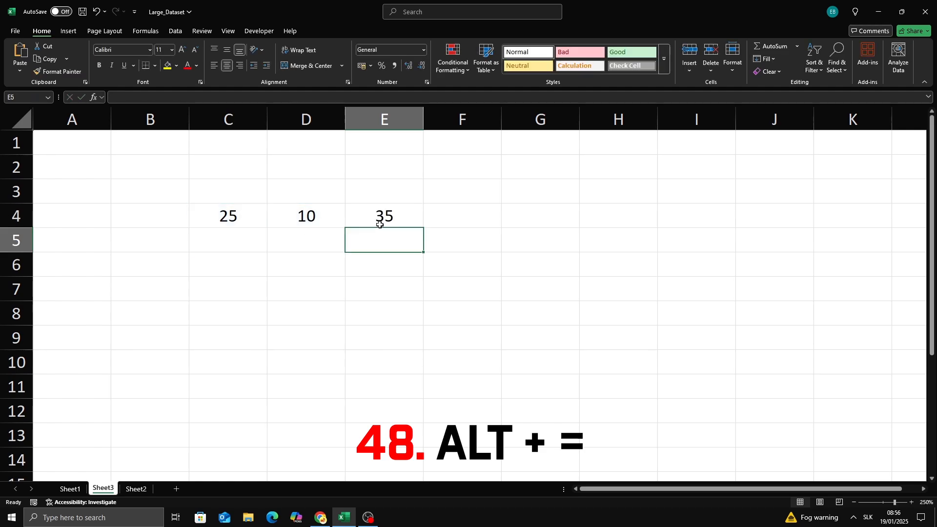
Step: Enter 5 in cell C5 and insert an AutoSum in C6 that adds C4 and C5
left_click(226, 244)
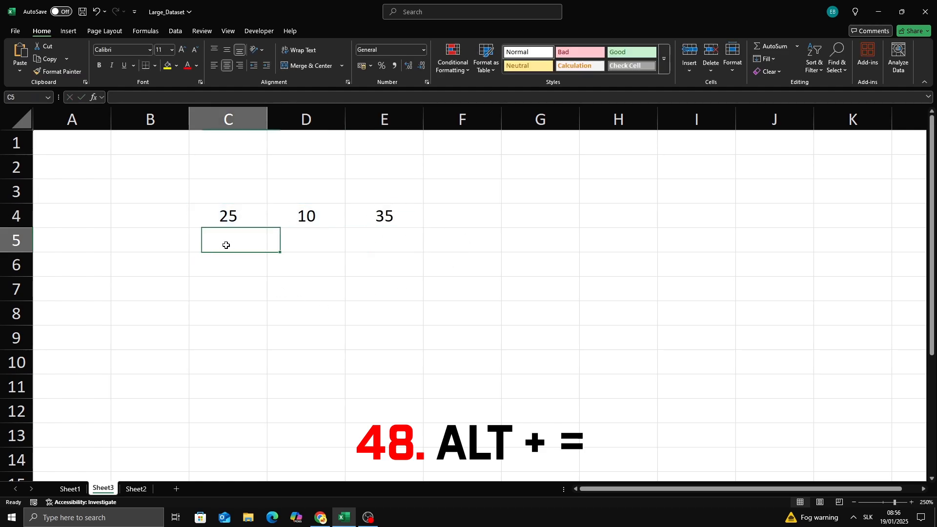
type("5")
key("Return")
key("alt+equal")
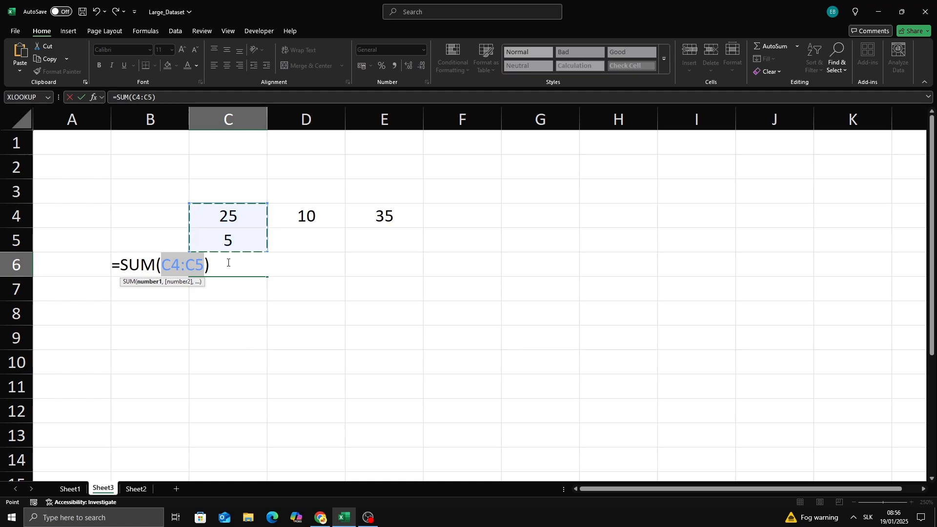
key("Return")
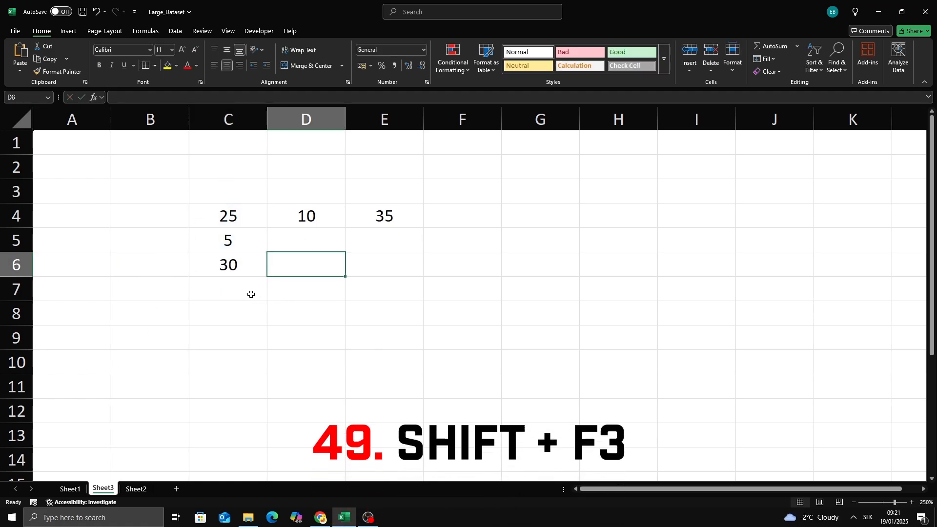
Step: Insert the AVERAGE function in cell C7 from the complete function list, with C4:C6 as its range
left_click(236, 295)
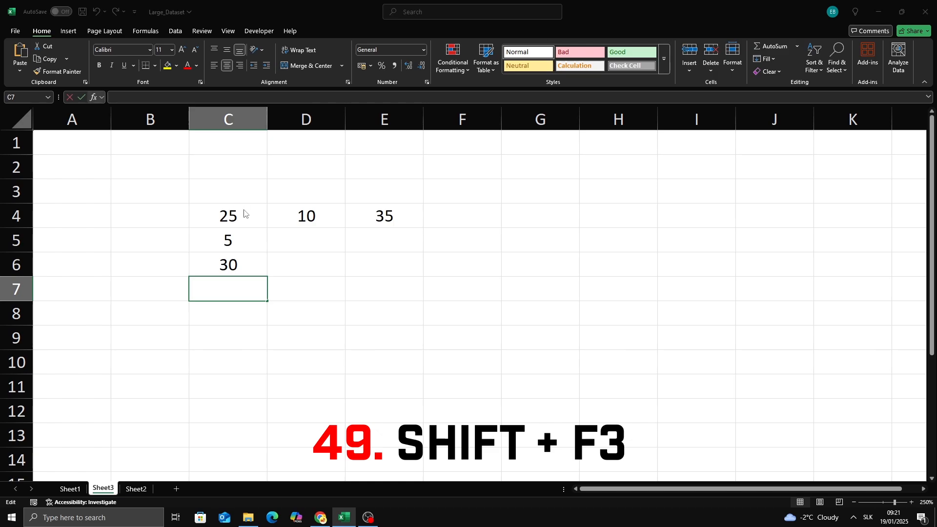
key("shift+F3")
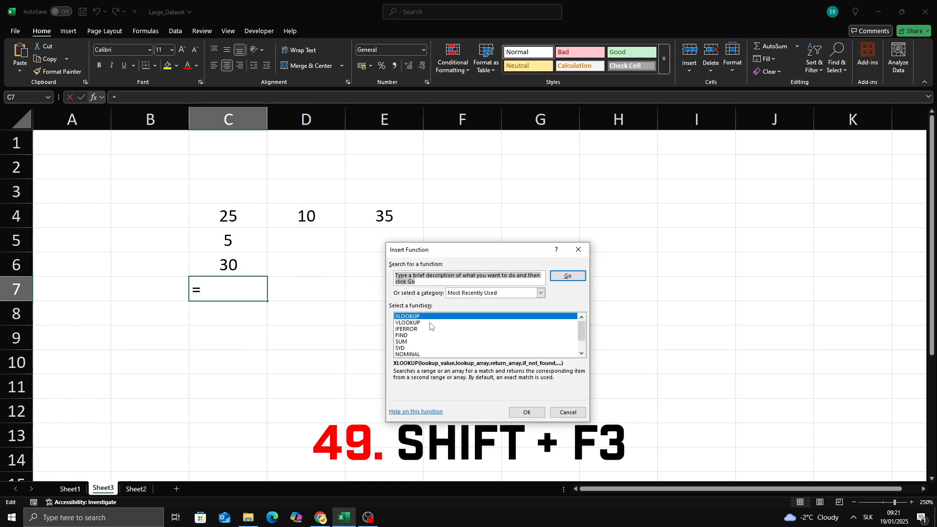
scroll(430, 327, "down", 1)
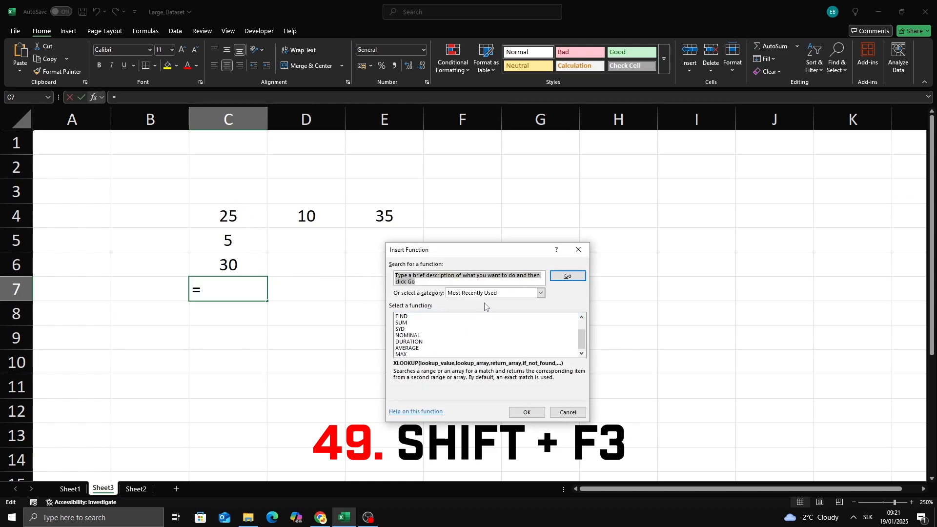
left_click(541, 293)
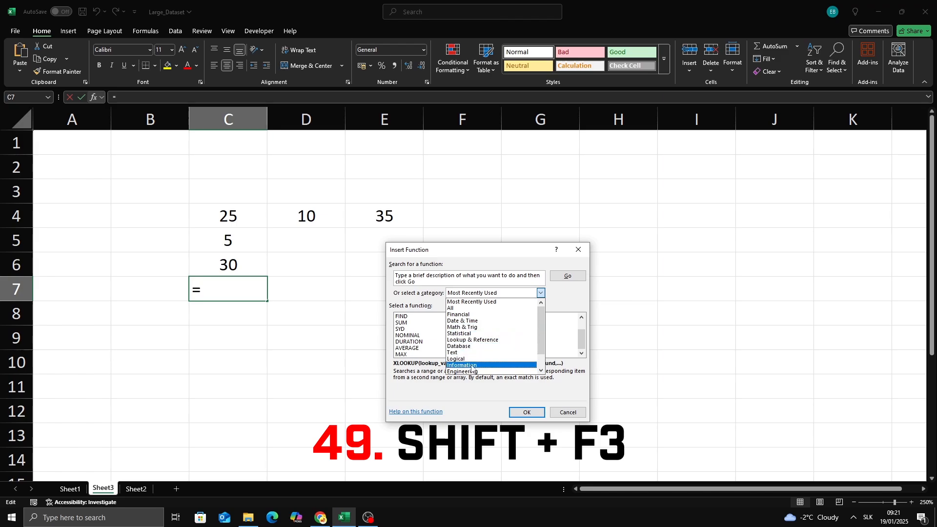
left_click(454, 308)
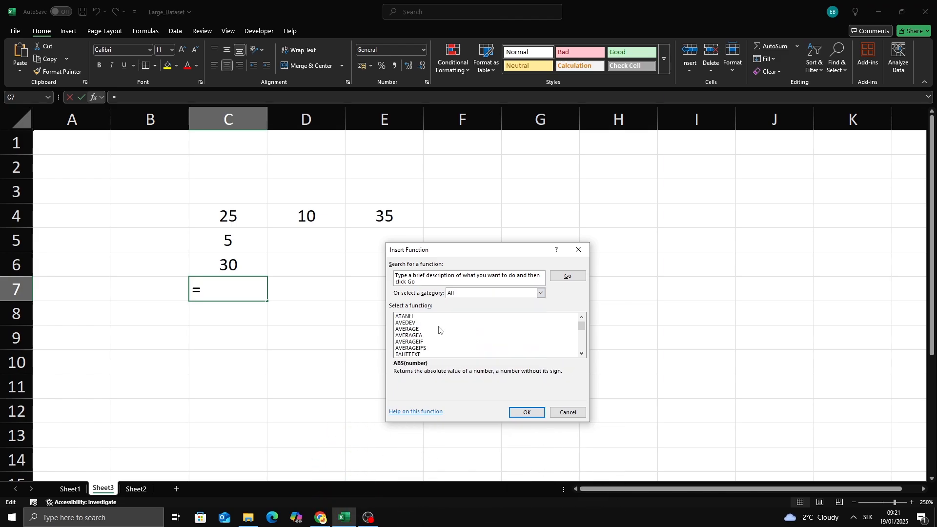
double_click(421, 329)
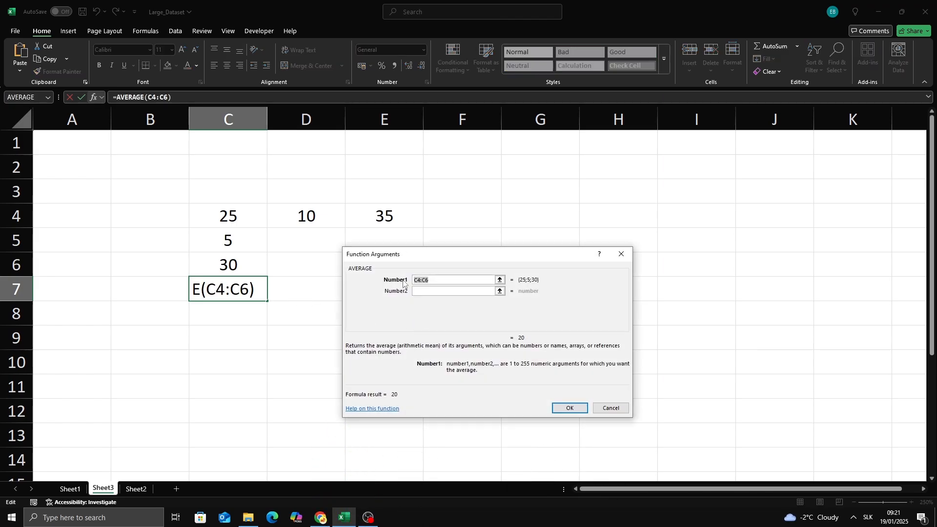
left_click_drag(234, 220, 236, 265)
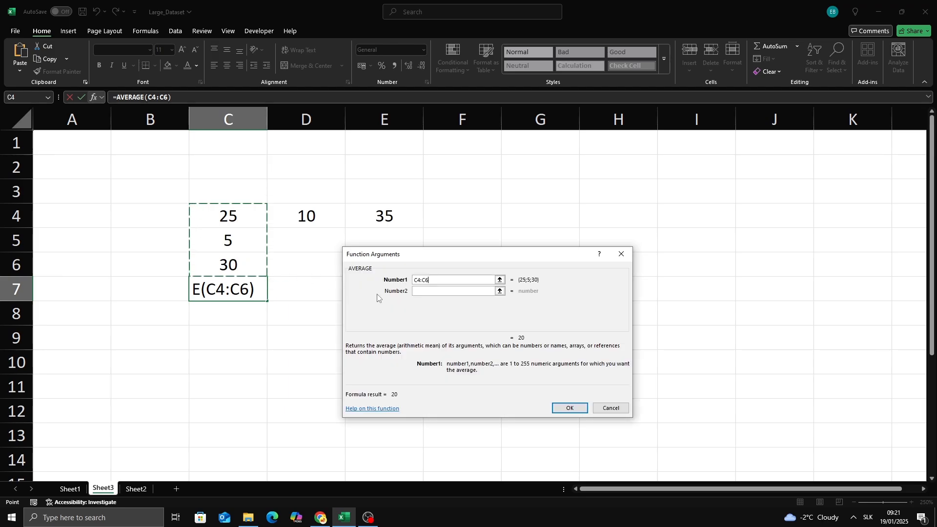
left_click(561, 408)
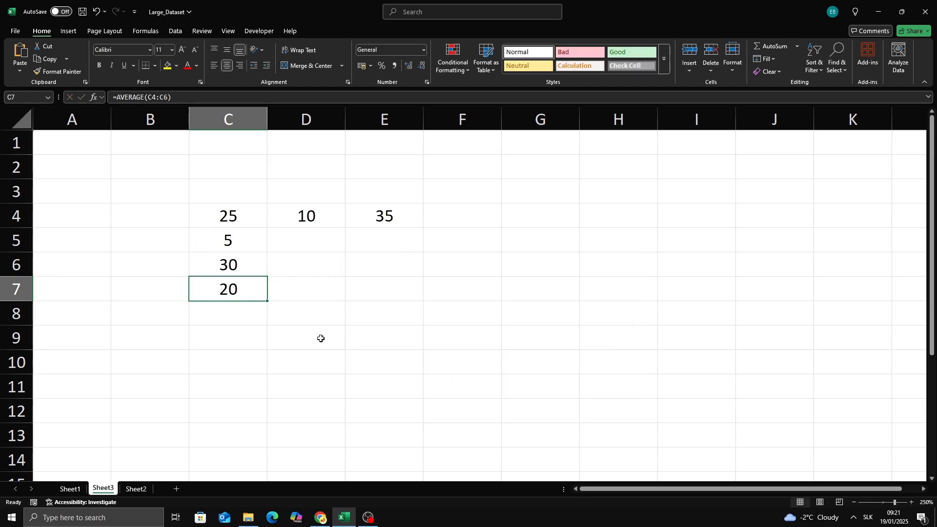
left_click(320, 338)
left_click(247, 288)
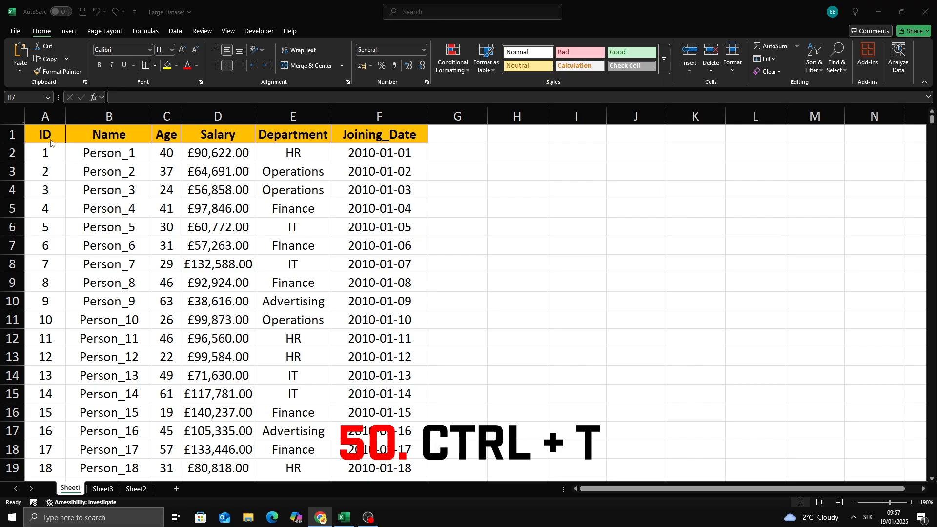
Step: Convert the employee data in columns A to F of Sheet1 into a table with headers
left_click(47, 137)
key("ctrl+space")
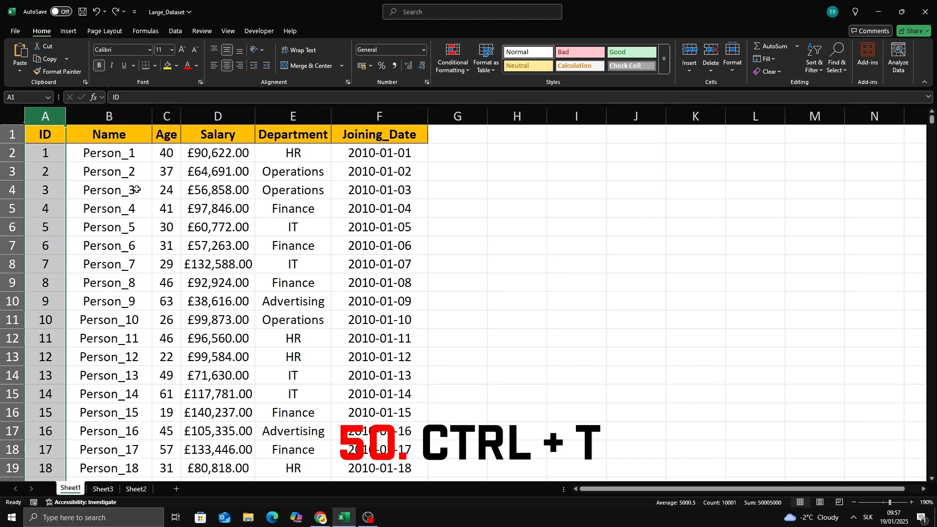
left_click(96, 172)
left_click_drag(47, 136, 398, 208)
key("ctrl+shift+Down")
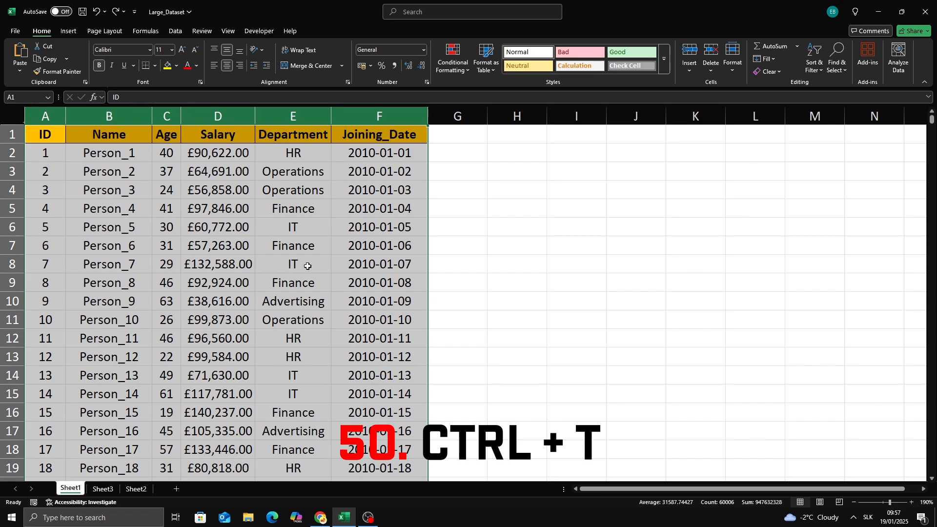
key("ctrl+t")
left_click_drag(510, 322, 330, 265)
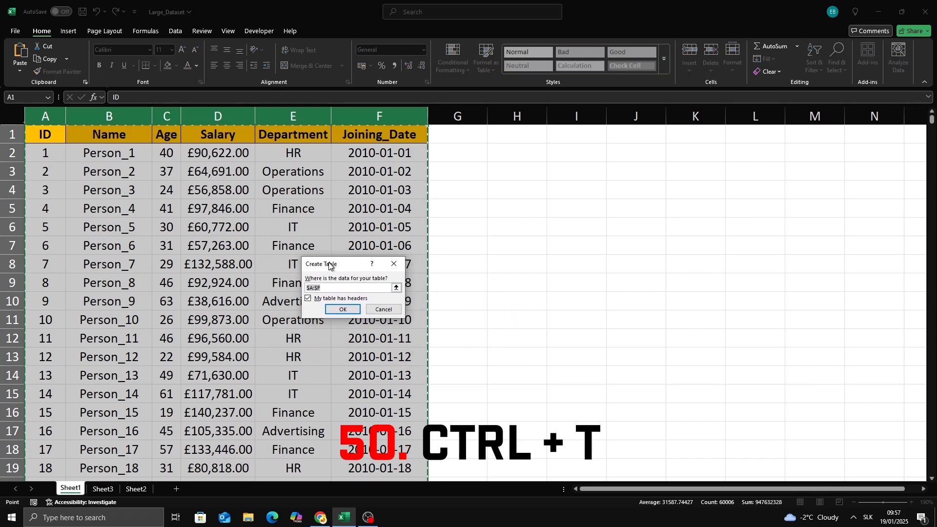
left_click(343, 310)
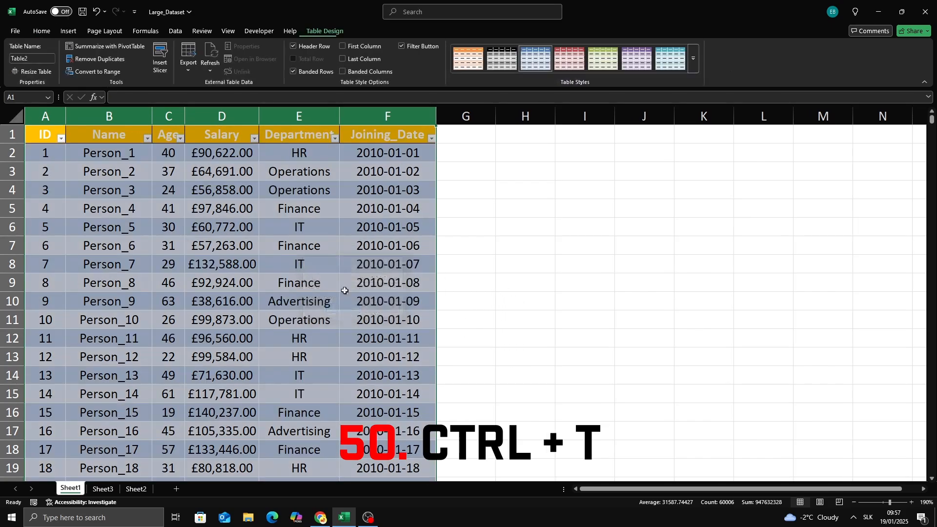
left_click(483, 280)
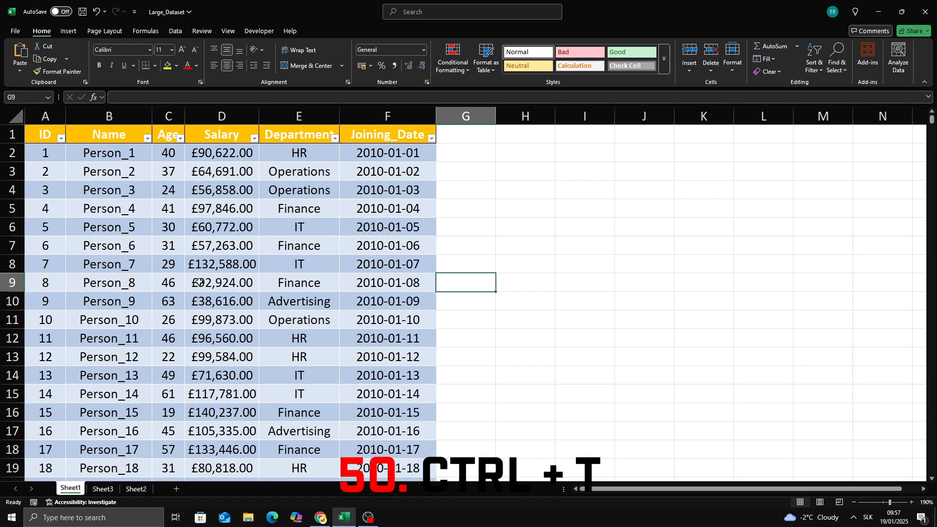
left_click(116, 263)
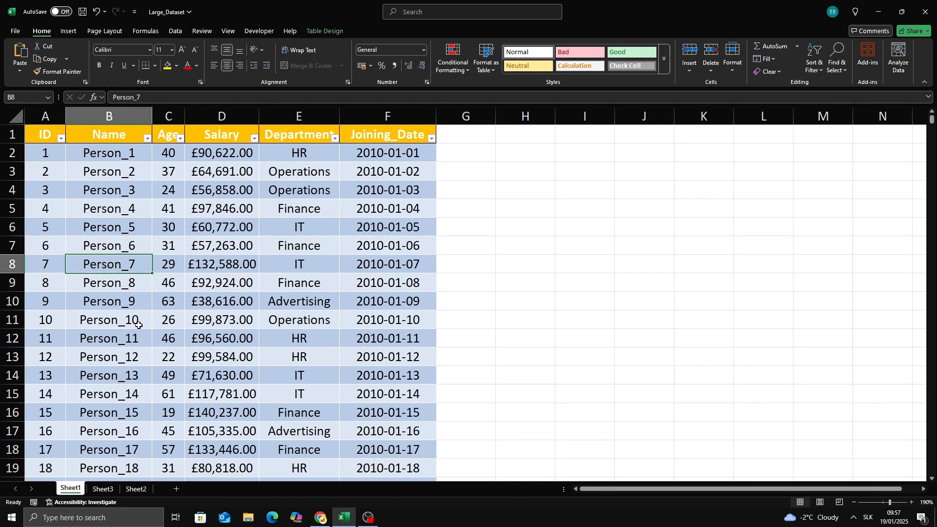
scroll(138, 320, "down", 2)
scroll(138, 318, "up", 2)
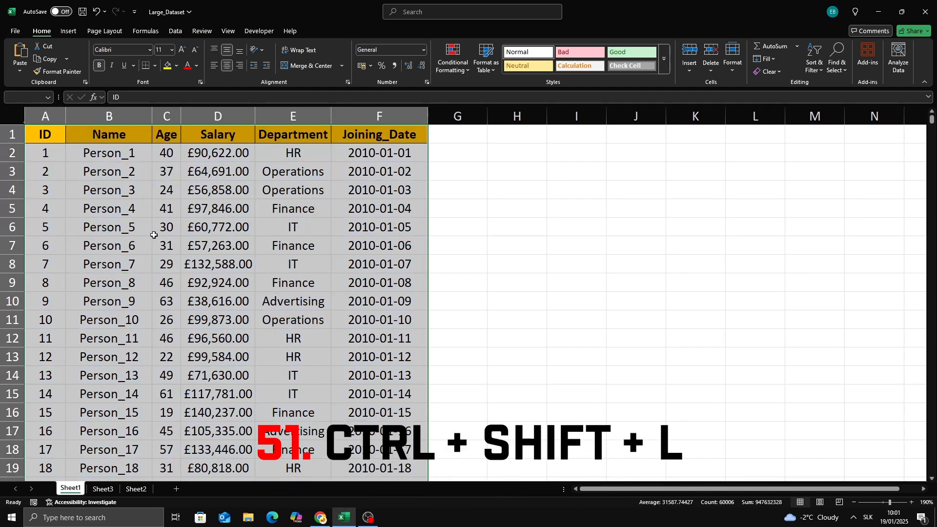
Step: Add filters to the header row of columns A to F and view the Name column's filter options
key("ctrl+shift+l")
left_click(167, 179)
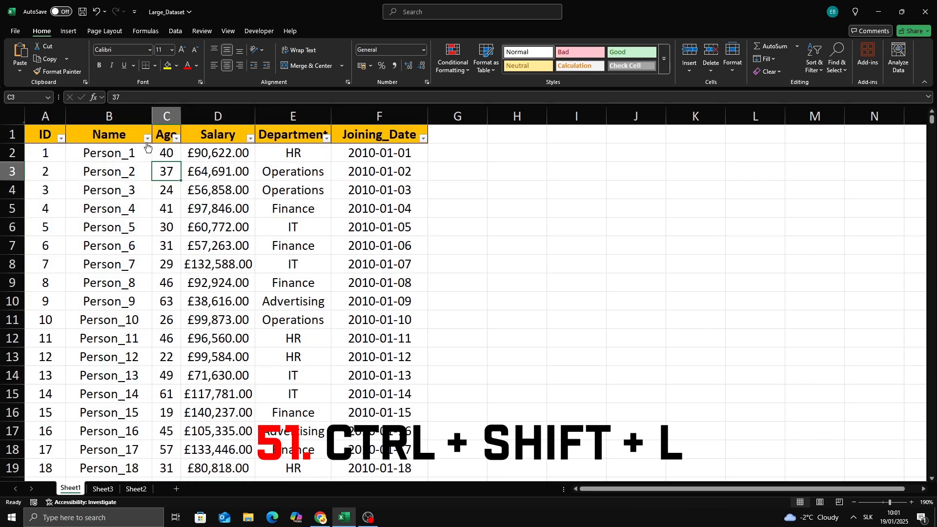
left_click(148, 139)
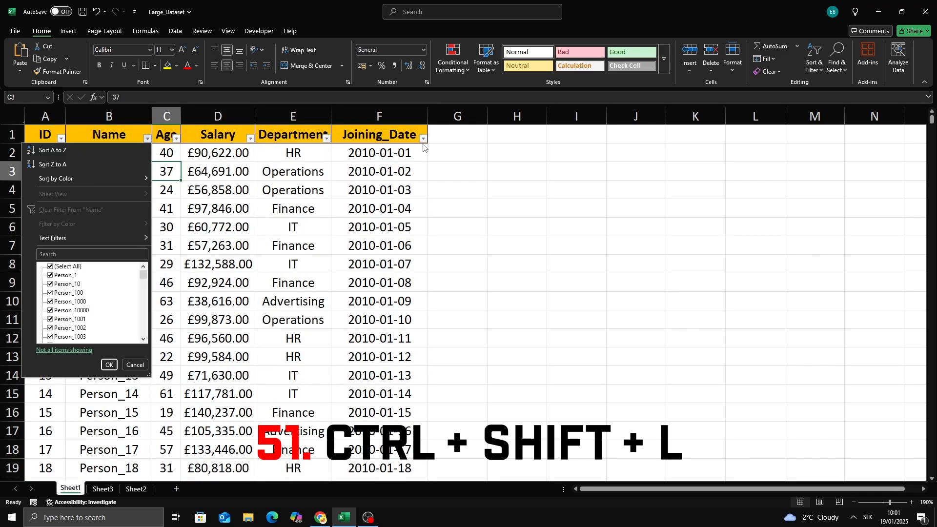
key("Escape")
Step: Sort the data by Age from largest to smallest, and re-sort it from smallest to largest
left_click(176, 138)
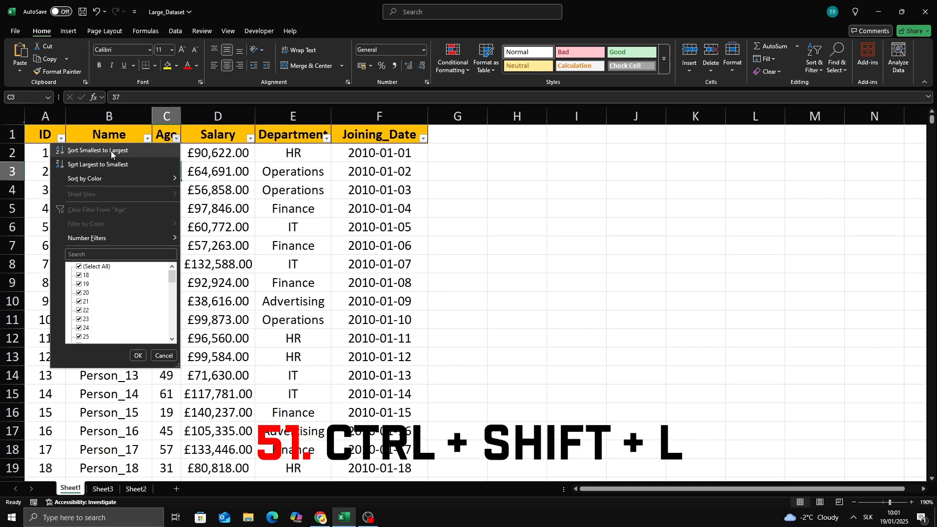
left_click(116, 165)
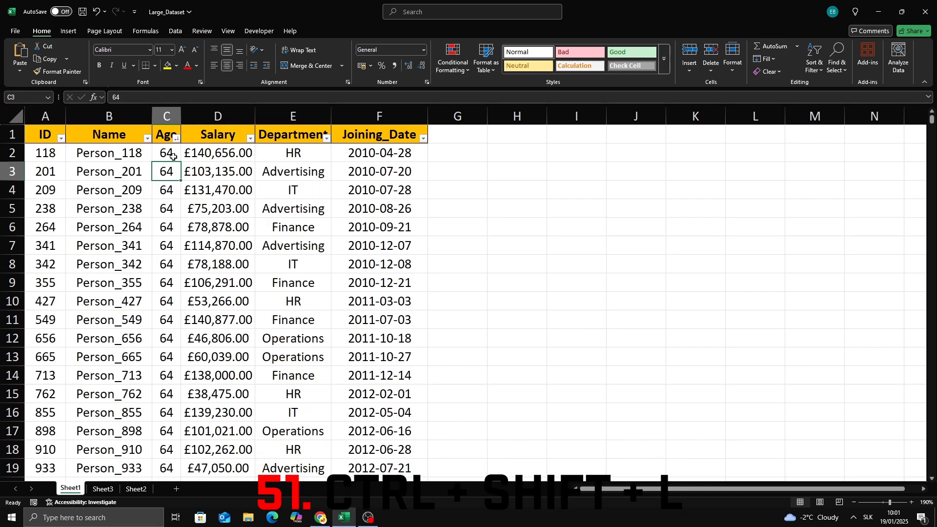
left_click(175, 141)
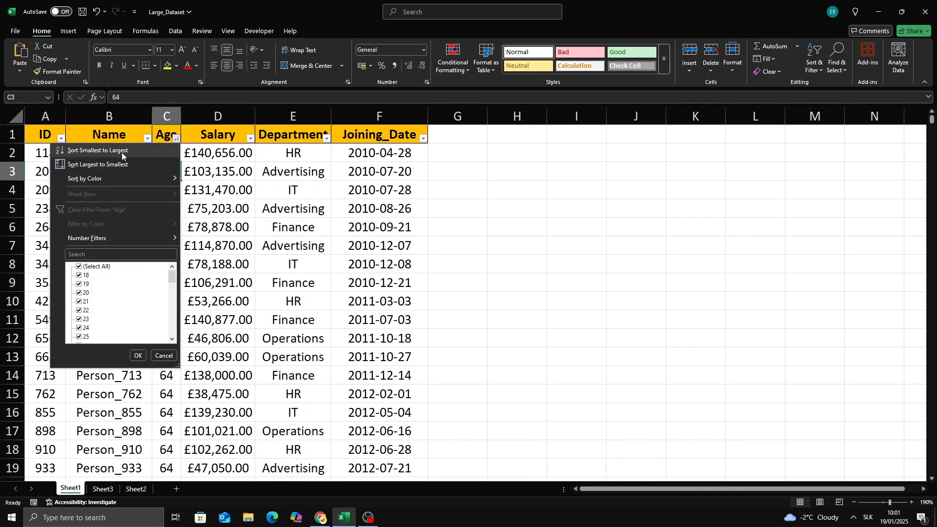
left_click(121, 153)
left_click(482, 249)
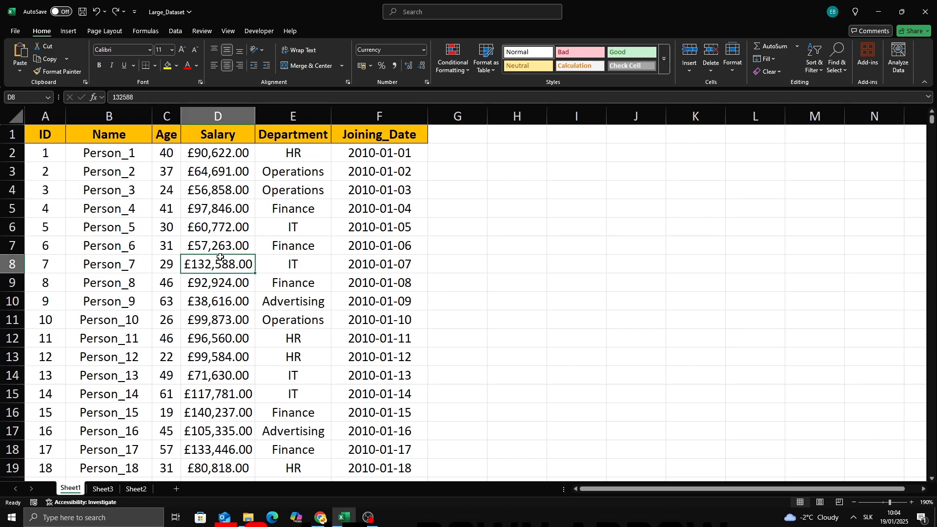
Step: Change the department in cell E7 to Advertising using the pick list of existing column entries
left_click(576, 263)
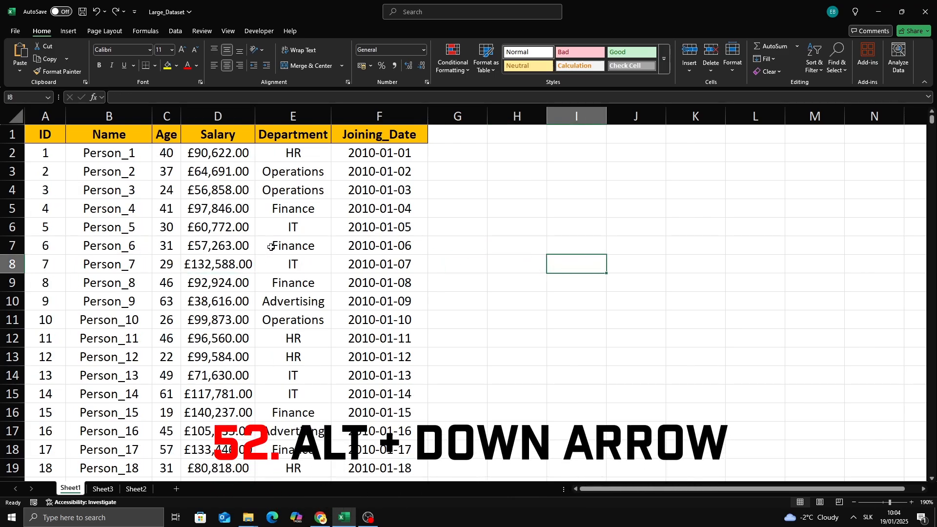
left_click(294, 243)
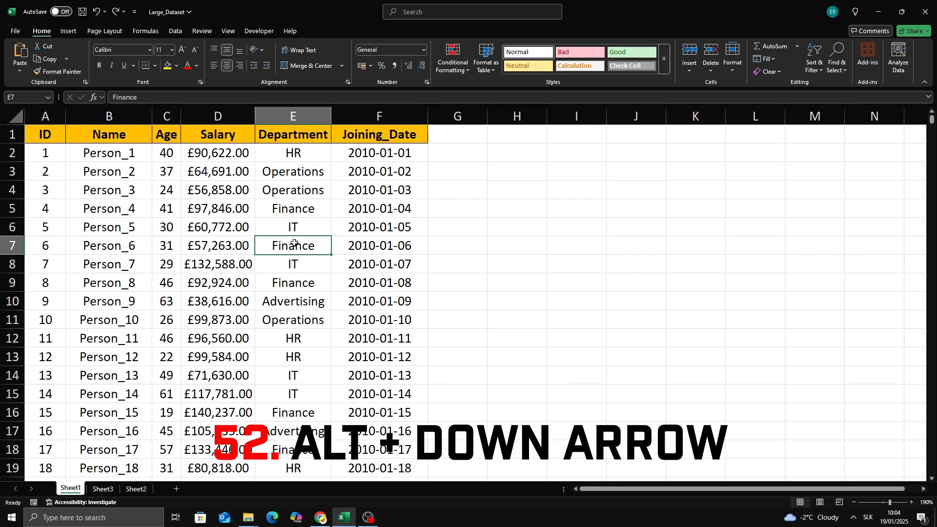
key("alt+Down")
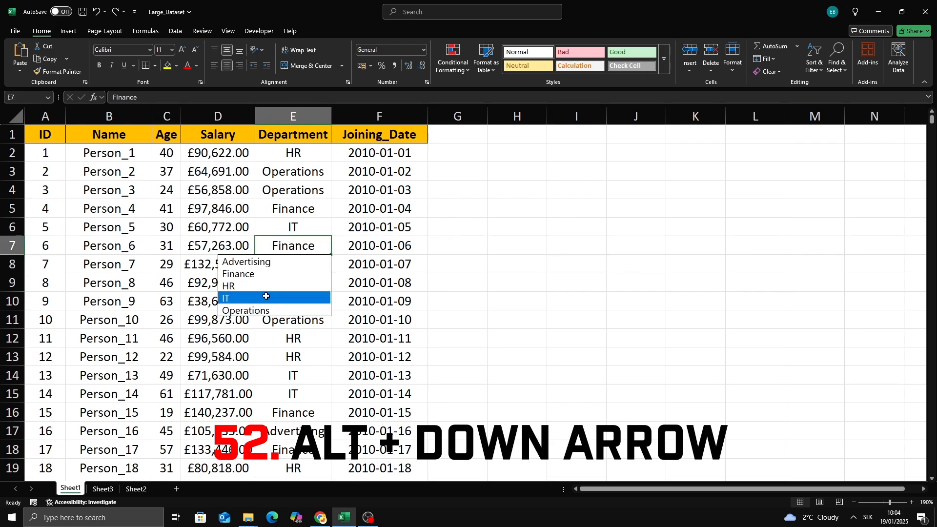
left_click(250, 262)
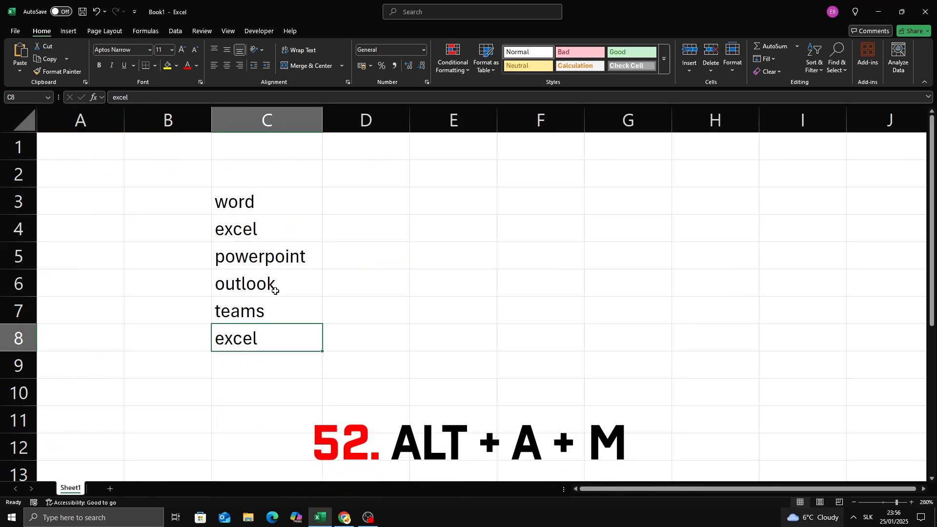
Step: Remove the duplicate values from the list in C3:C8, checking Column C without headers
left_click_drag(261, 205, 269, 342)
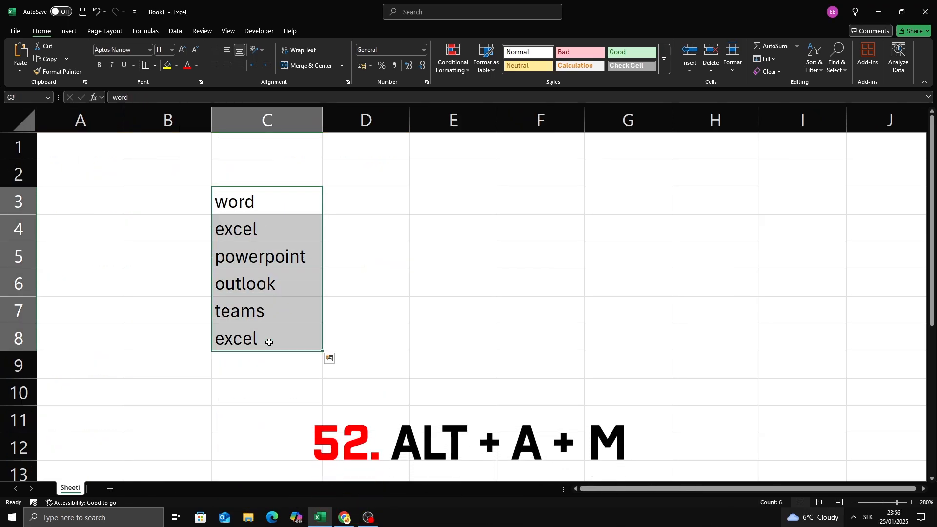
key("alt")
key("a")
key("m")
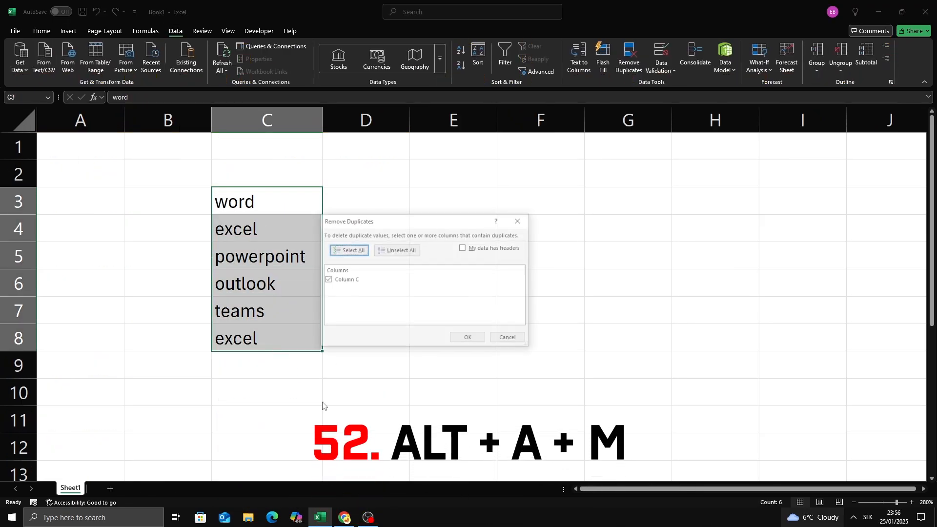
left_click_drag(362, 221, 409, 216)
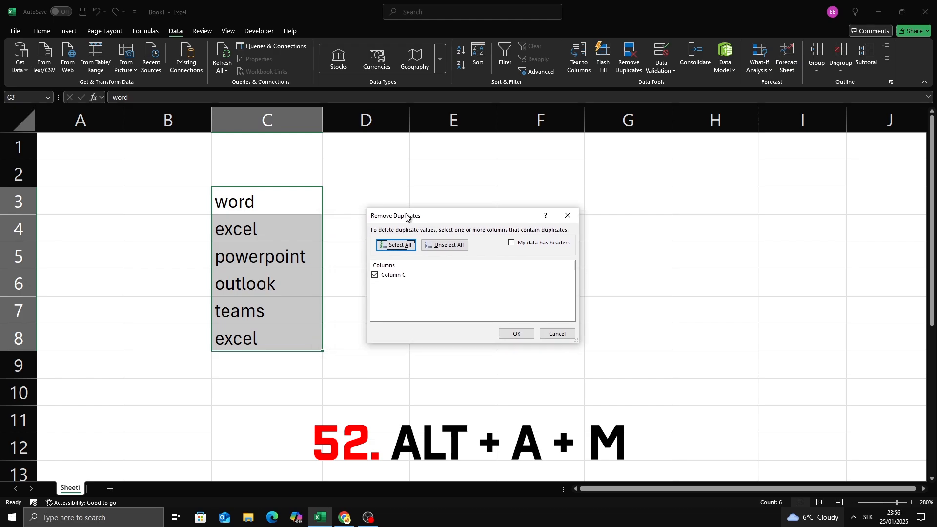
left_click(513, 335)
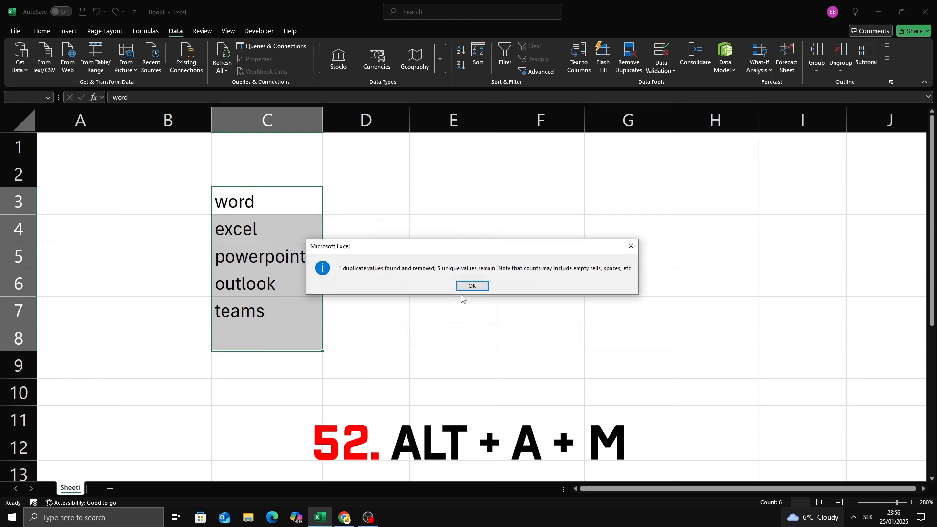
left_click(458, 286)
left_click(251, 342)
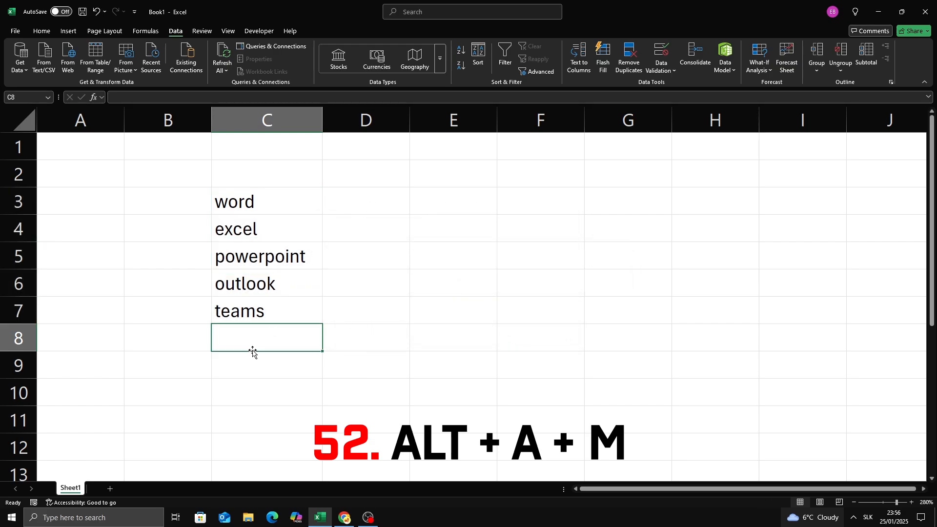
left_click(369, 273)
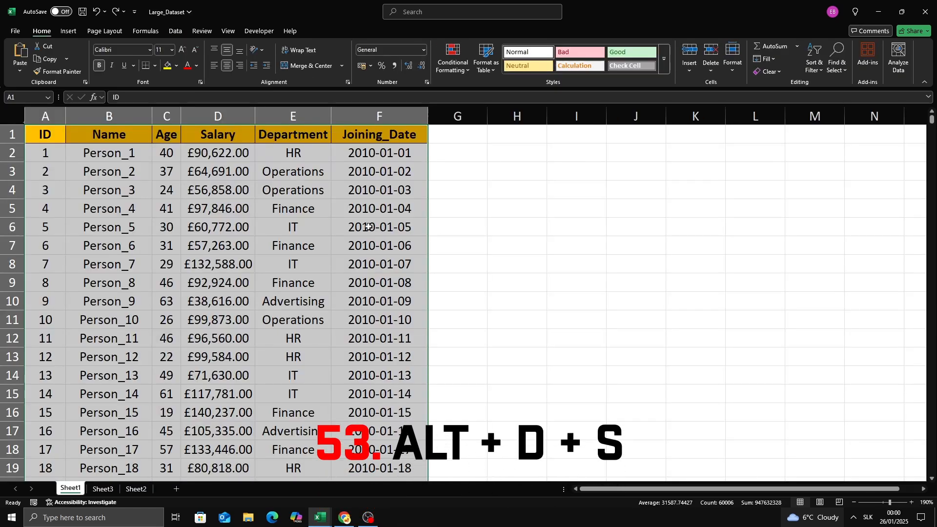
Step: Sort the data in columns A to F by Salary on cell values, ordered from largest to smallest
key("alt+d")
key("s")
key("s")
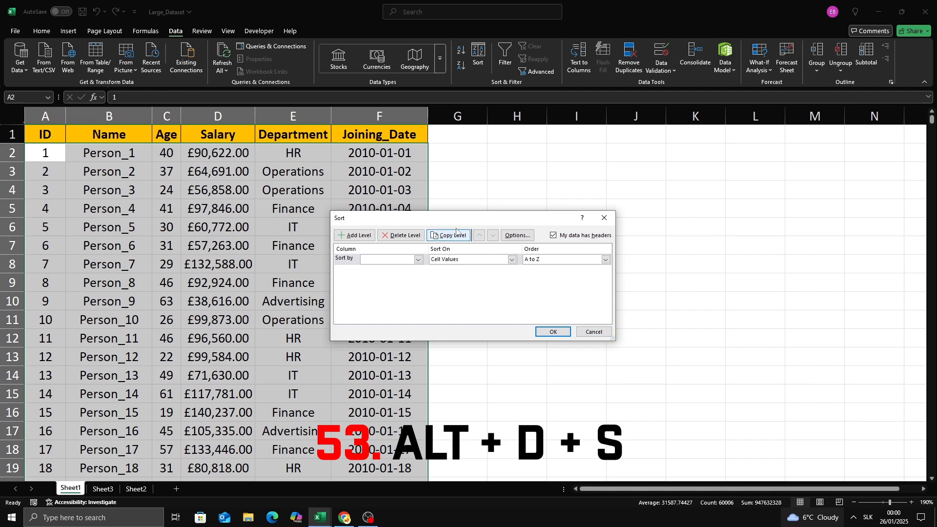
left_click_drag(452, 219, 507, 228)
left_click(473, 268)
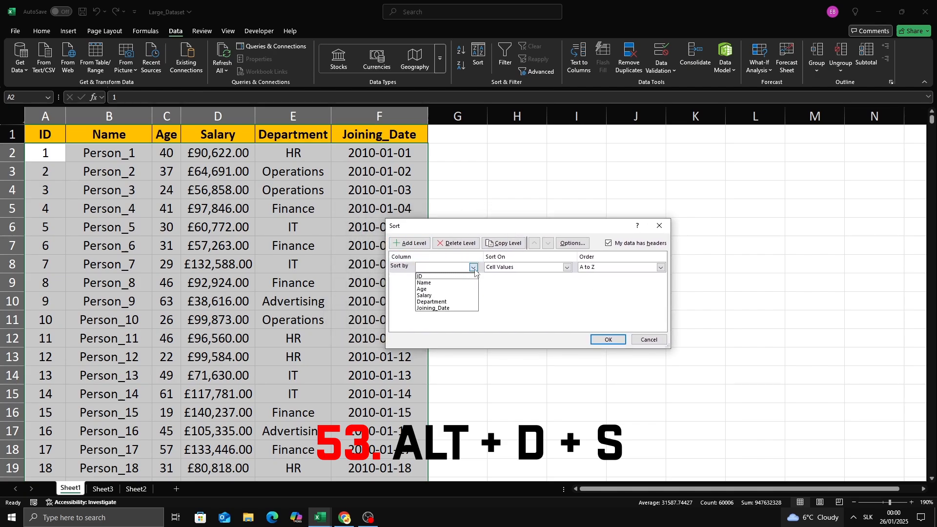
left_click(432, 296)
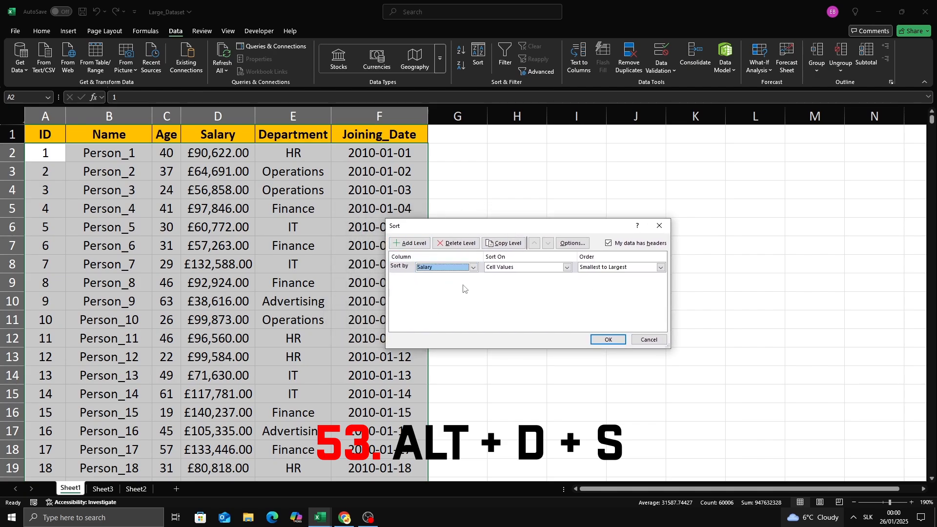
left_click(530, 268)
left_click(535, 276)
left_click(606, 268)
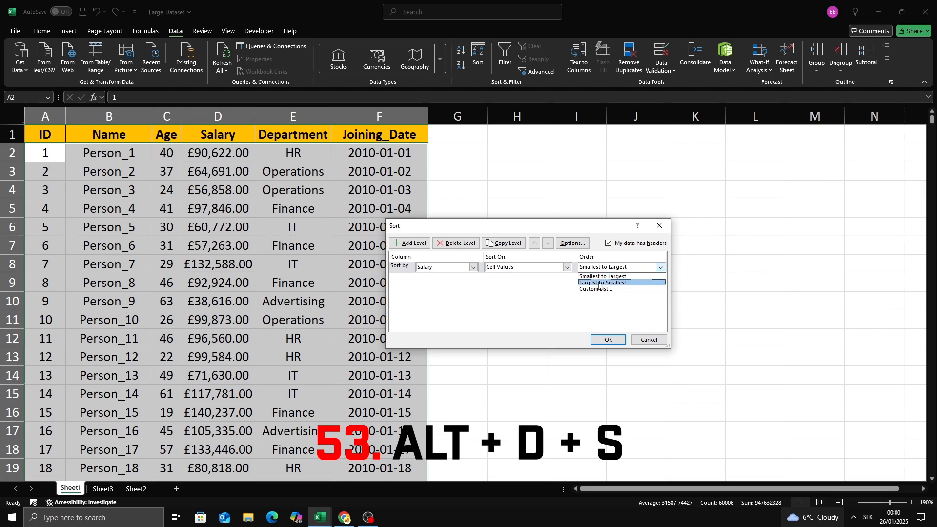
left_click(601, 283)
key("Return")
left_click(512, 278)
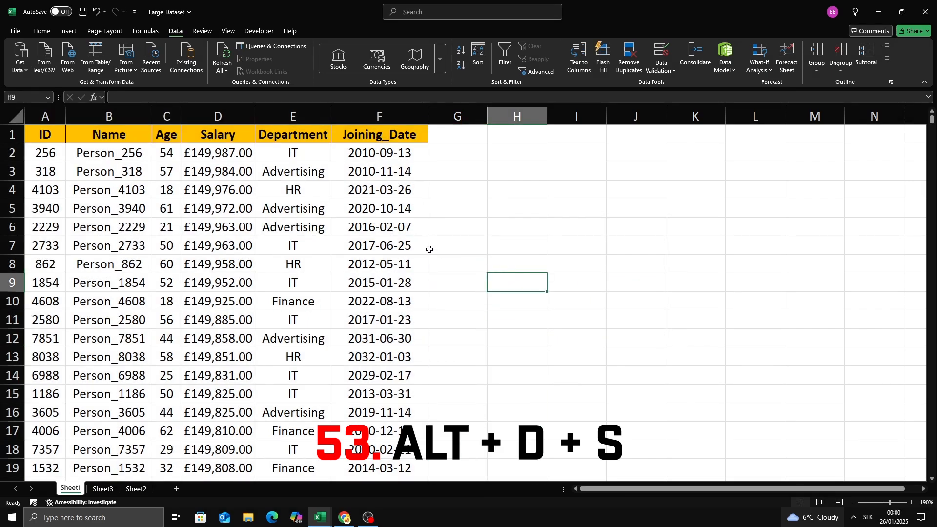
left_click(223, 160)
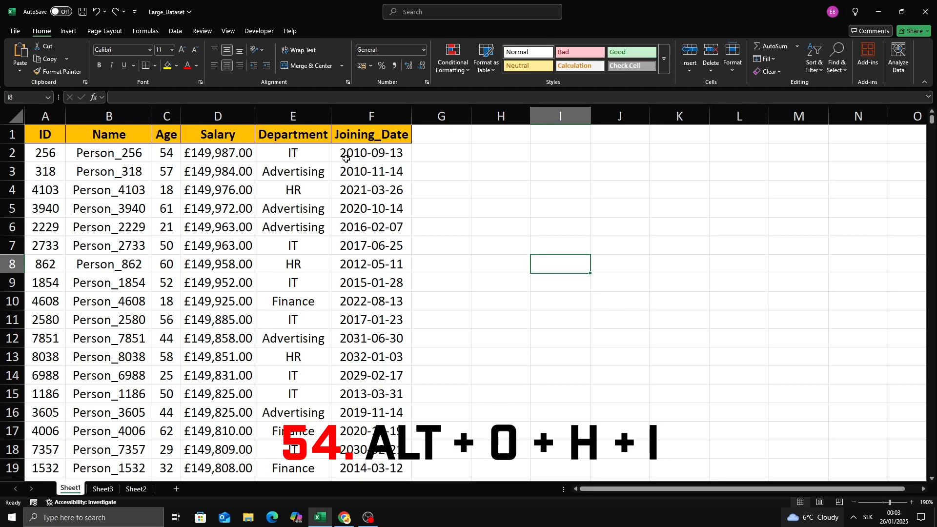
Step: Narrow the Department column so its text is cut off, and AutoFit its column width
left_click_drag(332, 116, 302, 116)
left_click(294, 117)
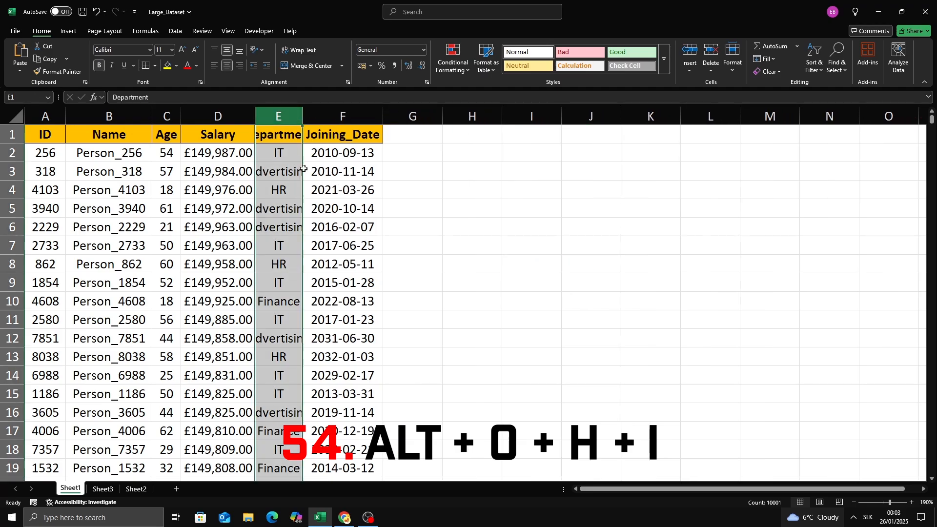
key("alt+h")
key("o")
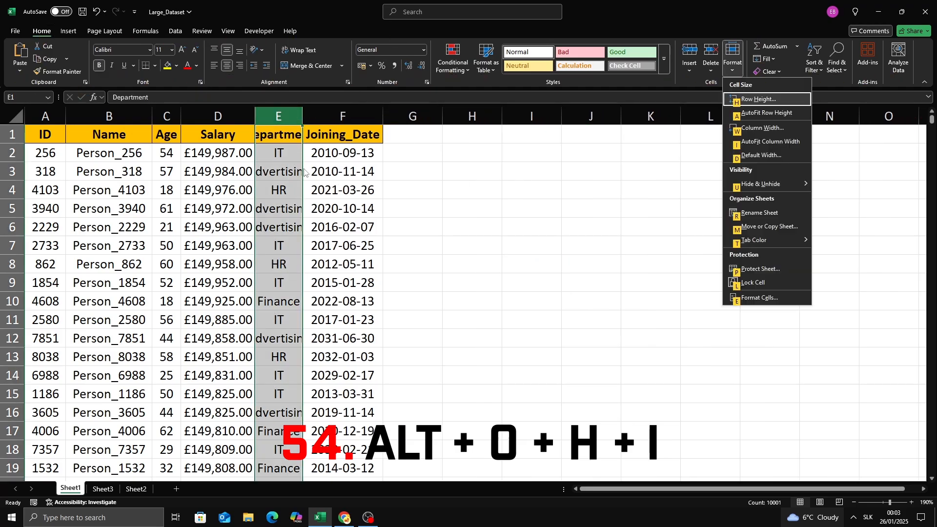
key("i")
left_click(461, 148)
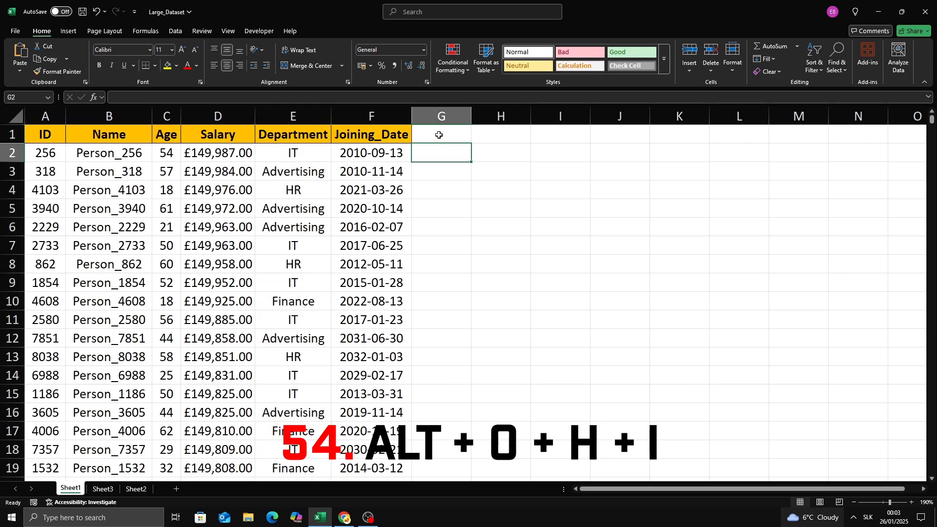
Step: Narrow the Joining_Date column and AutoFit it, and AutoFit the widths of columns A to F together
left_click_drag(410, 118, 373, 118)
left_click(463, 190)
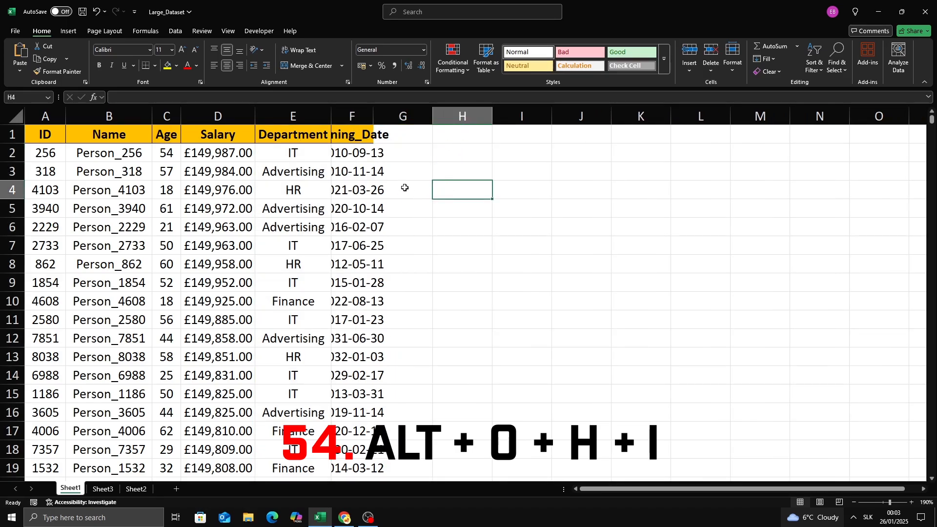
double_click(373, 117)
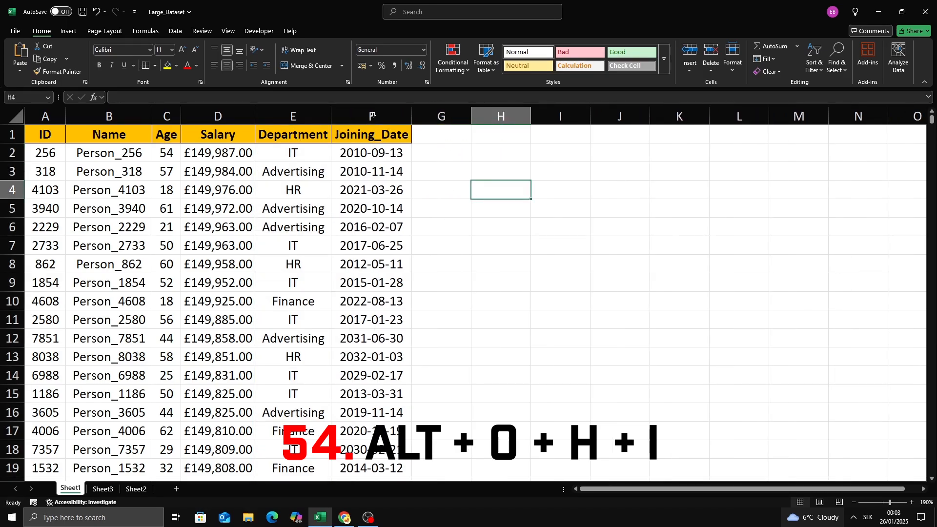
left_click_drag(45, 117, 335, 122)
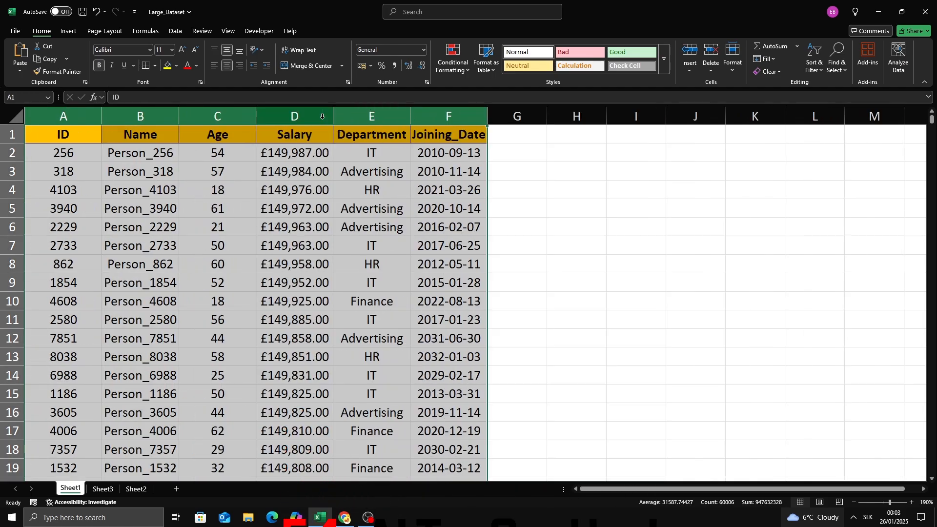
double_click(255, 119)
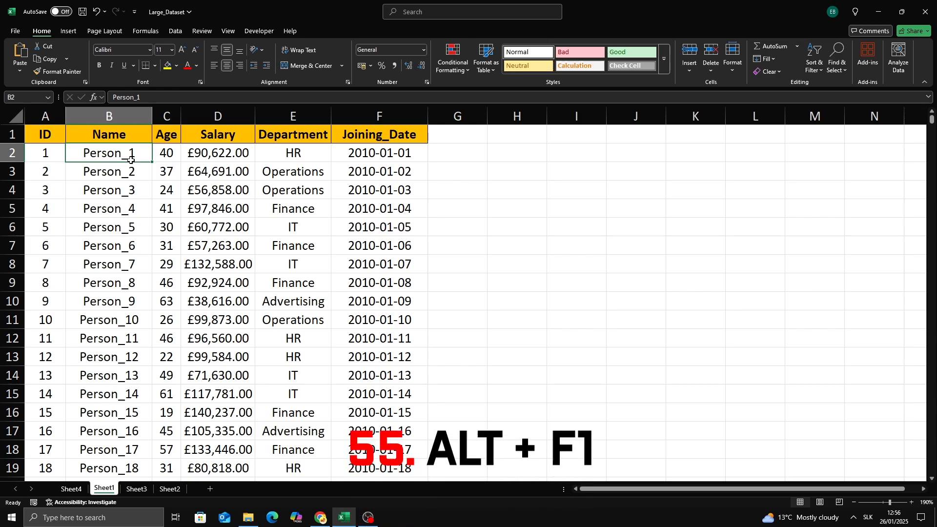
Step: Insert a default column chart of B2:D10 on the worksheet and move it clear of the Department column
left_click_drag(128, 155, 216, 298)
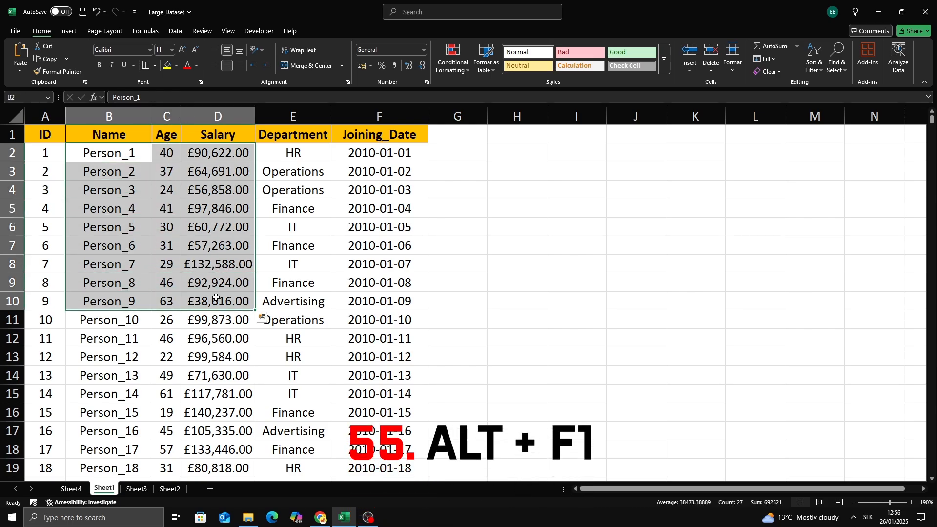
key("alt+F1")
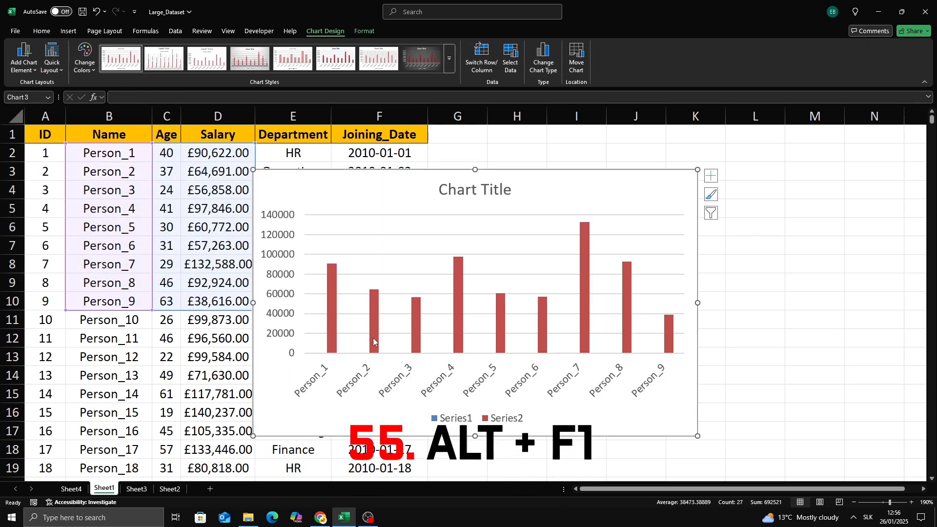
left_click_drag(432, 187, 528, 185)
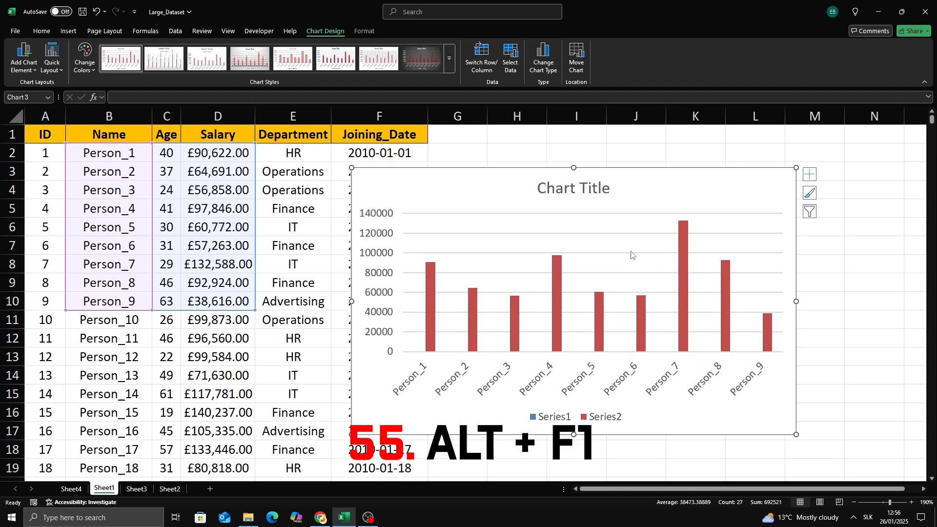
Step: Delete the embedded column chart from the worksheet
left_click(599, 446)
left_click(453, 172)
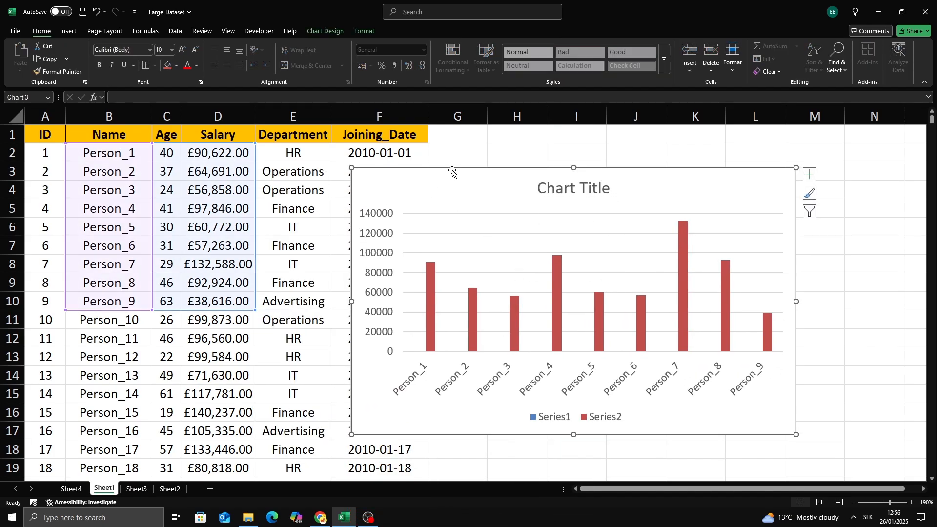
key("Delete")
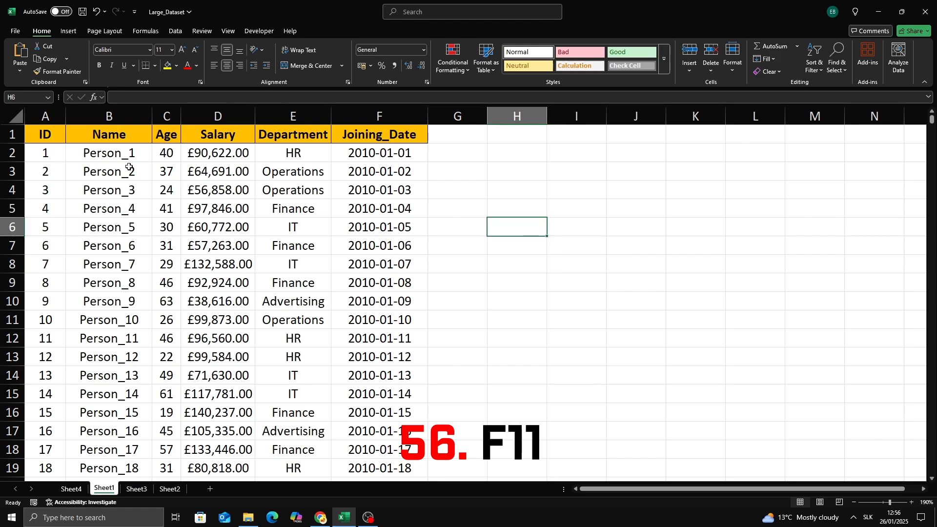
Step: Create a default column chart of B2:D10 on a separate chart sheet
left_click_drag(113, 154, 207, 305)
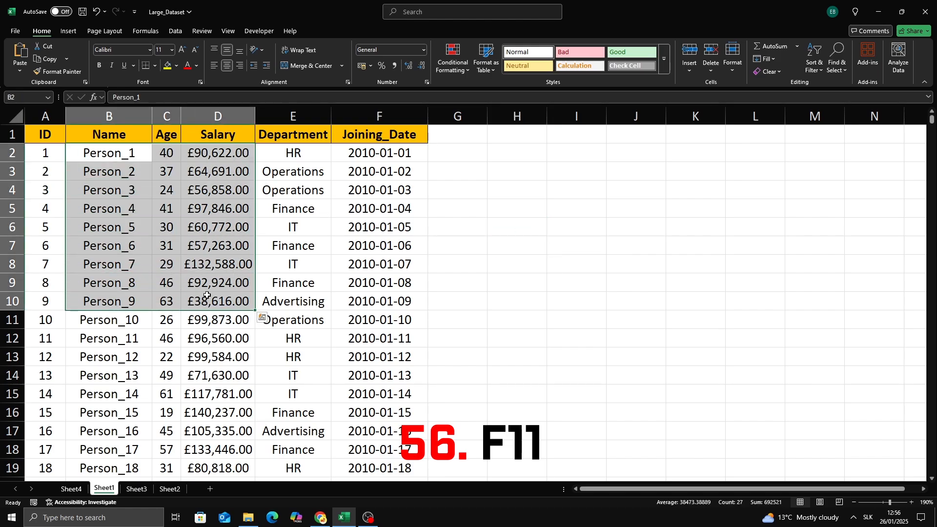
key("F11")
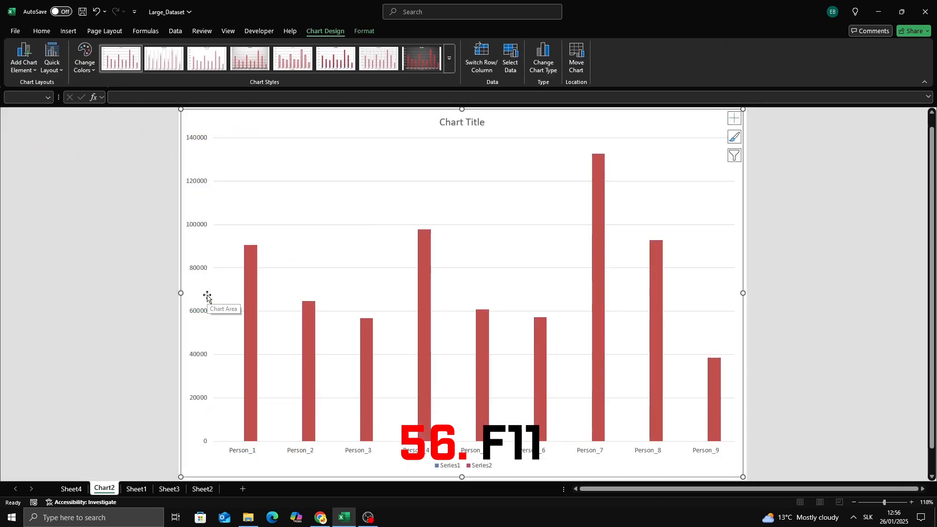